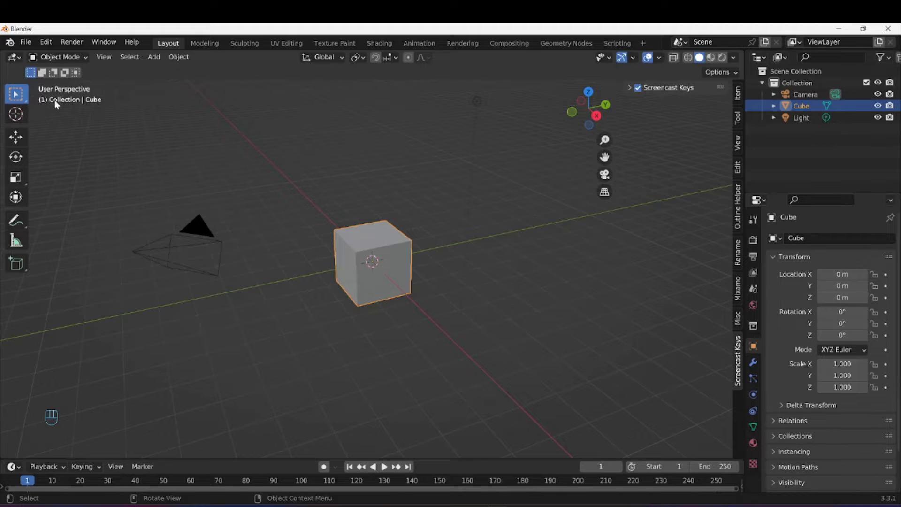
- Filter the add-ons in the preferences by "node" to check that Node Wrangler is enabled
left_click(46, 43)
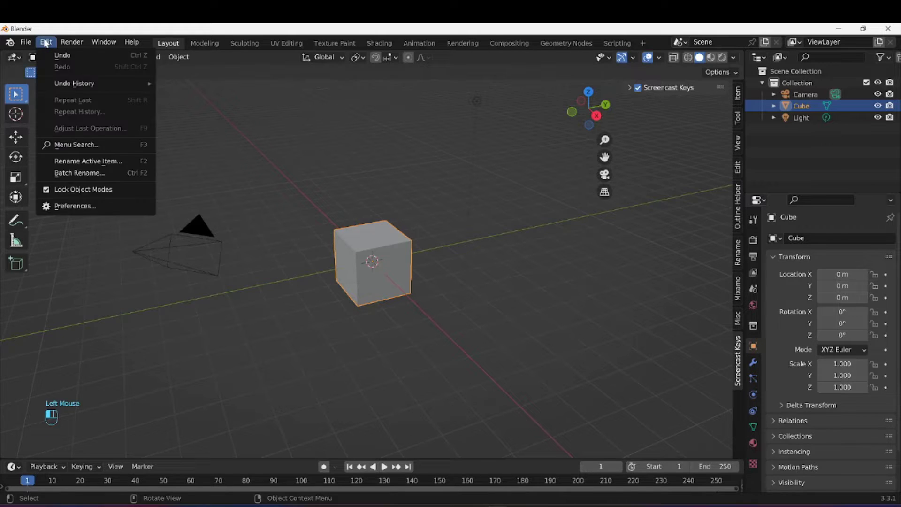
left_click(54, 207)
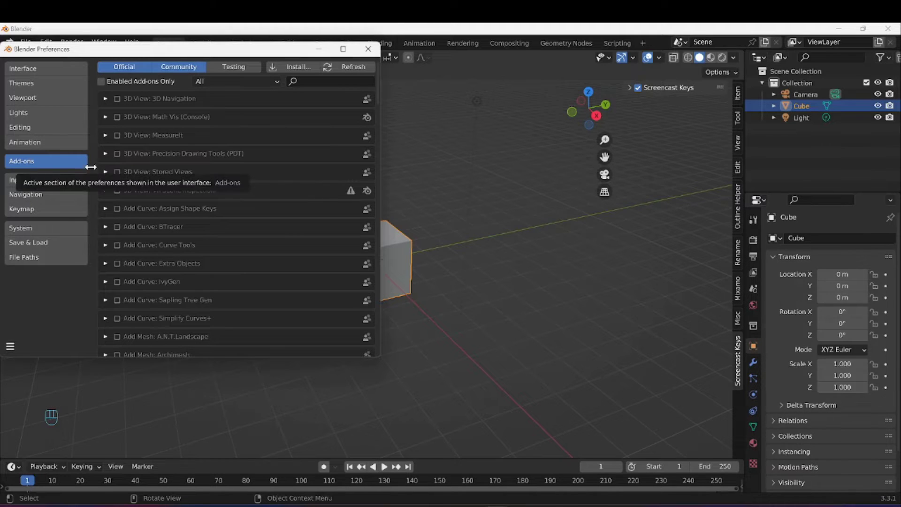
left_click(310, 81)
type("node")
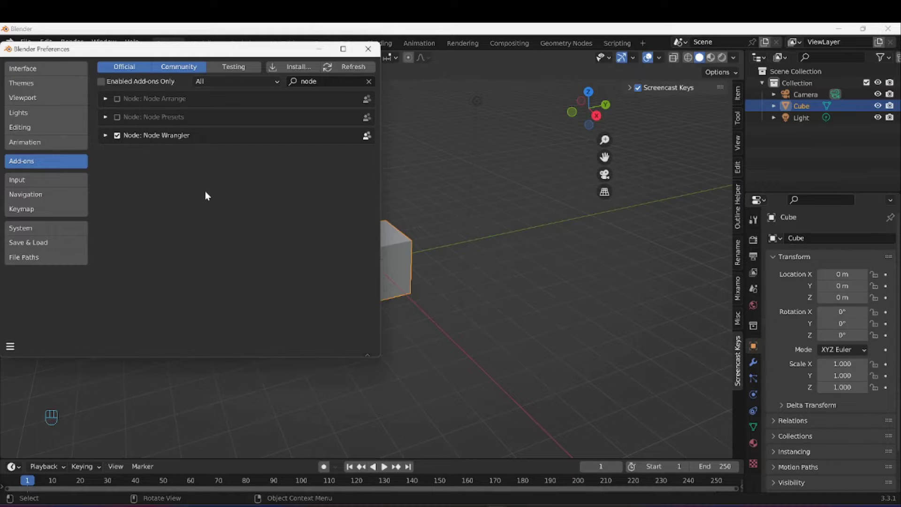
left_click(368, 48)
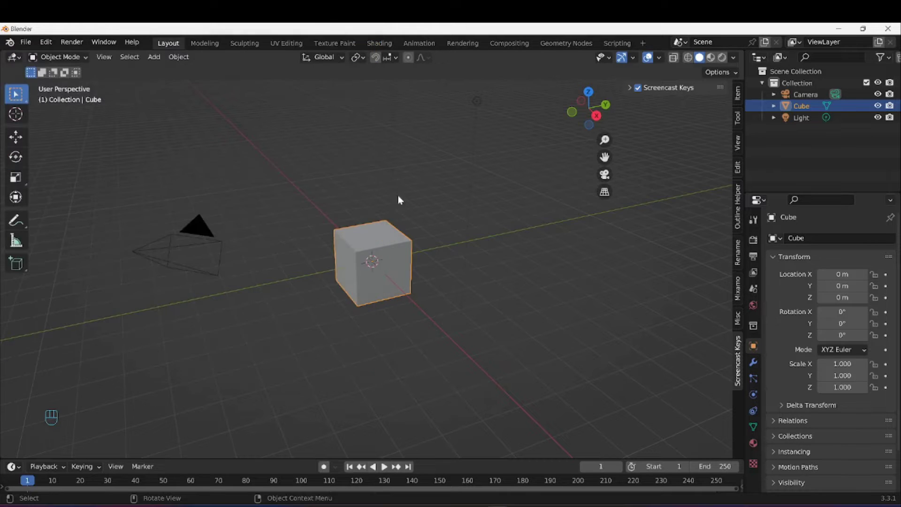
- Delete the default cube and add a mesh plane in its place
key("x")
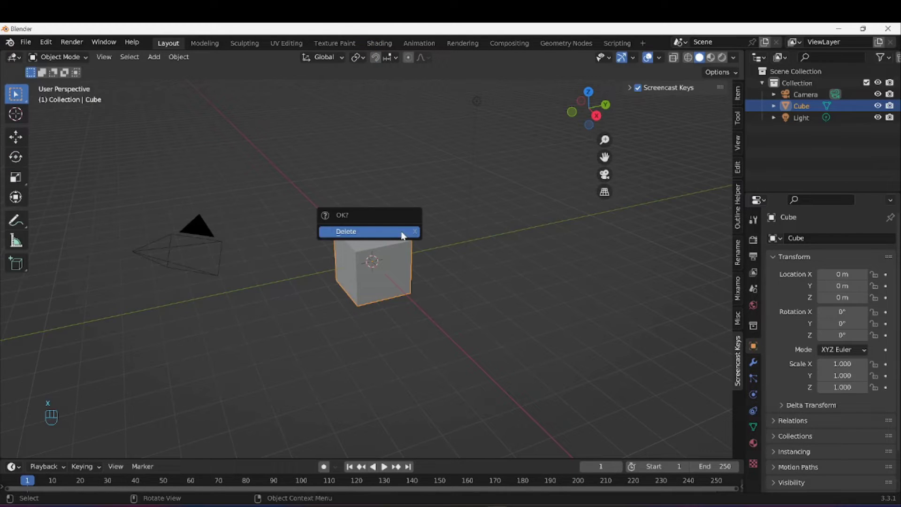
left_click(403, 232)
key("shift+a")
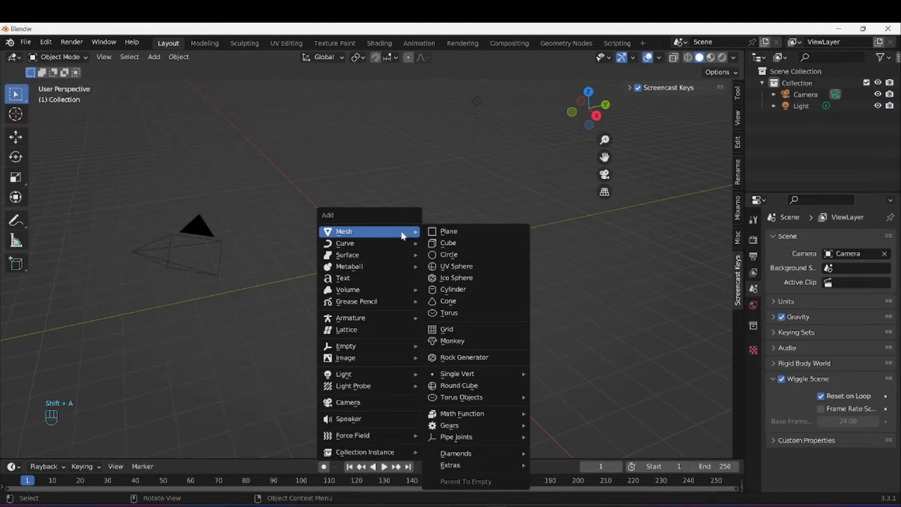
left_click(468, 231)
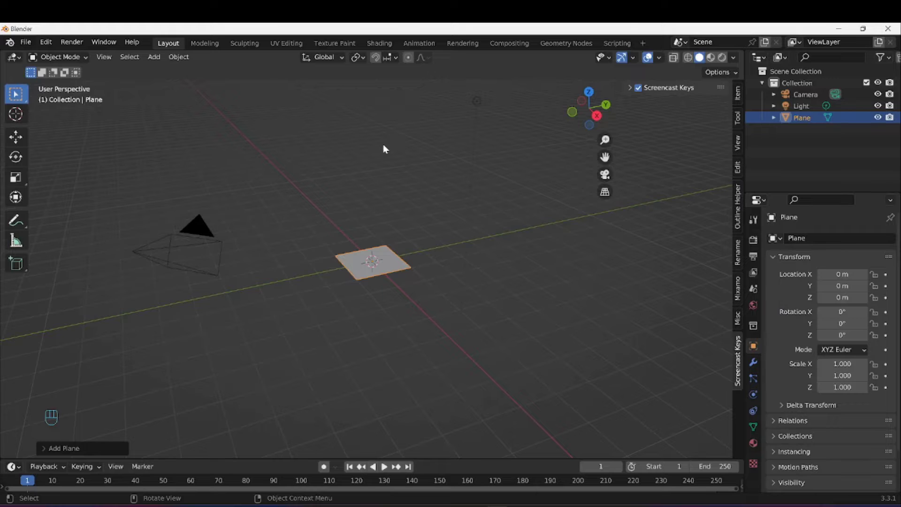
- Switch to the Shading workspace and remove the file browser and image editor by joining them into the neighbouring areas
left_click(378, 45)
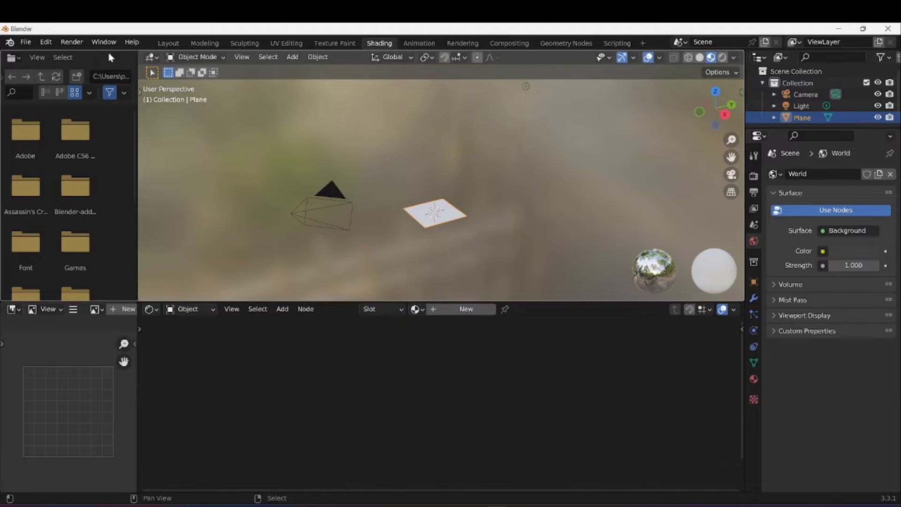
left_click_drag(108, 54, 108, 55)
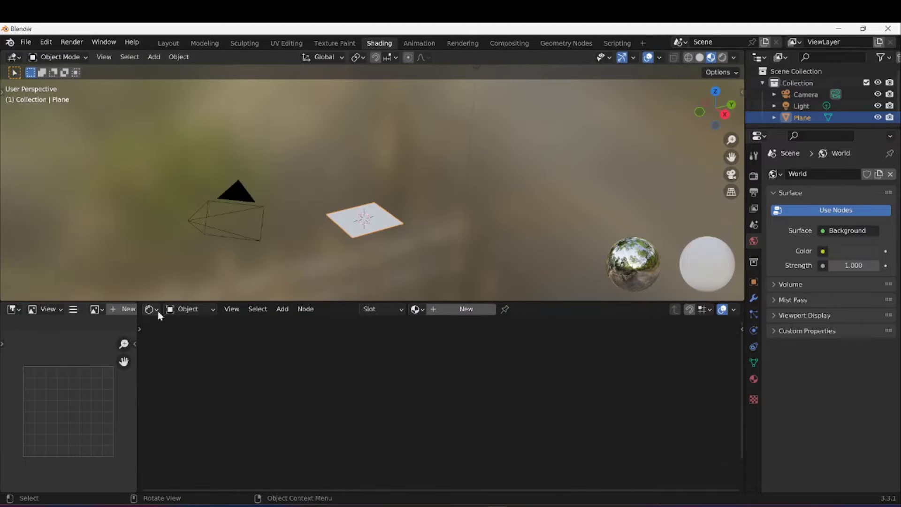
left_click_drag(139, 304, 156, 345)
right_click(137, 398)
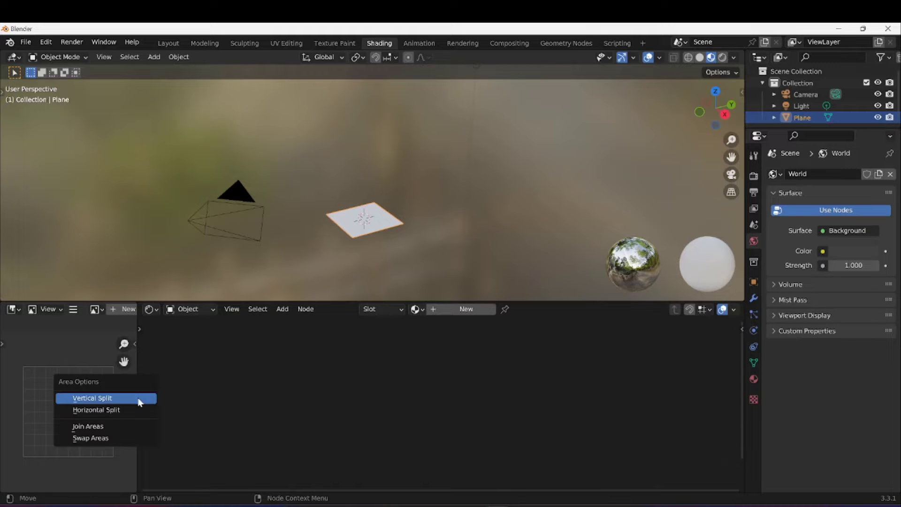
left_click(134, 426)
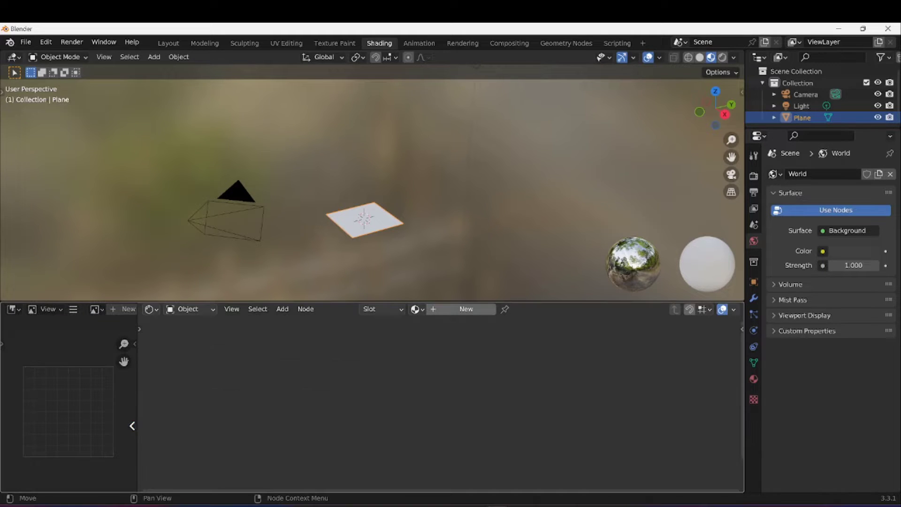
left_click(86, 423)
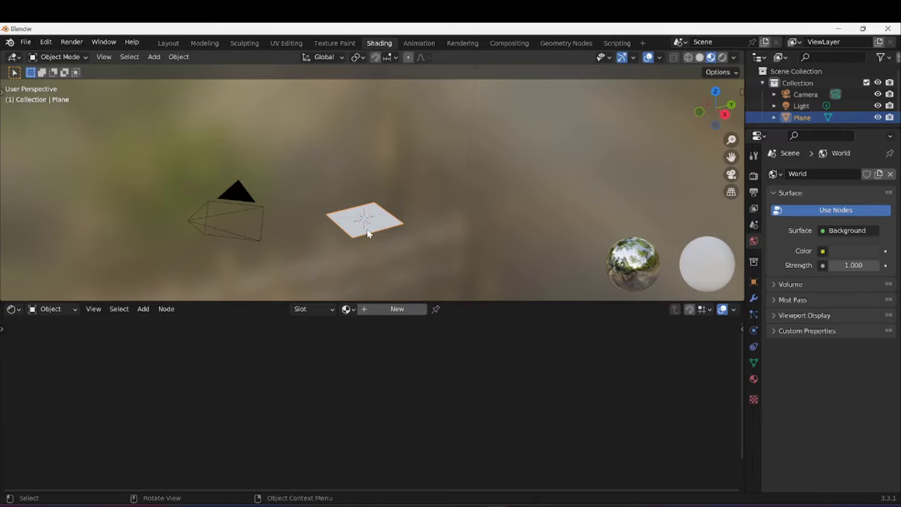
- Create a new material on the plane and name it Blueprint-Grid
left_click(396, 310)
left_click(383, 309)
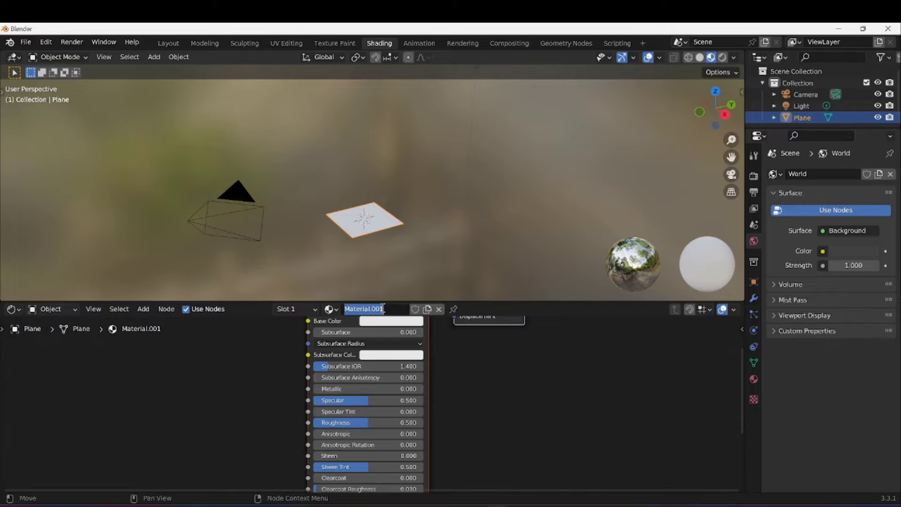
type("Blueprint-Grid")
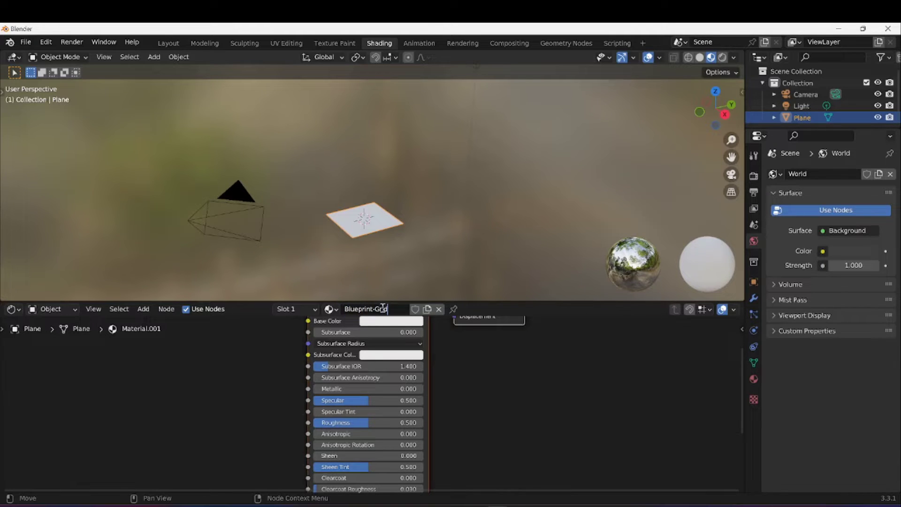
key("Return")
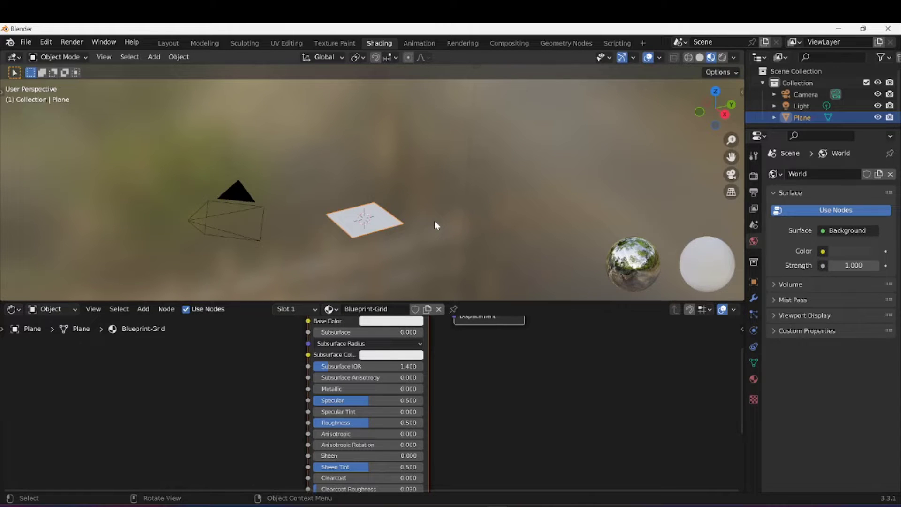
- Show the plane in top orthographic view and enlarge the shader editor area upwards
key("KP_7")
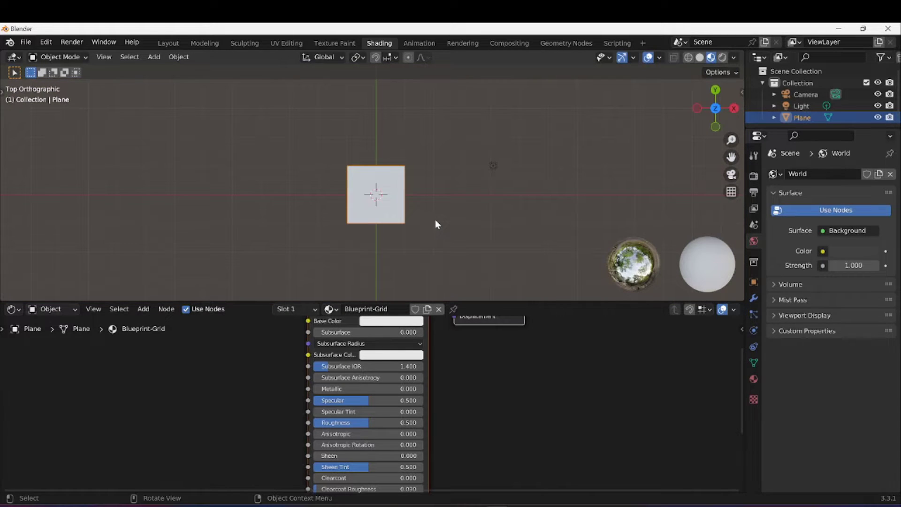
scroll(471, 386, "down", 2)
middle_click_drag(475, 390, 511, 401)
scroll(539, 406, "down", 4)
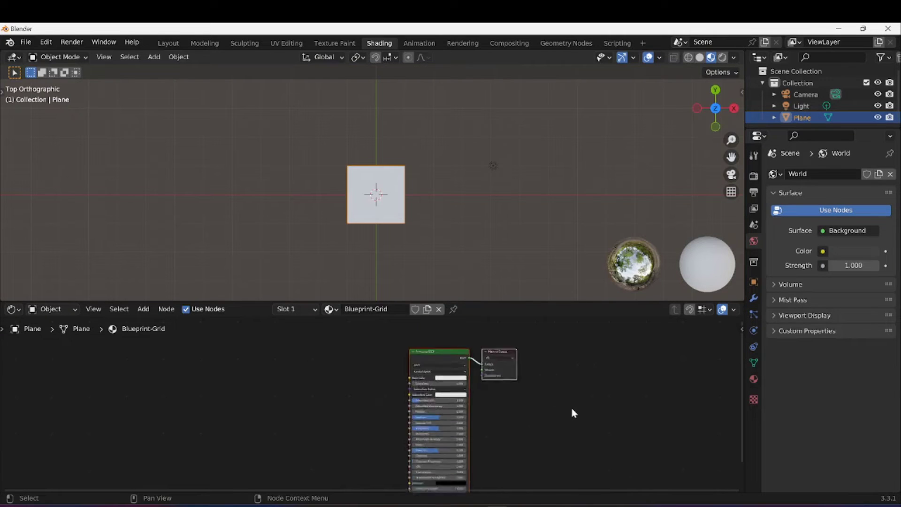
left_click(571, 297)
left_click_drag(570, 299, 572, 217)
- Delete the Principled BSDF node from the Blueprint-Grid material
scroll(582, 342, "up", 2)
left_click(454, 291)
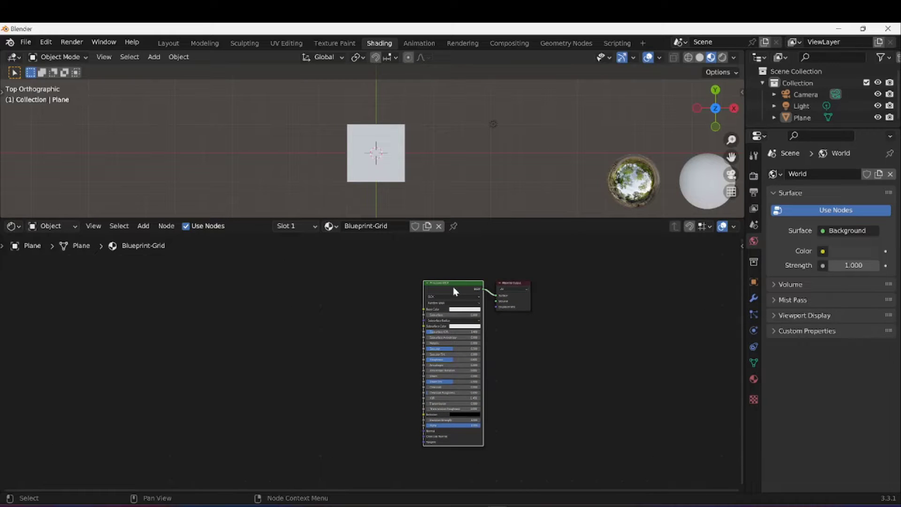
key("Delete")
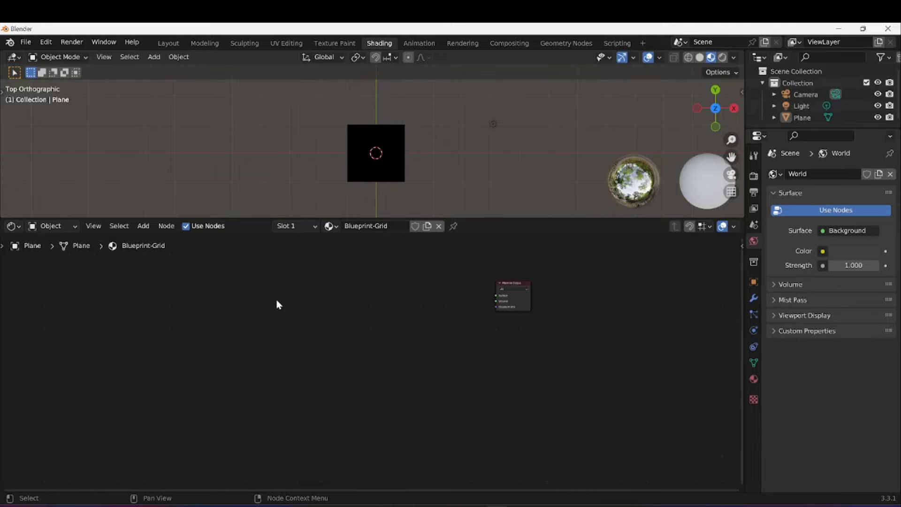
- Add a Wave Texture node and place it well before the Material Output node
key("shift+a")
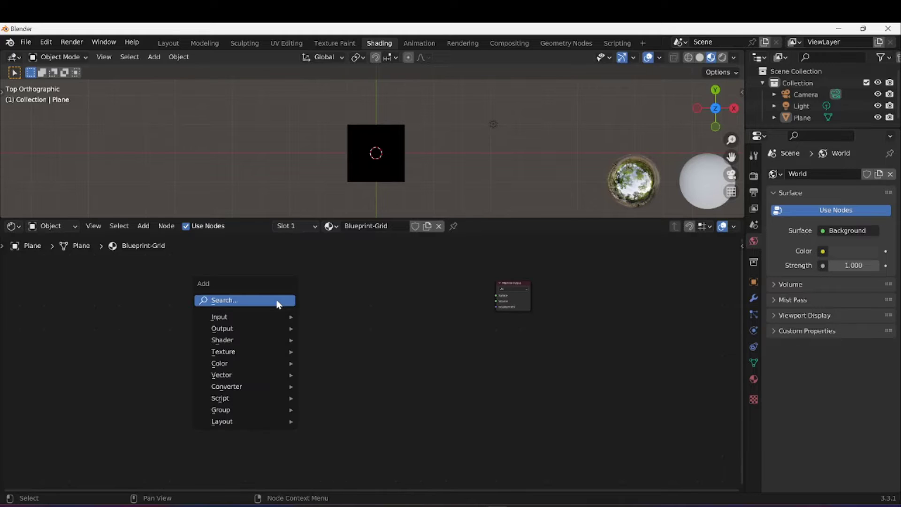
mouse_move(235, 355)
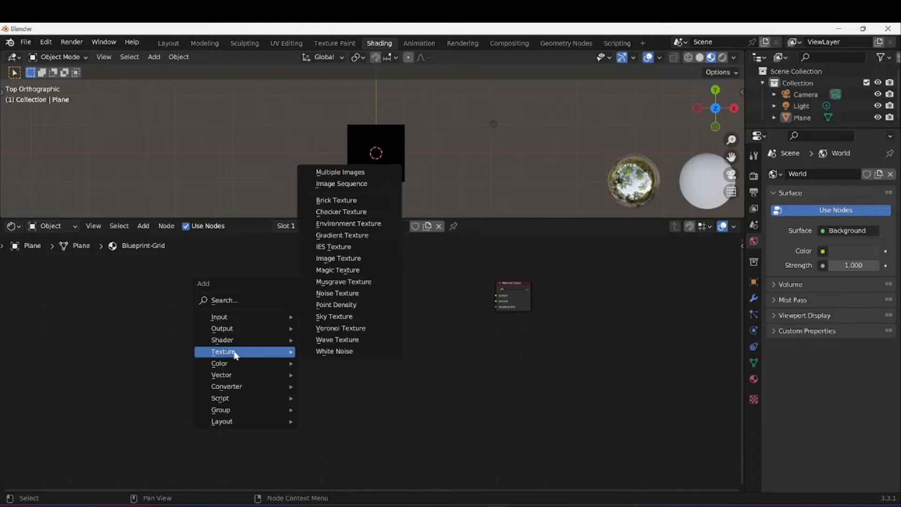
left_click(370, 340)
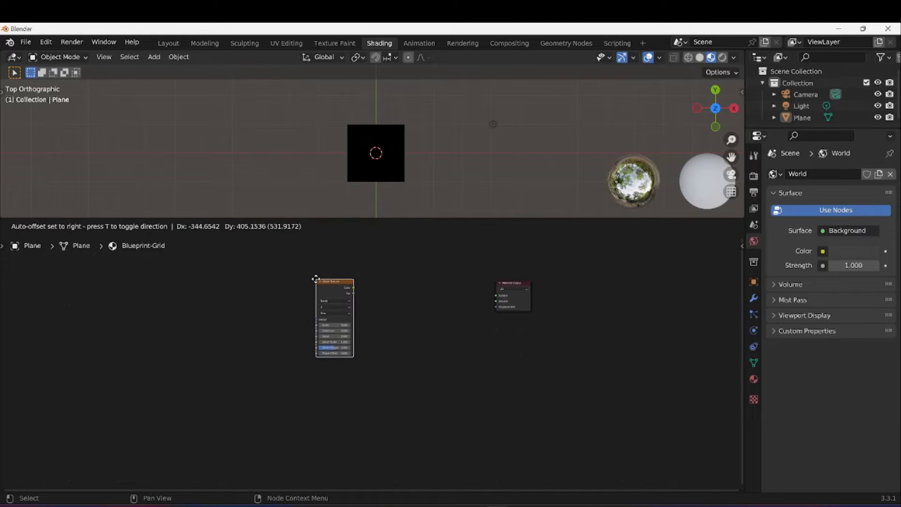
left_click(317, 283)
- Attach Texture Coordinate and Mapping nodes to the Wave Texture with Node Wrangler, and preview its Color through the Material Output's Surface
scroll(268, 291, "up", 3)
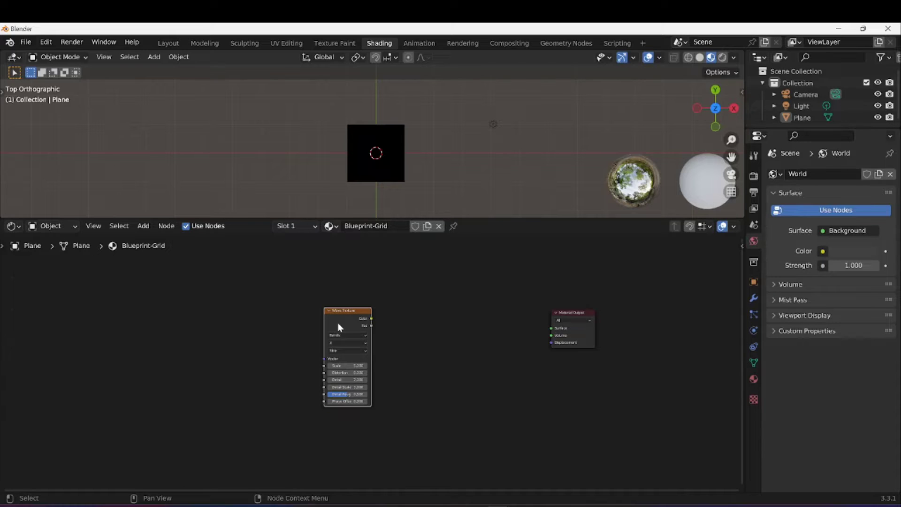
key("ctrl+t")
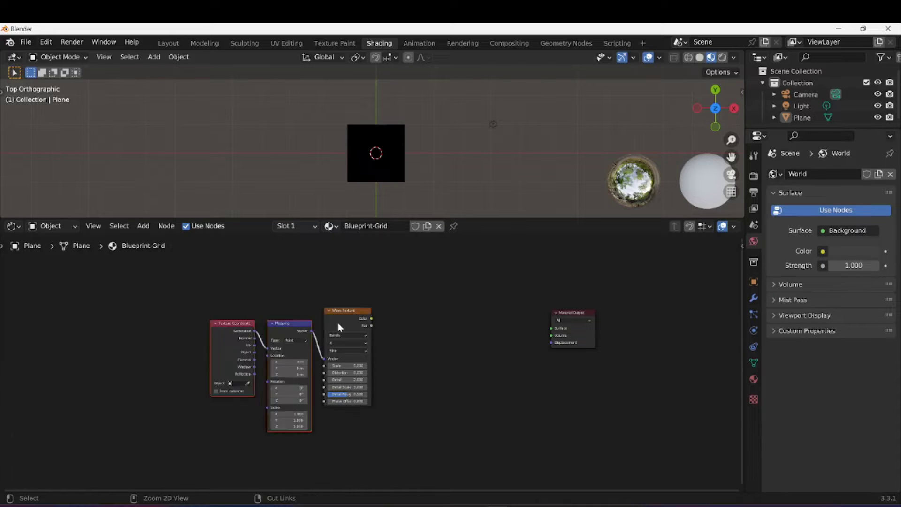
left_click(225, 330)
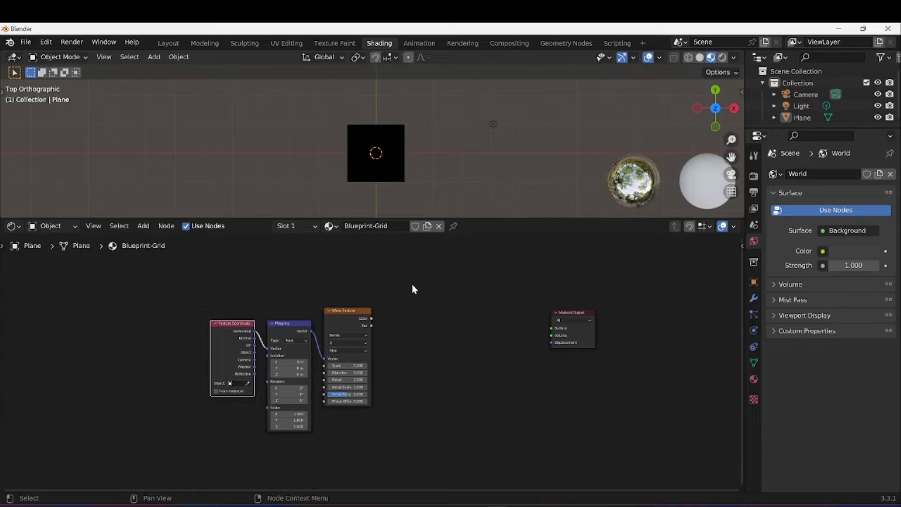
left_click_drag(338, 320, 355, 316)
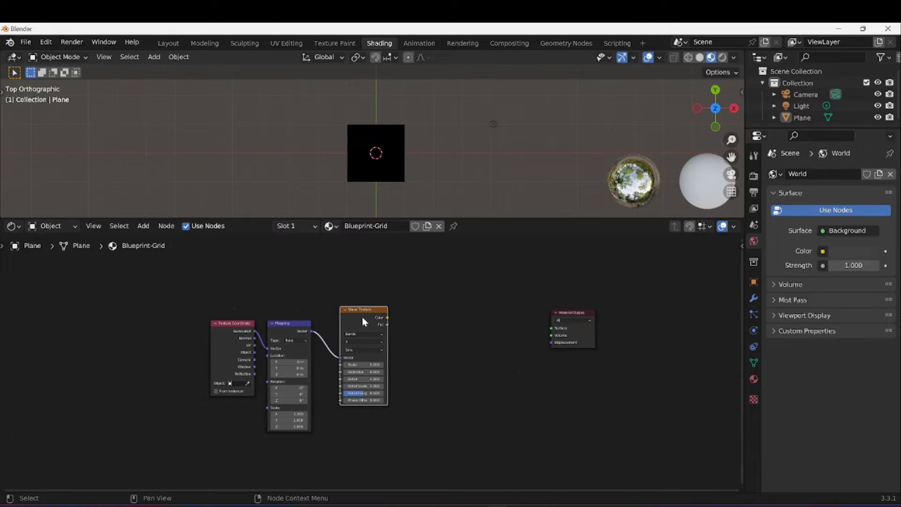
left_click(362, 317, "ctrl+shift")
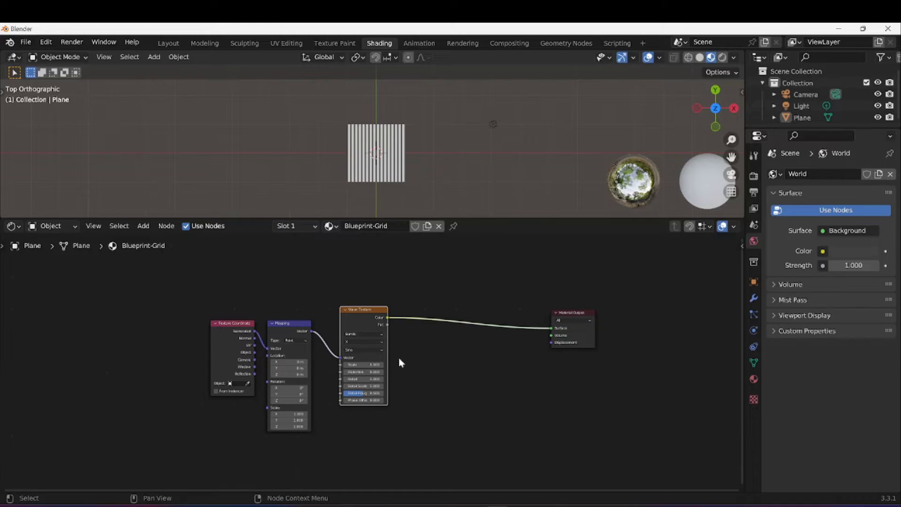
- Insert a ColorRamp node on the link between the Wave Texture and the Material Output
scroll(438, 364, "up", 2)
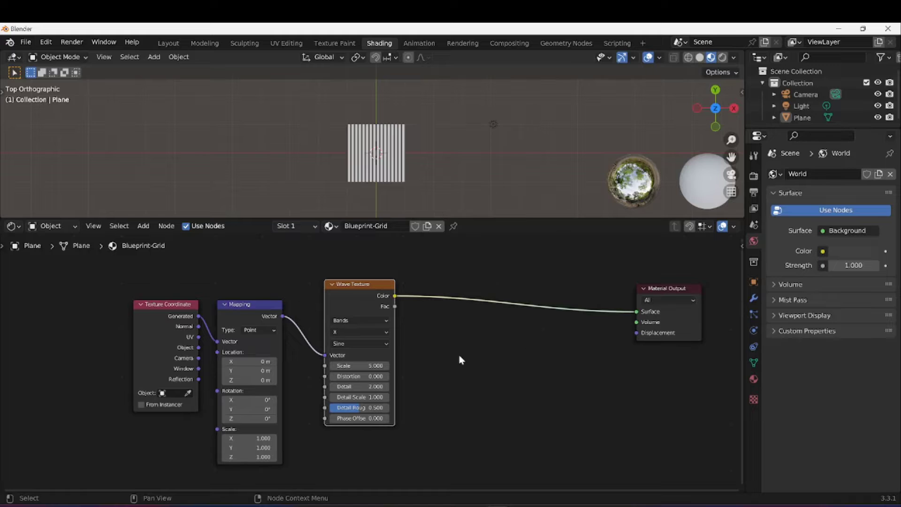
key("shift+a")
mouse_move(459, 357)
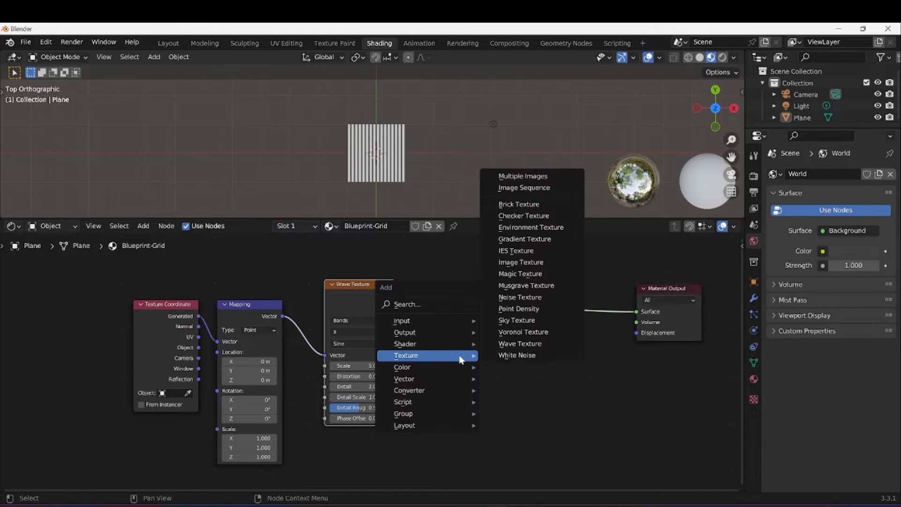
mouse_move(448, 390)
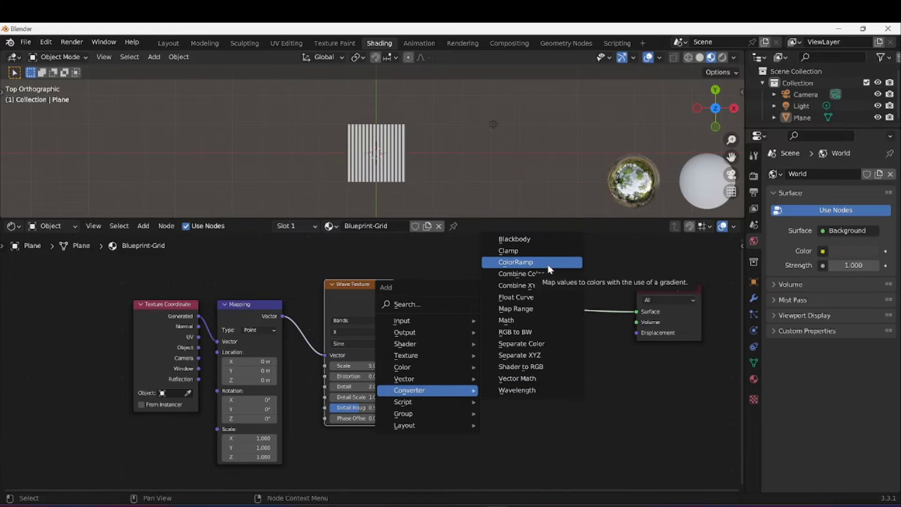
left_click(515, 261)
left_click(449, 262)
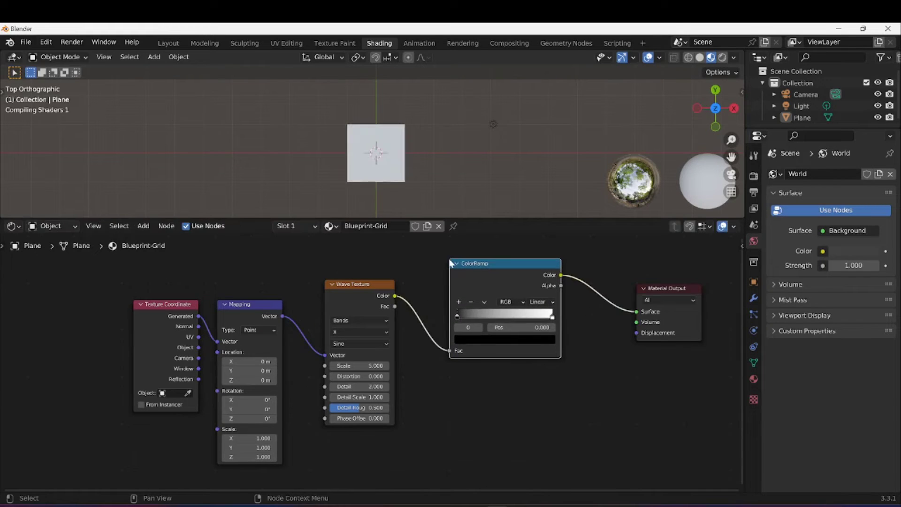
- Set the ColorRamp's interpolation to Constant and move its white stop to about position 0.131 for thin black lines
left_click(548, 302)
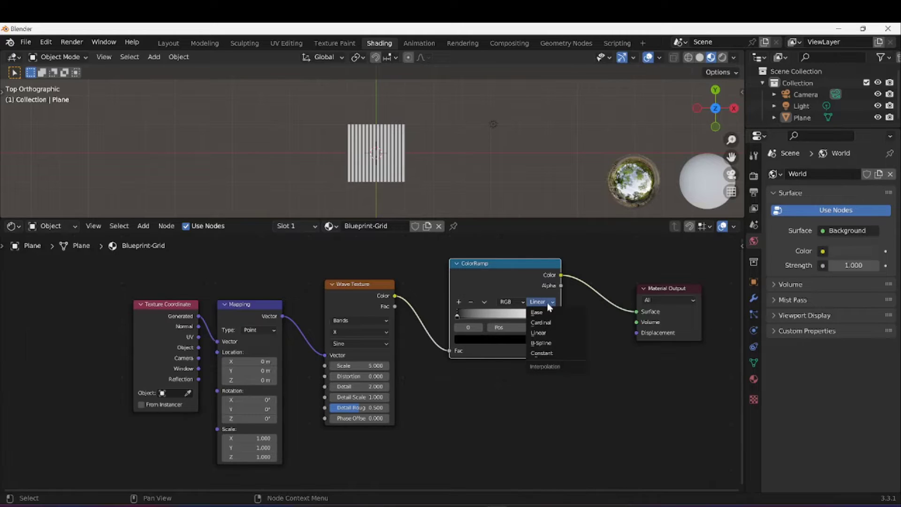
left_click(549, 352)
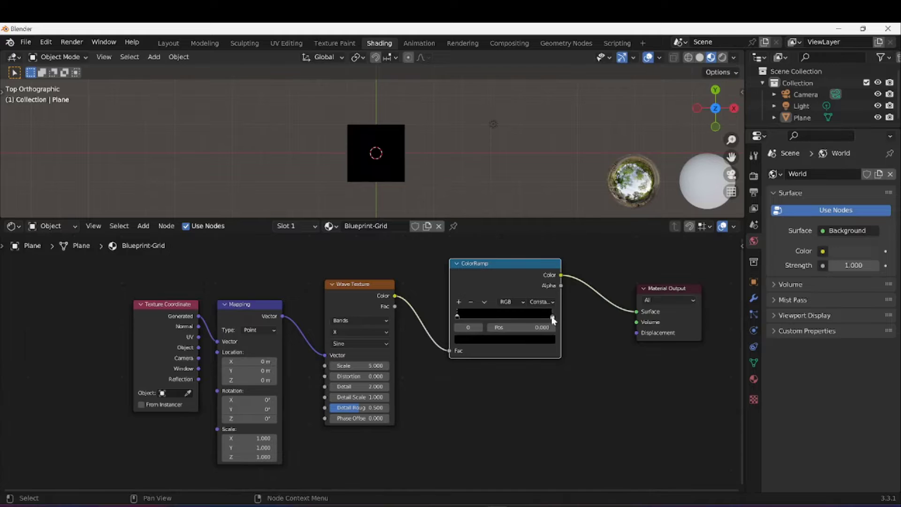
left_click_drag(553, 318, 463, 322)
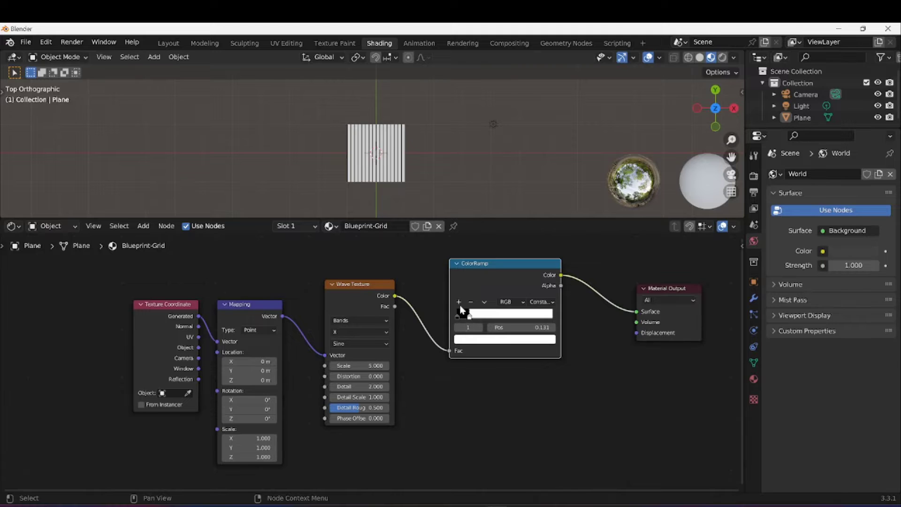
scroll(420, 178, "up", 8)
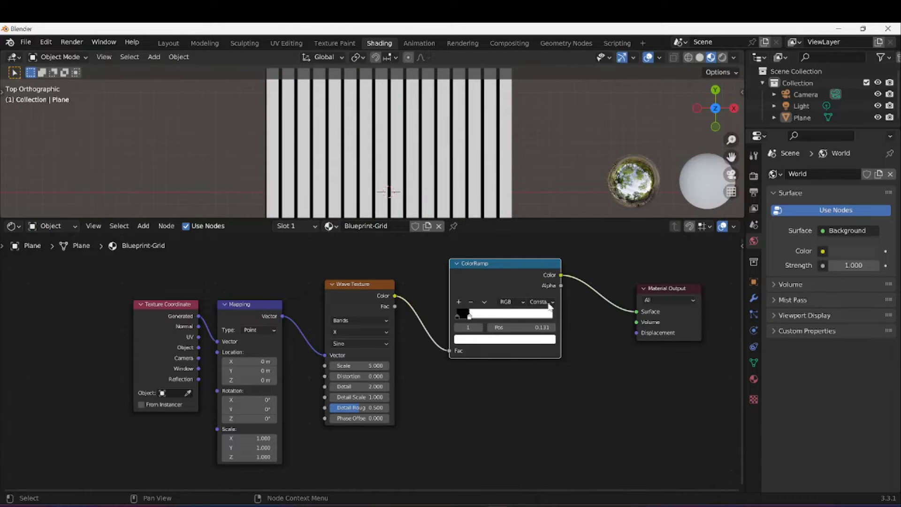
- Collapse the Mapping and Texture Coordinate nodes to their headers and place the Texture Coordinate node close beside the Mapping node
scroll(509, 369, "down", 5)
scroll(238, 309, "up", 1)
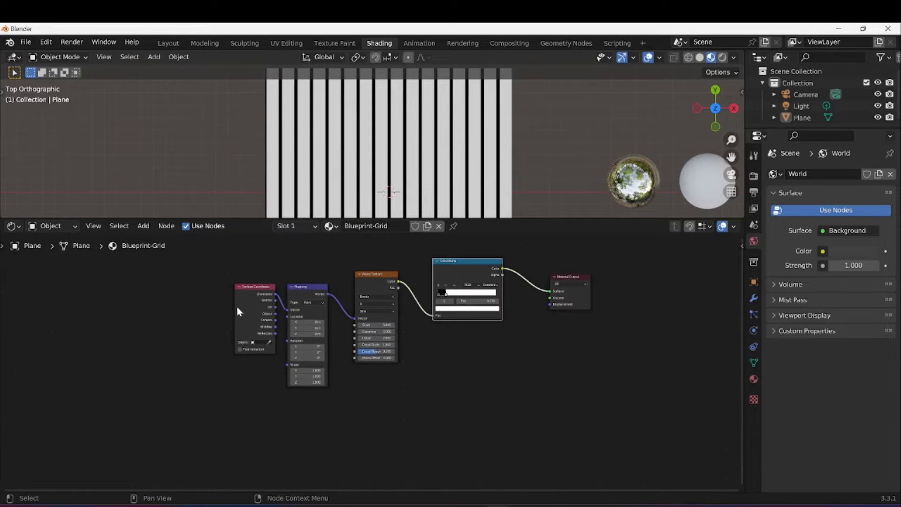
left_click_drag(237, 307, 142, 306)
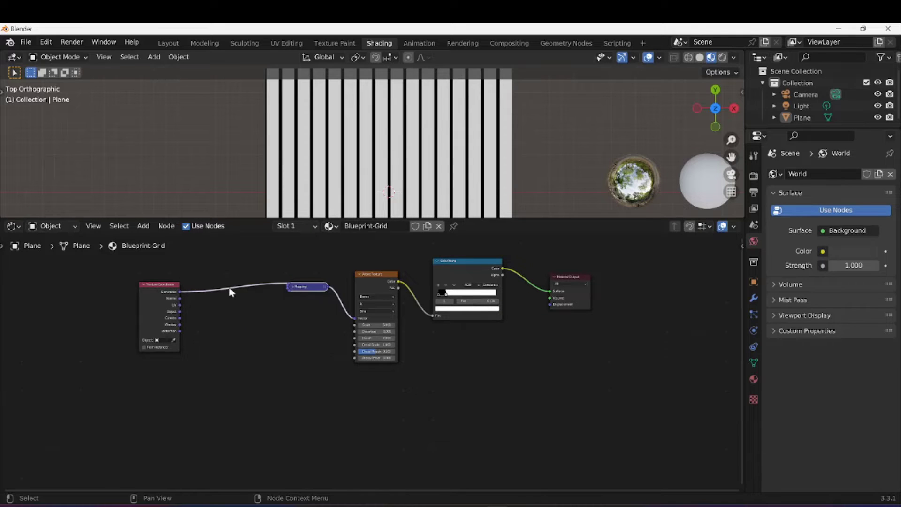
left_click(291, 291)
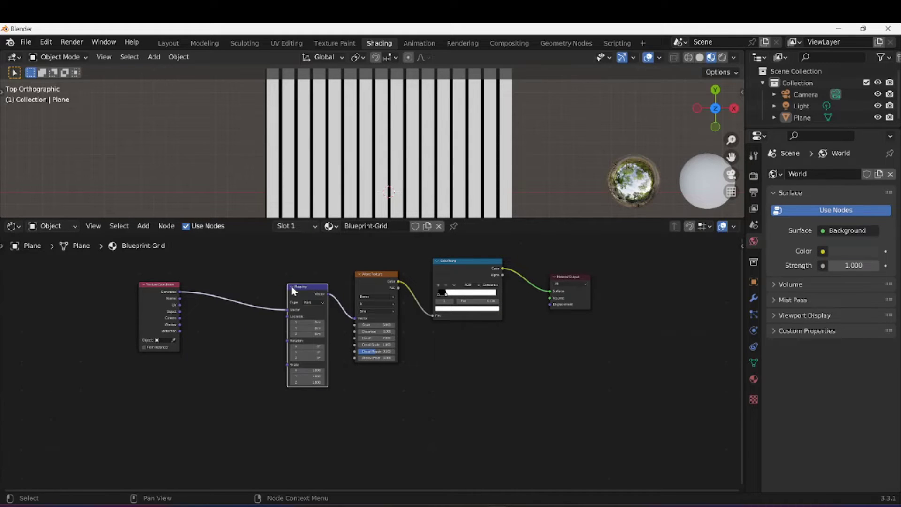
left_click(291, 287)
left_click(143, 288)
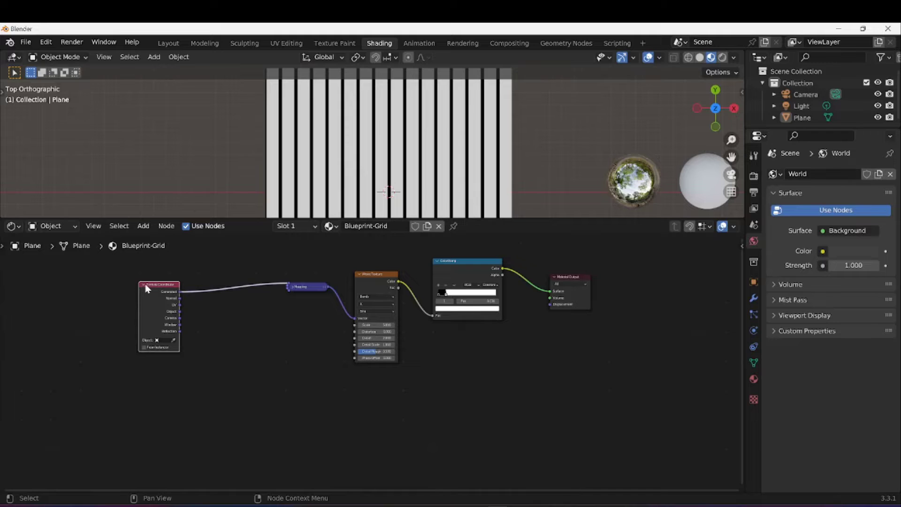
left_click(142, 285)
left_click_drag(143, 289, 214, 289)
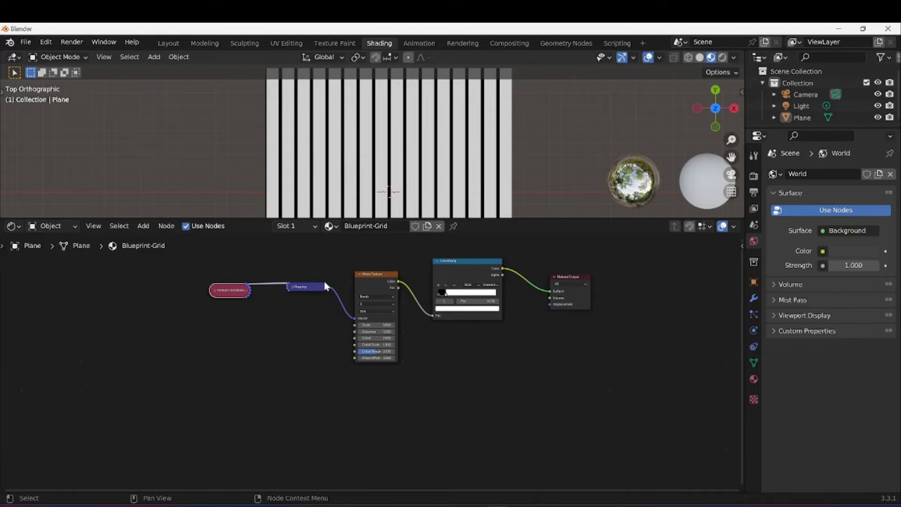
- Move the collapsed Texture Coordinate and Mapping nodes down together, level with the Wave Texture's Vector input
left_click_drag(169, 266, 328, 326)
key("g")
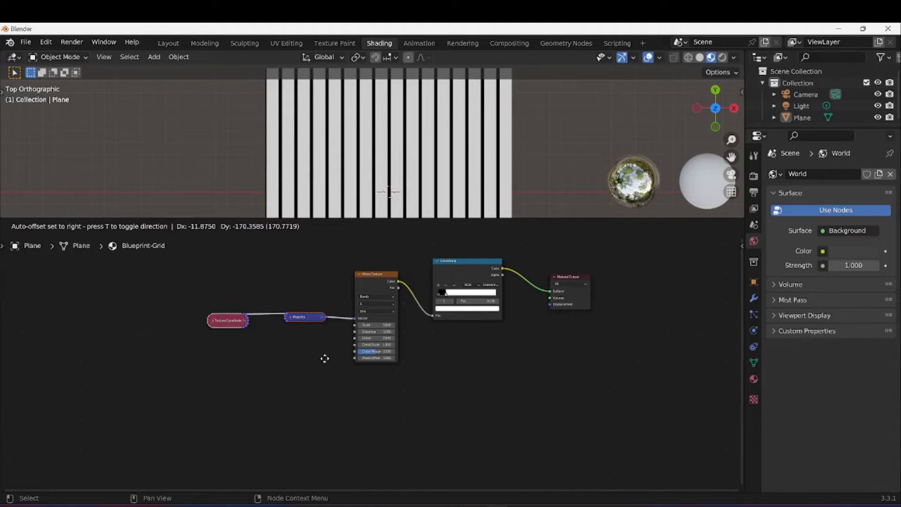
left_click(324, 355)
- Duplicate the Wave Texture and ColorRamp nodes together and place the copies directly below the originals
left_click(371, 280)
left_click(449, 264, "shift")
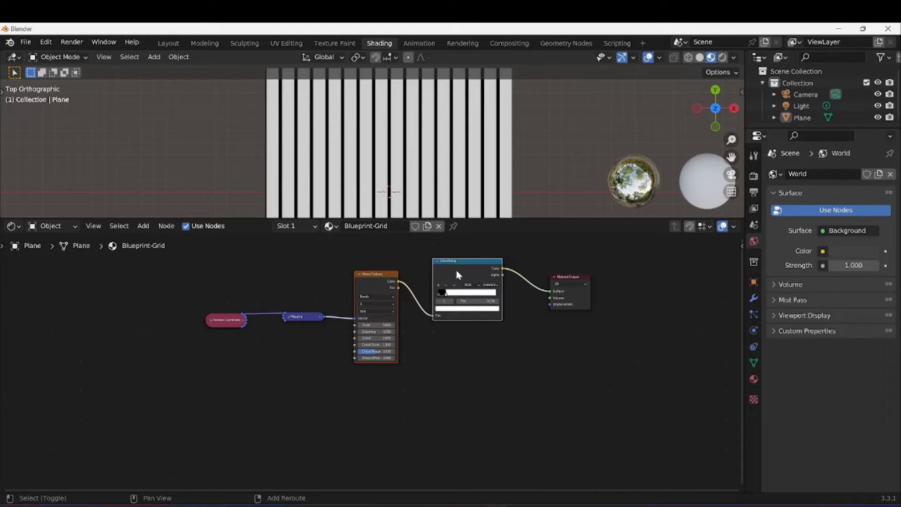
key("shift+d")
left_click(457, 367)
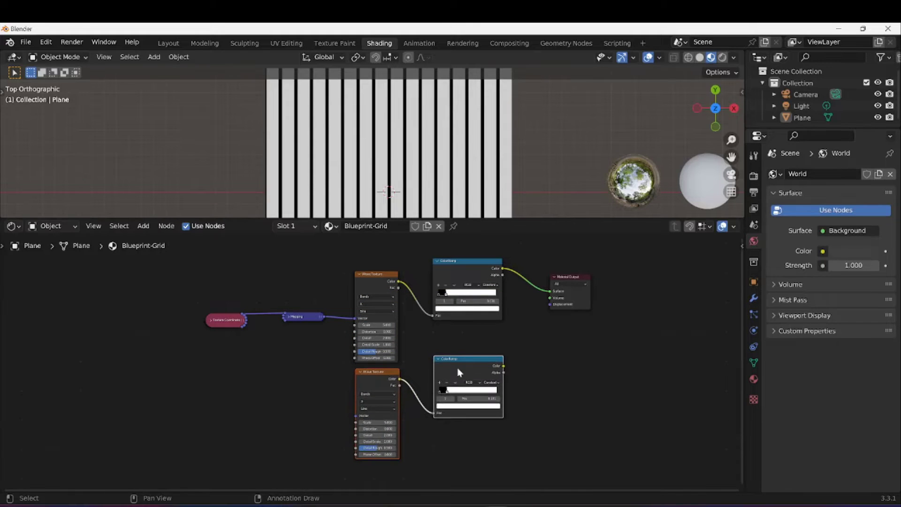
left_click(281, 393)
- Connect the Mapping node's Vector output to the duplicated Wave Texture, and preview the duplicated ColorRamp through the Material Output's Surface
scroll(278, 396, "up", 2)
middle_click_drag(278, 395, 287, 356)
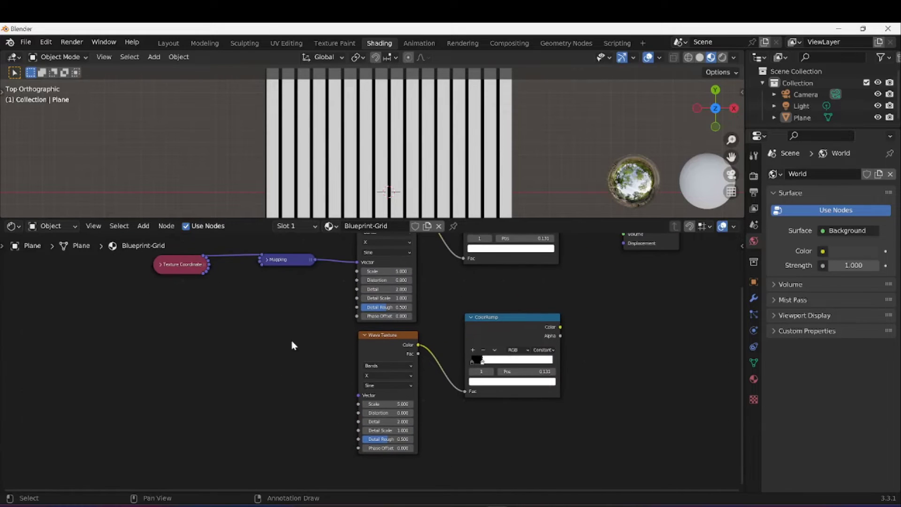
left_click_drag(314, 260, 356, 395)
scroll(561, 303, "down", 2)
middle_click_drag(562, 302, 552, 336)
left_click(478, 358, "ctrl+shift")
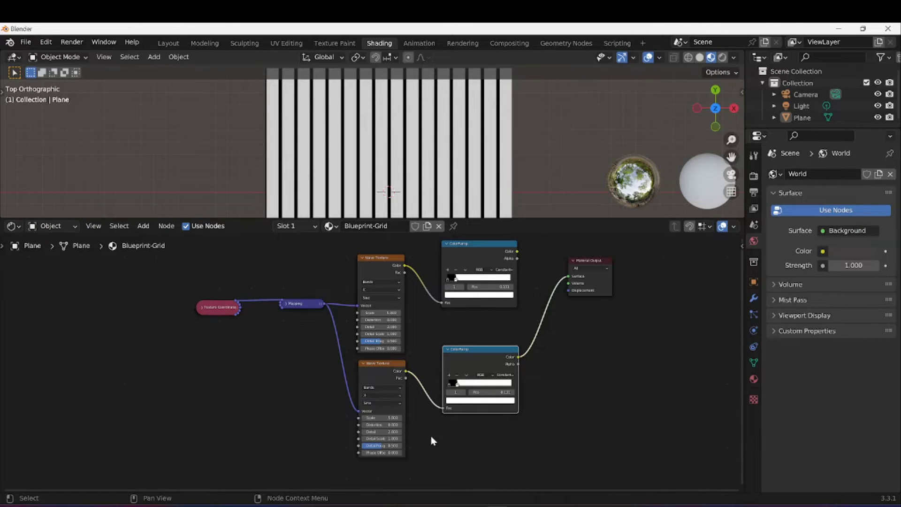
- Set the lower Wave Texture's bands direction to Y for horizontal lines
scroll(419, 435, "up", 6)
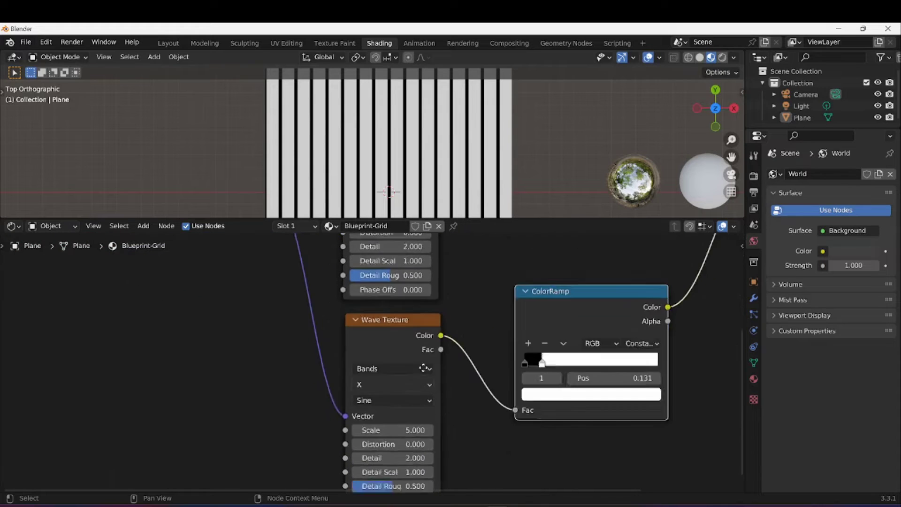
left_click(416, 345)
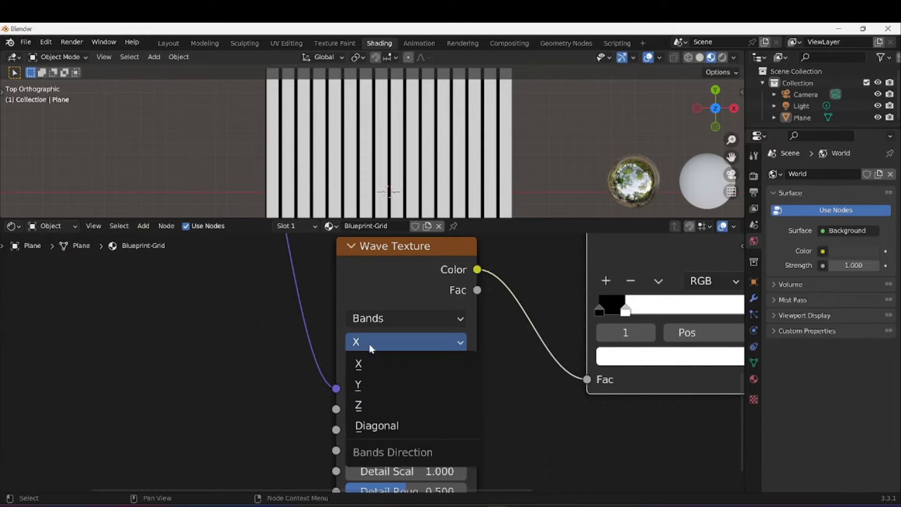
left_click(374, 386)
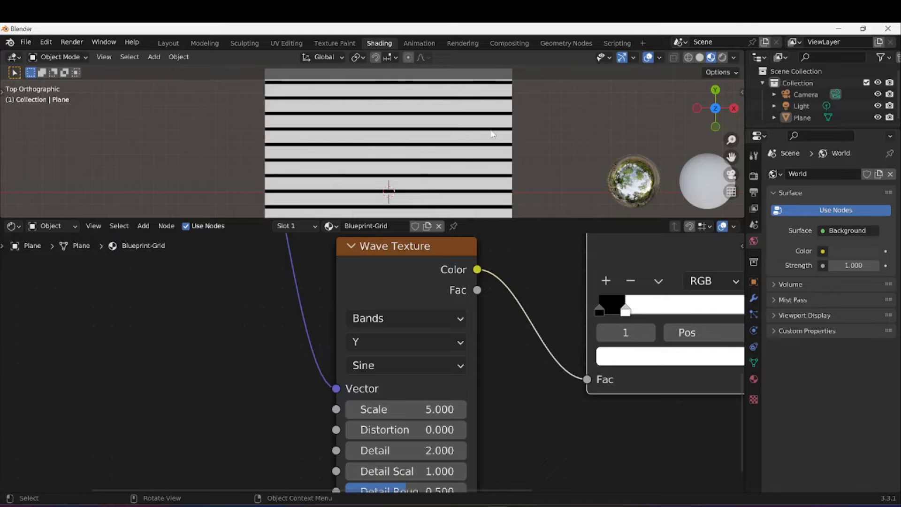
scroll(525, 325, "down", 2)
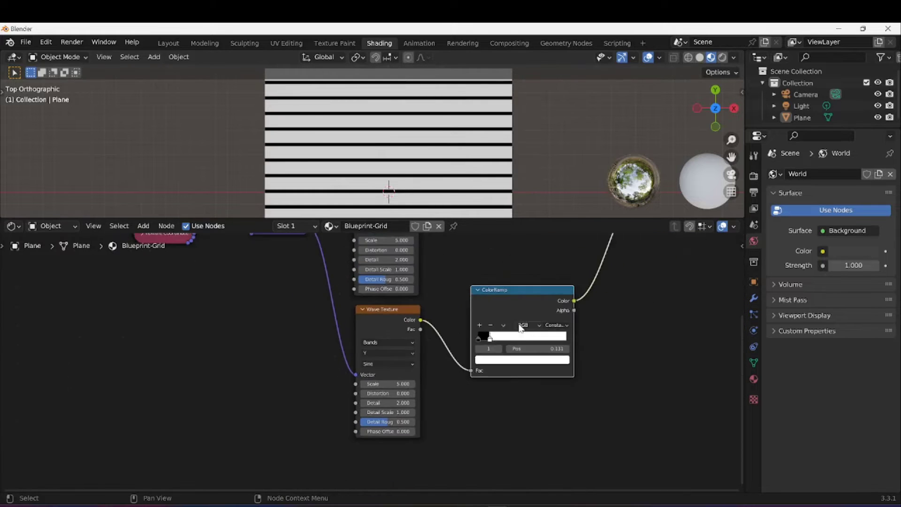
- Disconnect the lower ColorRamp from the Material Output and align the two ColorRamp nodes one above the other
scroll(518, 327, "down", 8)
middle_click_drag(487, 318, 475, 355)
scroll(475, 356, "up", 4)
left_click_drag(458, 270, 466, 285)
left_click_drag(580, 271, 565, 343)
middle_click_drag(558, 360, 500, 361)
left_click_drag(407, 363, 405, 360)
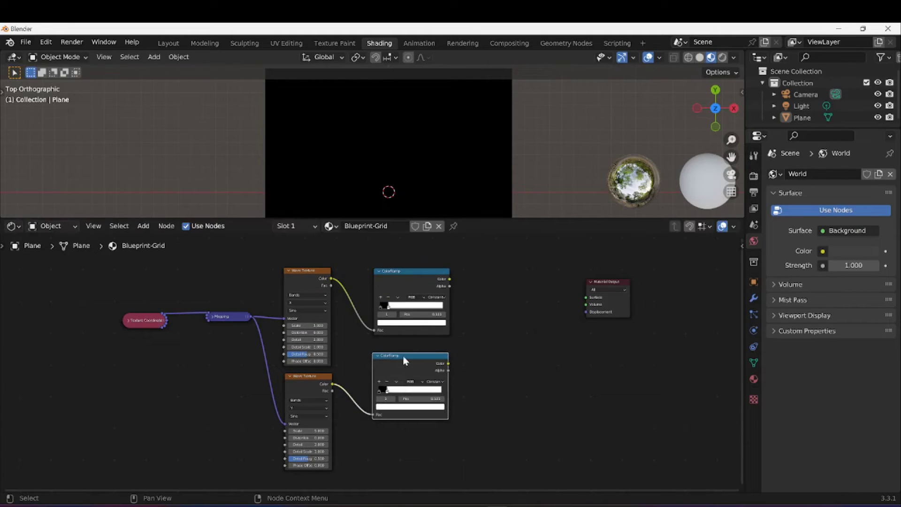
- Add a Math node between the ColorRamps and the Material Output, and set its operation to Maximum
left_click(562, 382)
key("shift+a")
mouse_move(526, 340)
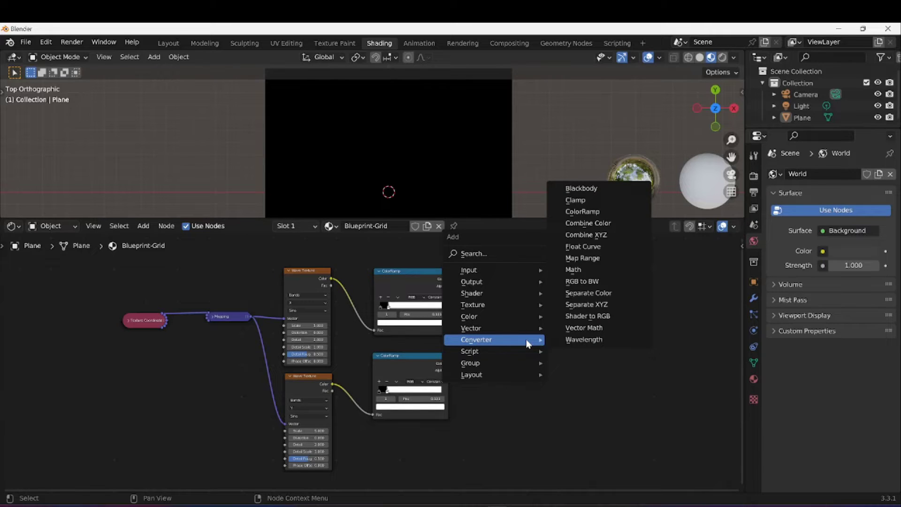
left_click(574, 269)
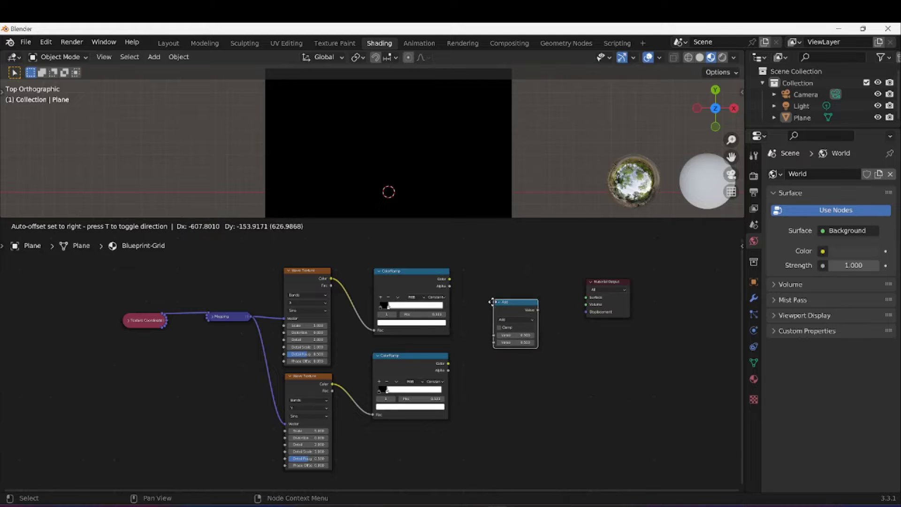
left_click(488, 307)
scroll(556, 350, "up", 2)
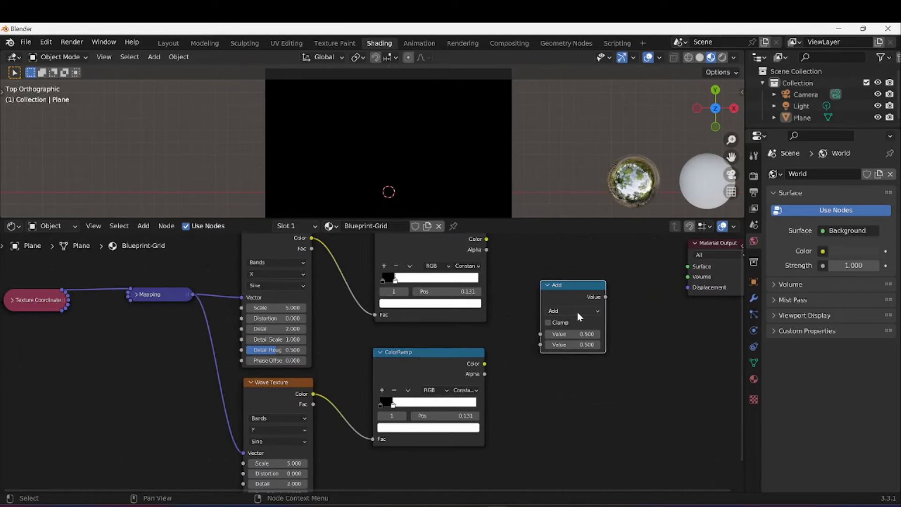
left_click(574, 310)
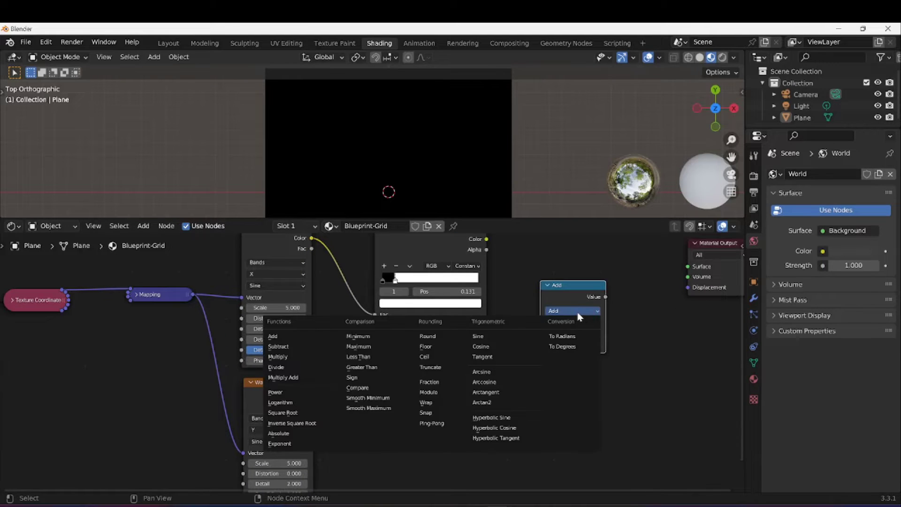
left_click(400, 348)
- Connect both ColorRamps' Color outputs to the Maximum node's two Value inputs, and preview its result through the Material Output's Surface
scroll(413, 351, "down", 3)
middle_click_drag(458, 265, 446, 292)
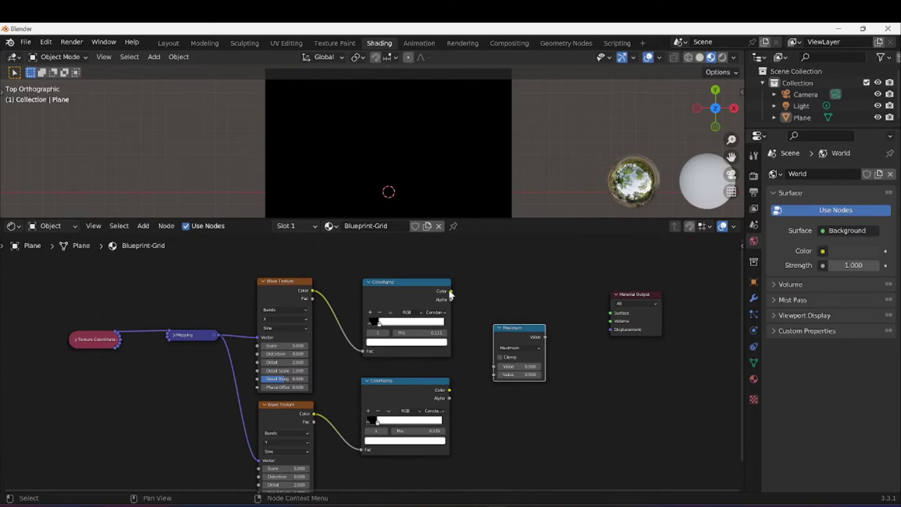
left_click_drag(451, 291, 494, 366)
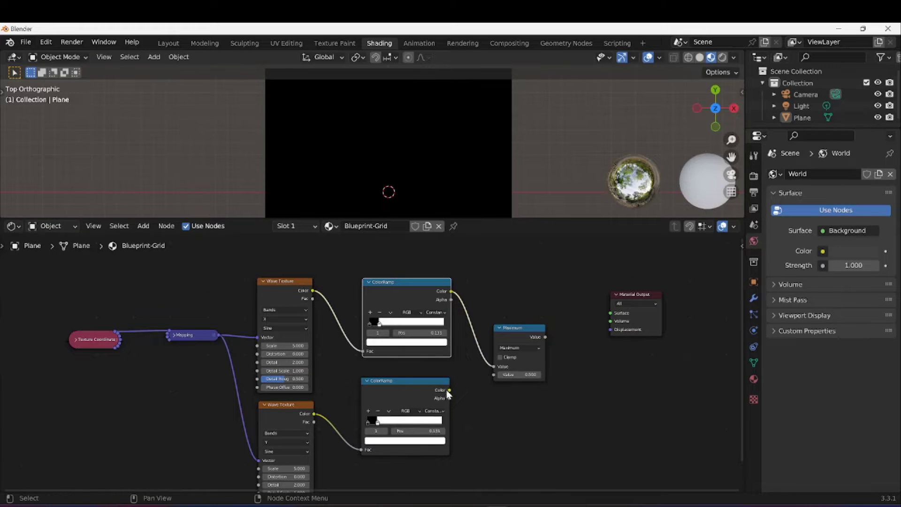
left_click_drag(449, 390, 495, 377)
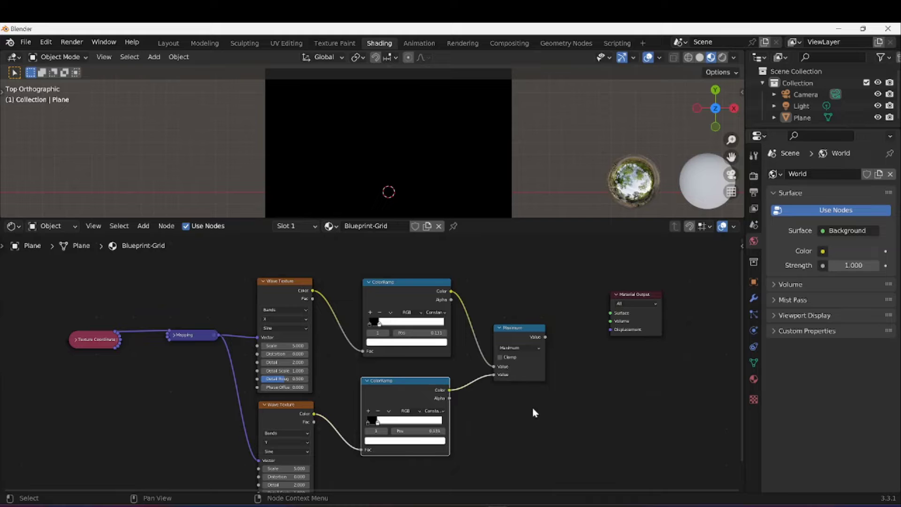
left_click(520, 329, "ctrl+shift")
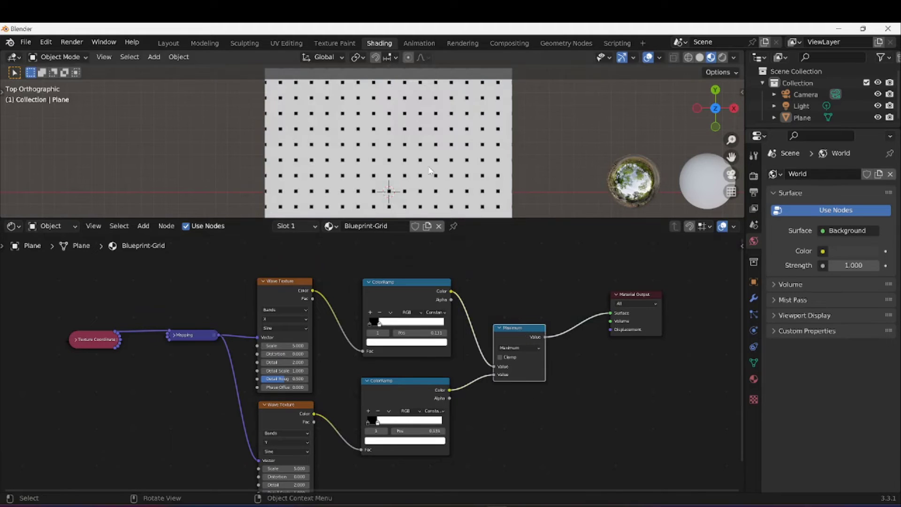
- Move the white stop to about position 0.025 in the upper ColorRamp and about 0.236 in the lower ColorRamp
scroll(420, 169, "up", 5)
scroll(503, 398, "down", 1)
middle_click_drag(503, 399, 562, 388)
scroll(507, 368, "up", 4)
middle_click_drag(484, 349, 449, 400)
scroll(469, 403, "up", 8)
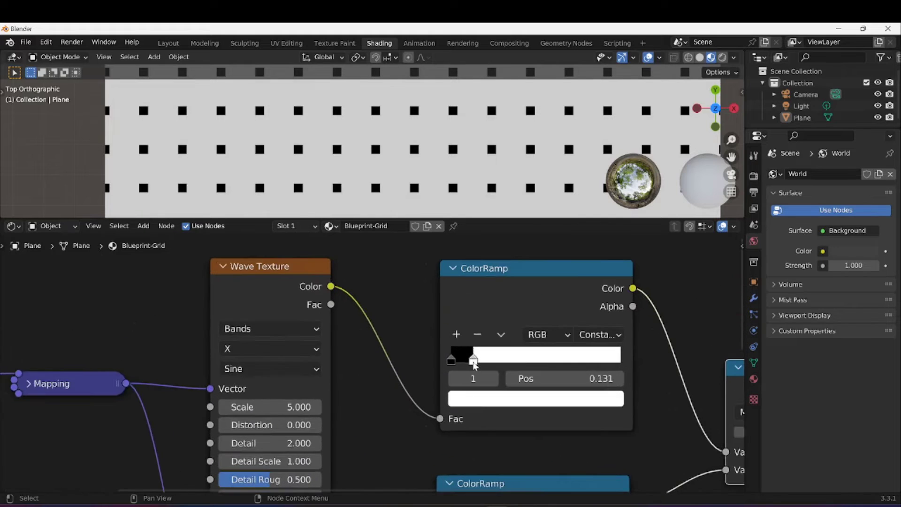
left_click_drag(473, 361, 455, 367)
scroll(471, 389, "down", 5, "shift")
left_click_drag(469, 443, 491, 428)
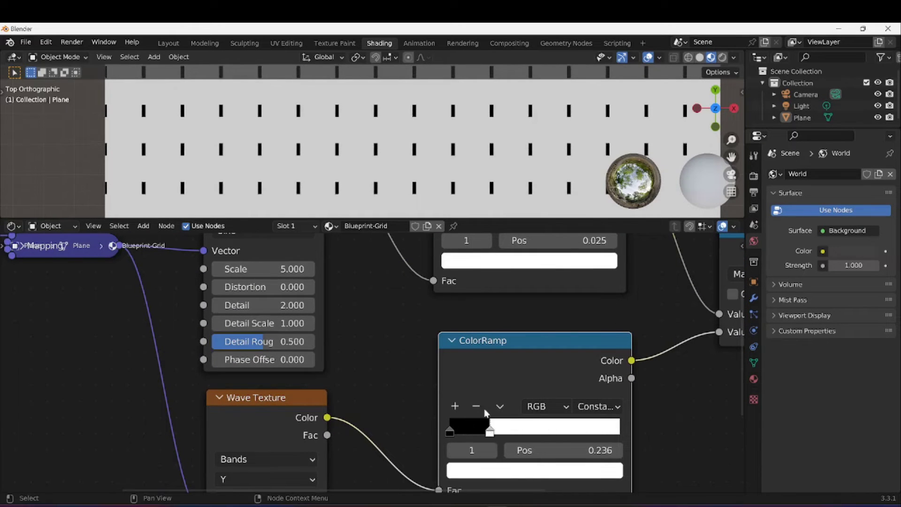
- Refine the white stops to about position 0.011 in the upper ColorRamp and about 0.186 in the lower ColorRamp
scroll(486, 413, "up", 3, "shift")
scroll(476, 370, "up", 2)
left_click_drag(481, 350, 477, 350)
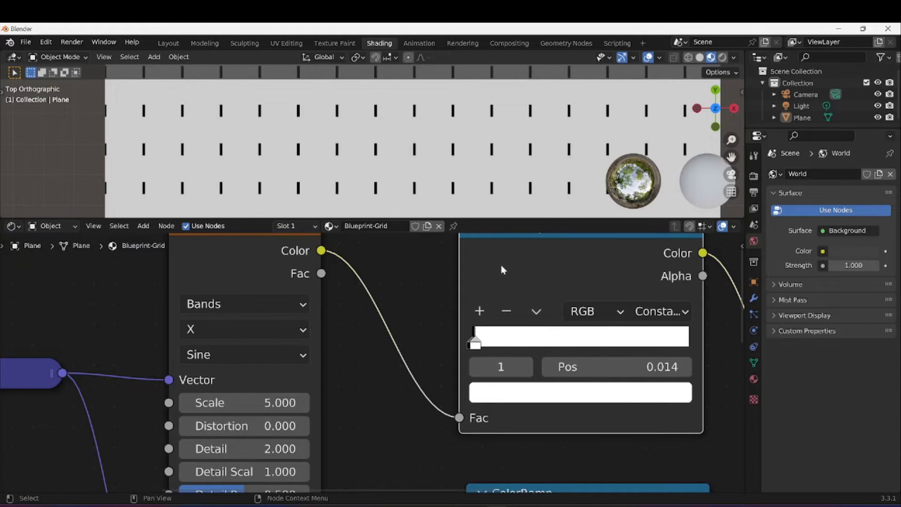
left_click_drag(479, 345, 477, 346)
scroll(486, 421, "down", 2)
middle_click_drag(476, 468, 467, 371)
scroll(468, 372, "up", 2)
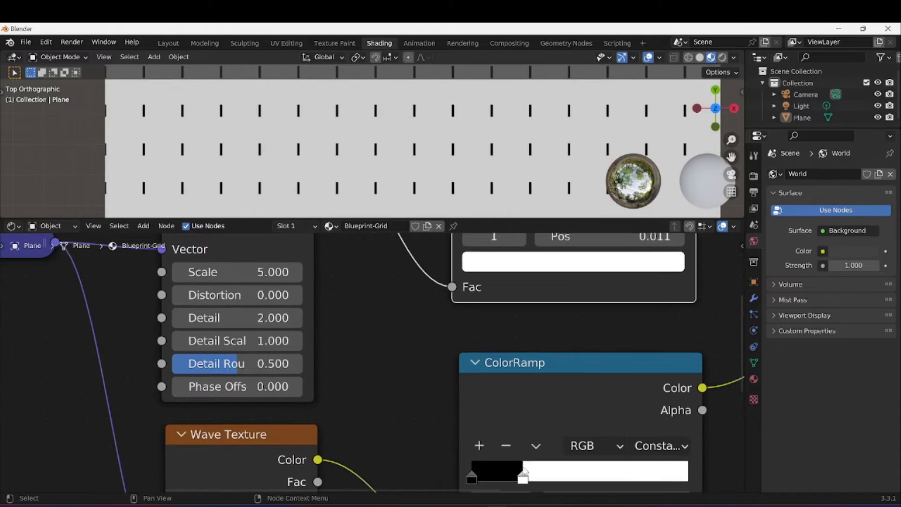
left_click_drag(522, 476, 513, 469)
scroll(428, 328, "down", 6)
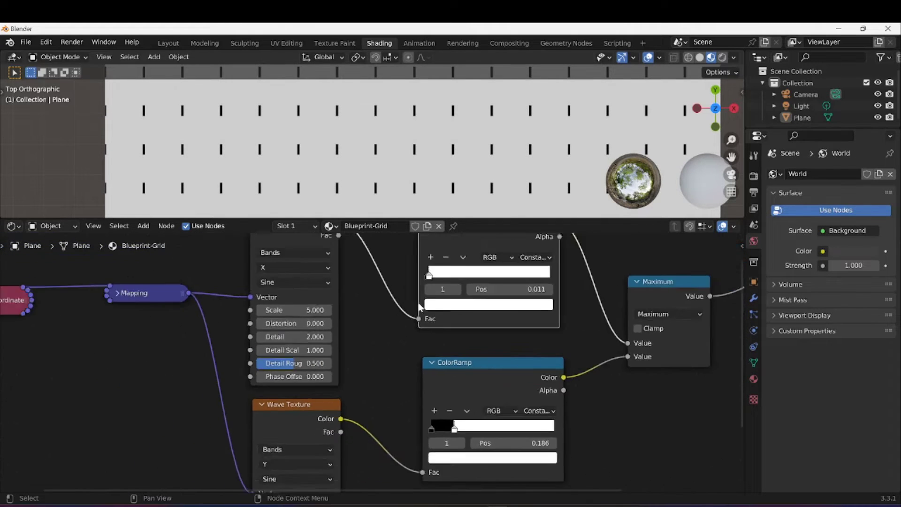
- Duplicate both Wave Textures, both ColorRamps and the Maximum node together, and place the copies below the originals
scroll(419, 174, "down", 3)
scroll(418, 169, "up", 3)
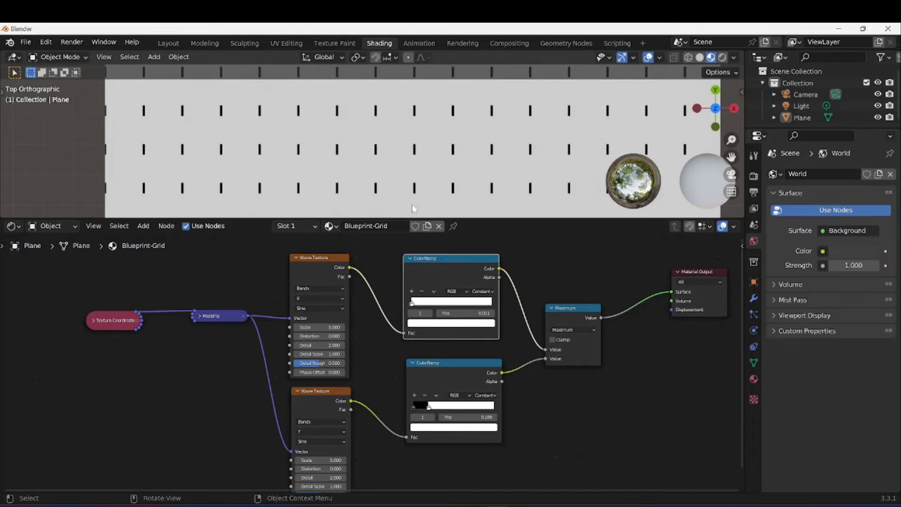
scroll(375, 355, "down", 2)
middle_click_drag(370, 390, 376, 336)
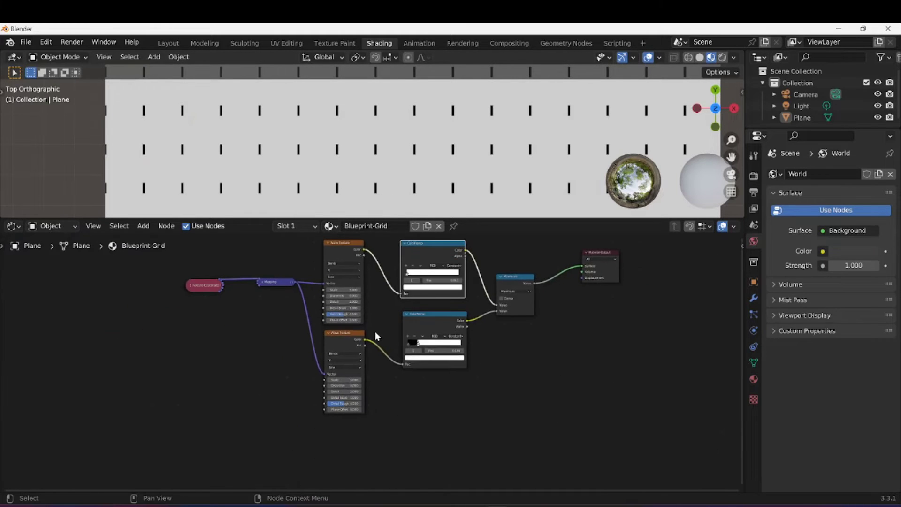
scroll(375, 335, "up", 2)
scroll(378, 313, "down", 3)
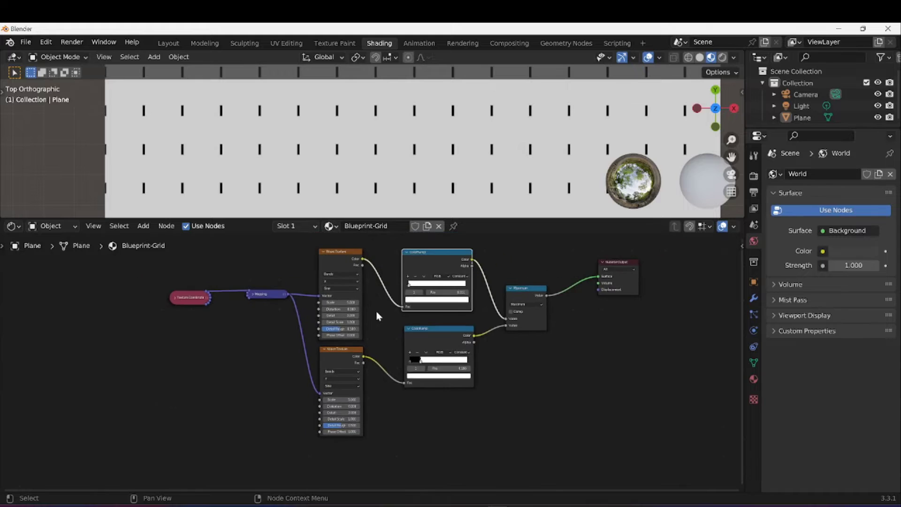
left_click_drag(333, 249, 444, 412)
middle_click_drag(443, 410, 458, 345)
key("shift+d")
left_click(452, 422)
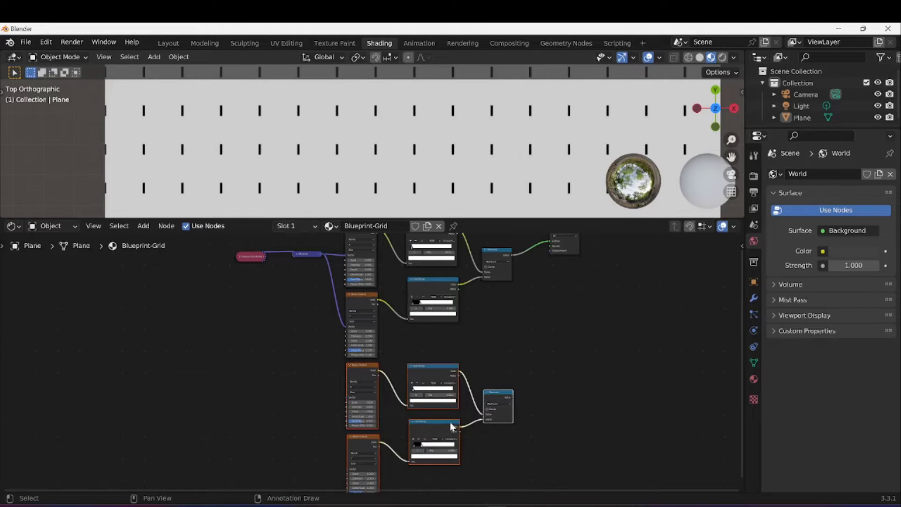
left_click(312, 436)
- Set the bands direction of the upper Wave Texture in the duplicated group to Y
scroll(294, 352, "up", 4)
middle_click_drag(233, 294, 264, 382)
scroll(253, 355, "up", 2)
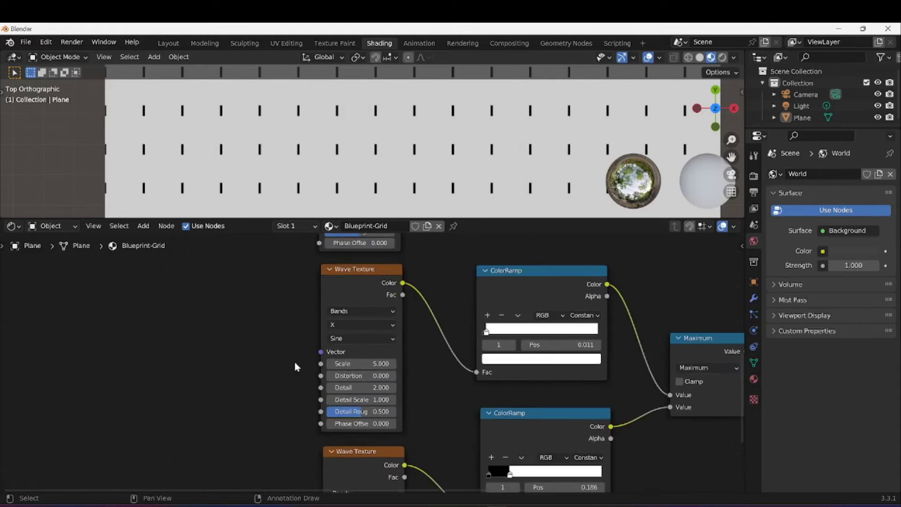
left_click(357, 327)
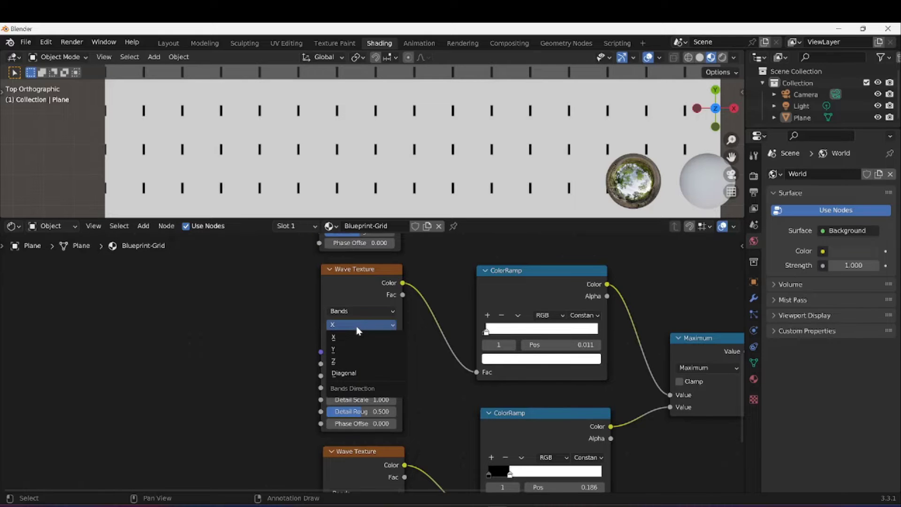
left_click(344, 349)
middle_click_drag(432, 438, 449, 322)
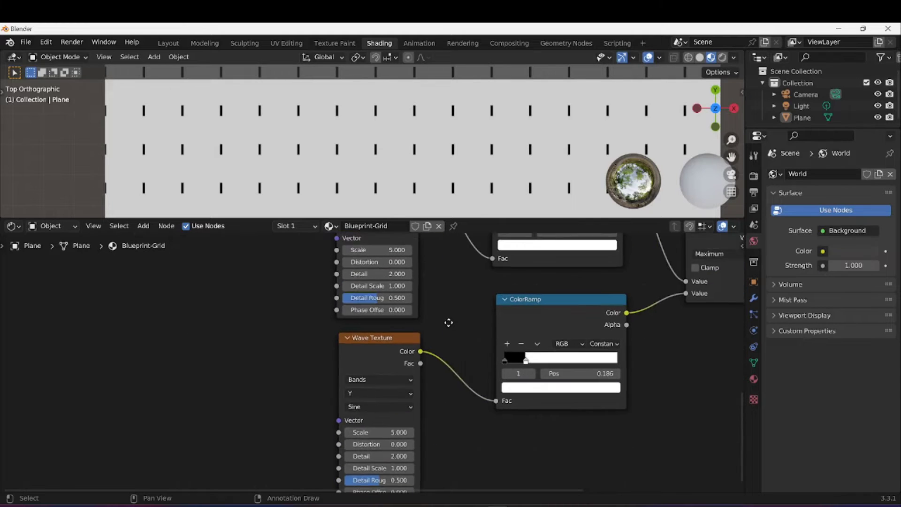
- Set the bands direction of the lower Wave Texture in the duplicated group to X
left_click(368, 392)
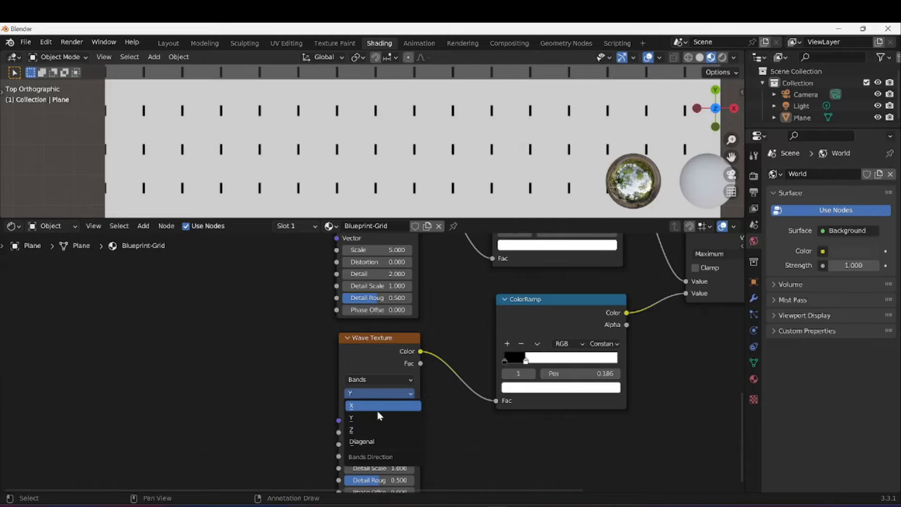
left_click(377, 408)
- Move the Texture Coordinate and Mapping nodes down, midway beside the original and duplicated Wave Texture groups
scroll(266, 328, "down", 2)
scroll(265, 332, "down", 3)
middle_click_drag(266, 333, 344, 424)
scroll(332, 383, "down", 1)
middle_click_drag(330, 334, 344, 419)
left_click_drag(264, 279, 390, 334)
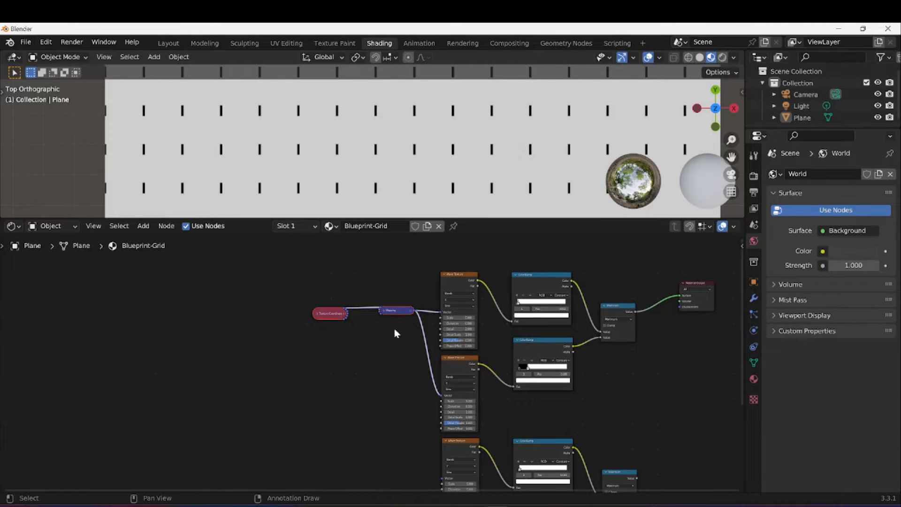
key("g")
left_click(375, 457)
- Connect the Mapping node's output to the Vector inputs of both duplicated Wave Textures
middle_click_drag(424, 418, 434, 299)
scroll(430, 324, "up", 3)
left_click(415, 375)
scroll(386, 351, "up", 3)
middle_click_drag(417, 407, 356, 367)
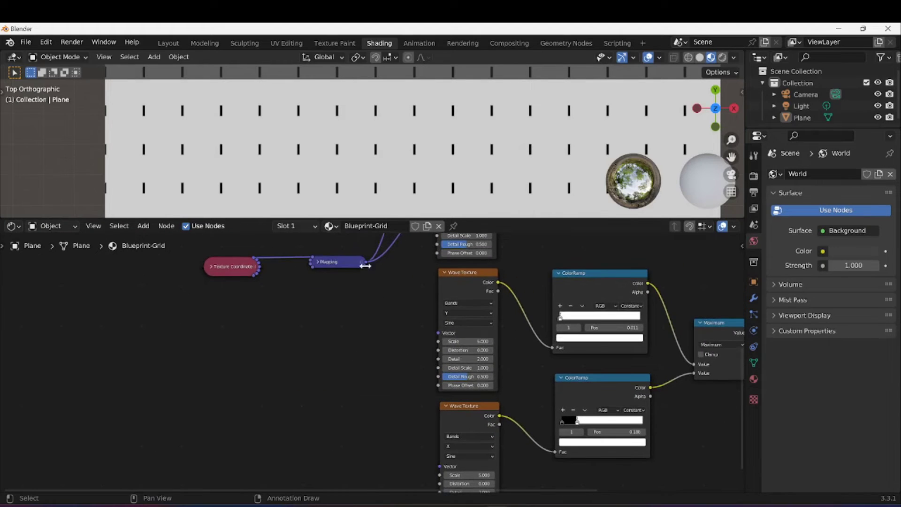
left_click_drag(367, 262, 384, 295)
left_click_drag(435, 335, 437, 333)
scroll(365, 345, "down", 1)
left_click_drag(365, 263, 431, 400)
scroll(472, 396, "down", 3)
scroll(489, 382, "up", 2)
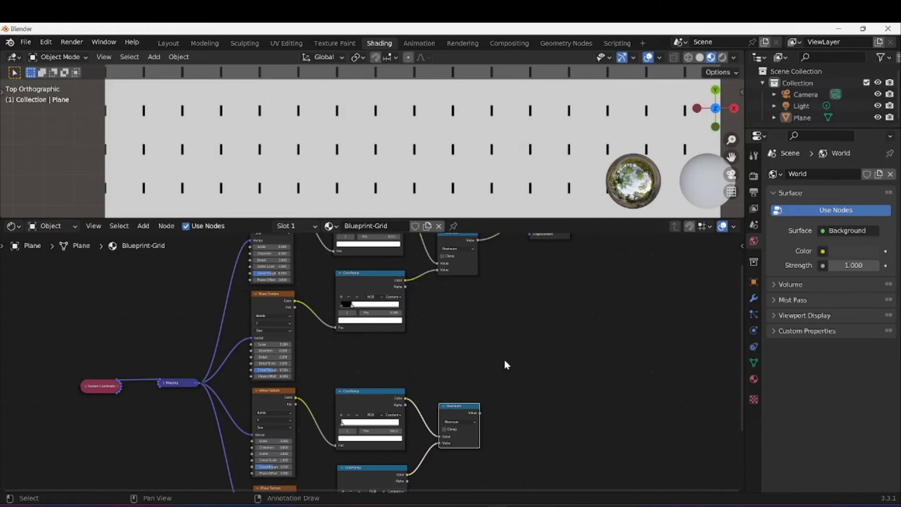
- Reposition the Material Output node and preview the duplicated group's Maximum node through it on the plane
middle_click_drag(503, 362, 482, 383)
middle_click_drag(550, 312, 550, 355)
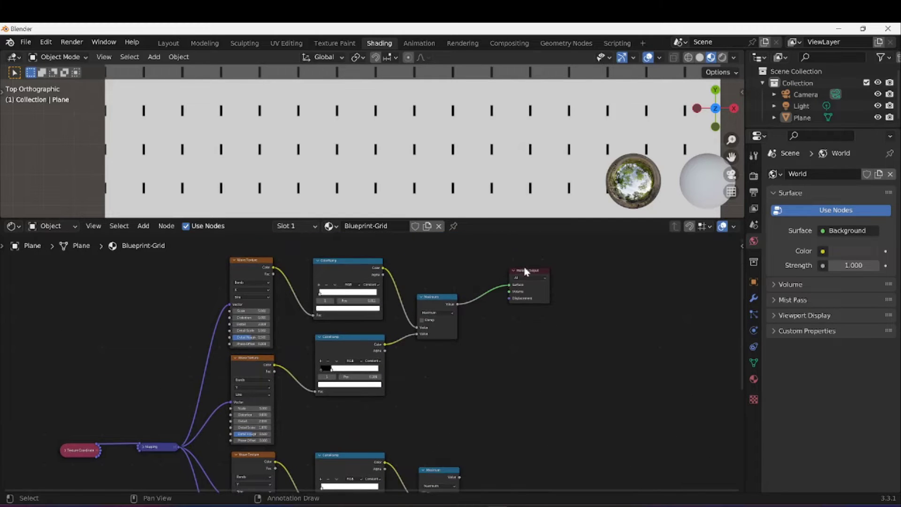
left_click_drag(545, 277, 503, 324)
middle_click_drag(491, 344, 501, 289)
left_click(441, 422, "ctrl+shift")
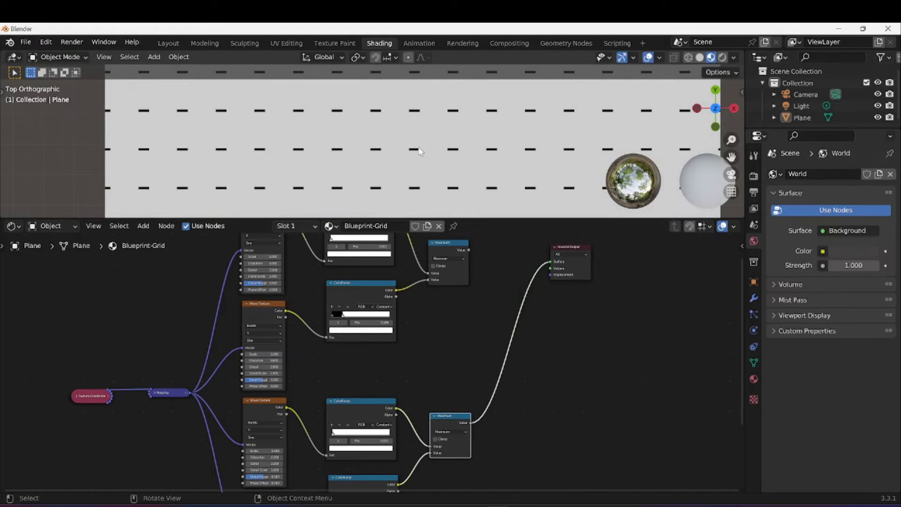
scroll(419, 150, "down", 2)
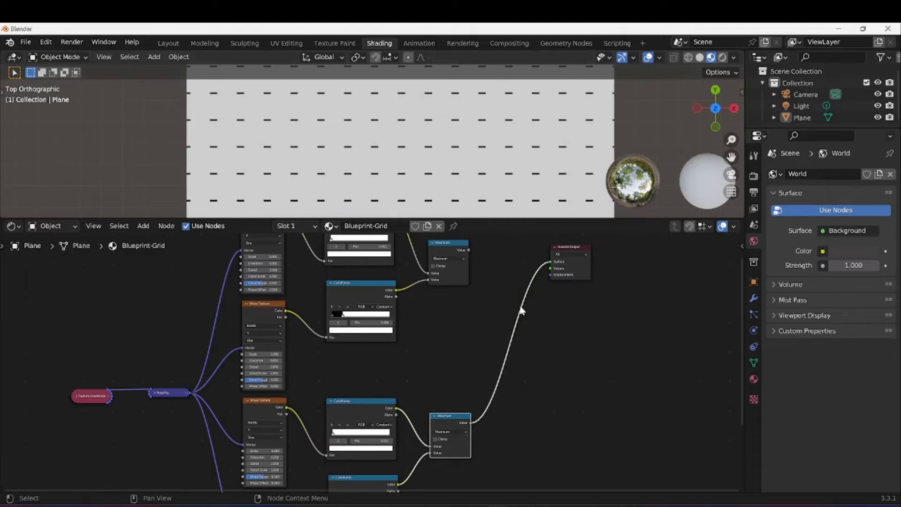
- Disconnect the Material Output's Surface input and add a Math node to the right of the two Maximum nodes
left_click_drag(551, 262, 486, 305)
key("shift+a")
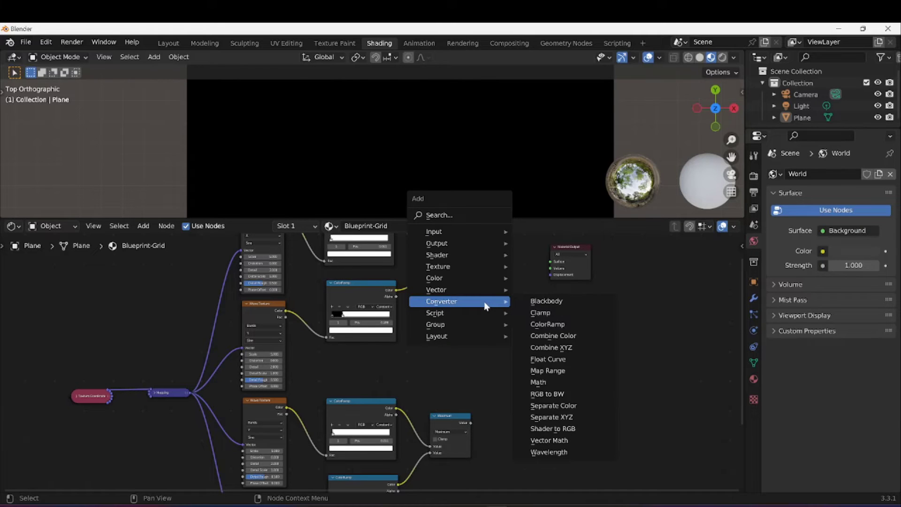
left_click(544, 382)
left_click(502, 333)
- Connect both Maximum outputs to the new Math node's two Value inputs and send its result to the Material Output
left_click_drag(469, 250, 487, 294)
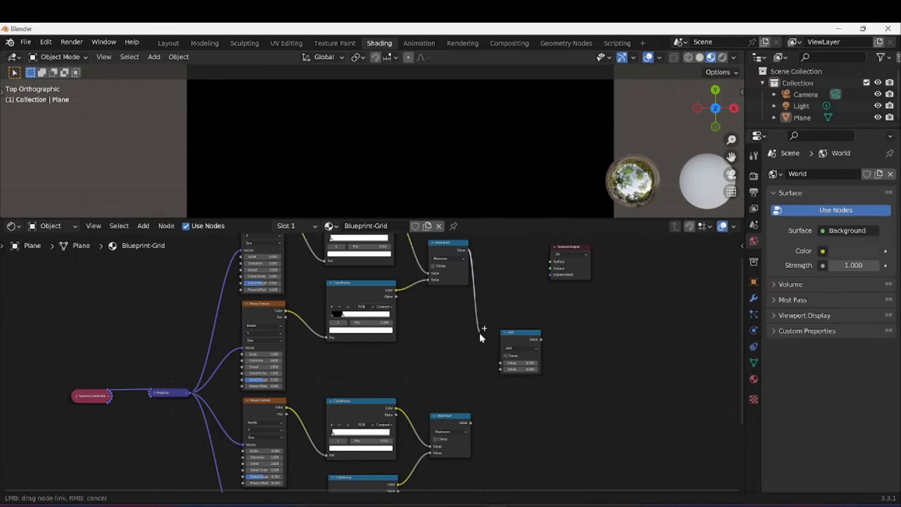
left_click_drag(479, 341, 500, 362)
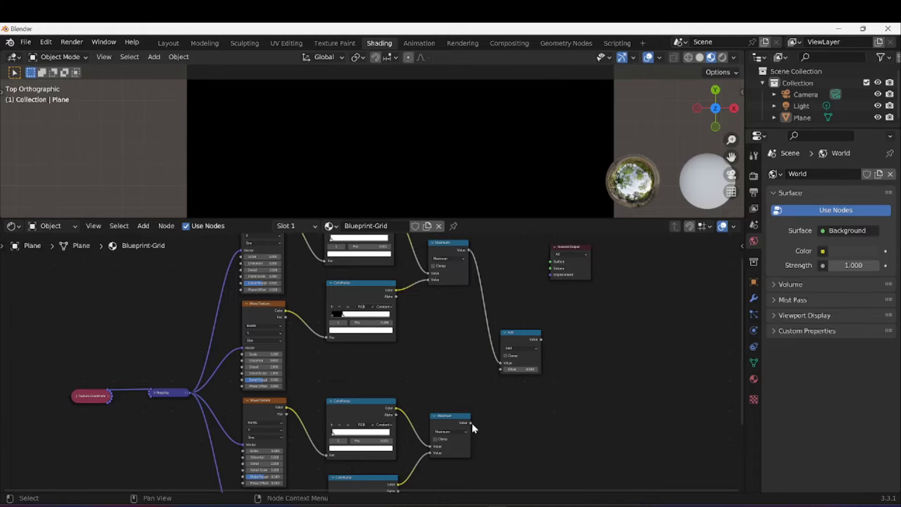
left_click_drag(470, 423, 498, 370)
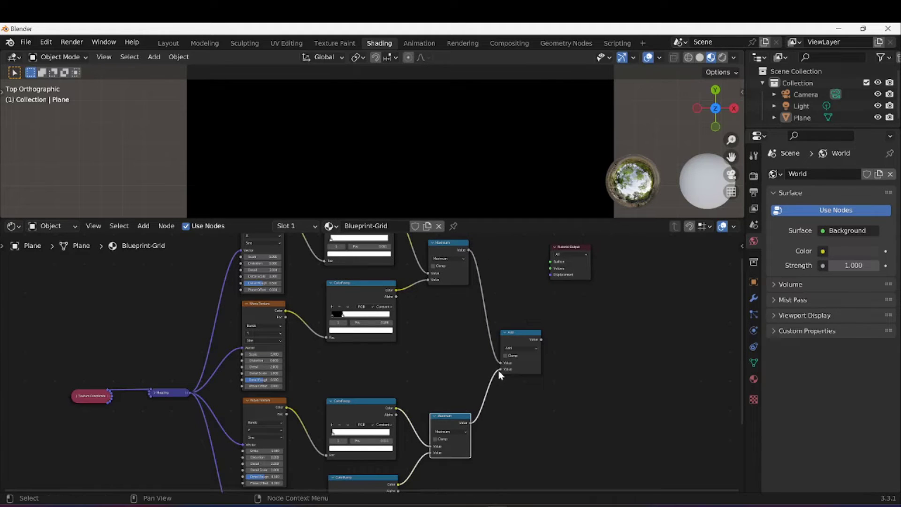
left_click(518, 335, "ctrl+shift")
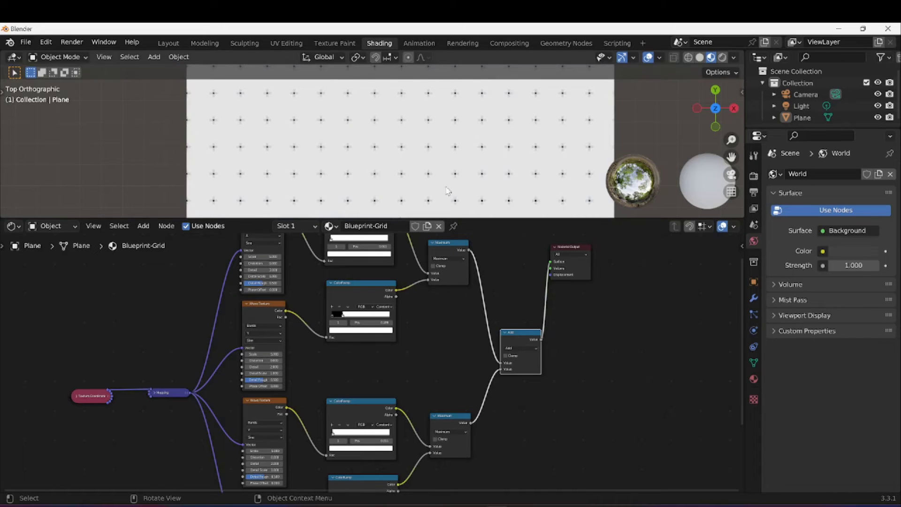
- Set the operation of the Math node combining both Maximum nodes to Multiply
scroll(418, 170, "up", 5)
scroll(415, 169, "up", 3)
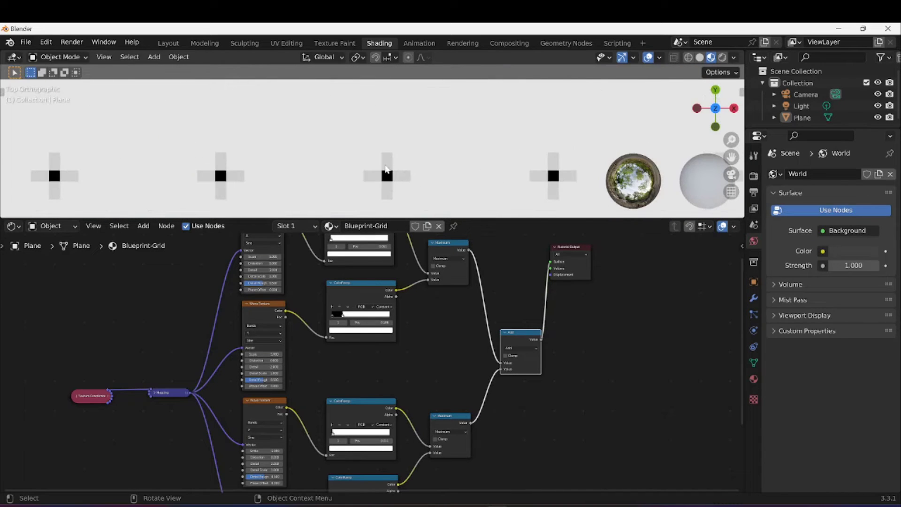
scroll(452, 328, "down", 3)
middle_click_drag(444, 333, 419, 362)
scroll(438, 375, "up", 4)
scroll(452, 376, "up", 2)
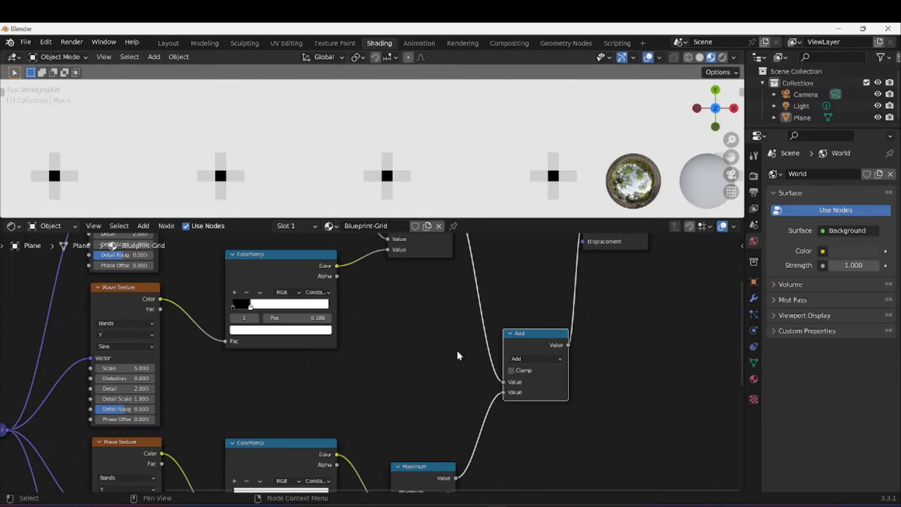
left_click(554, 359)
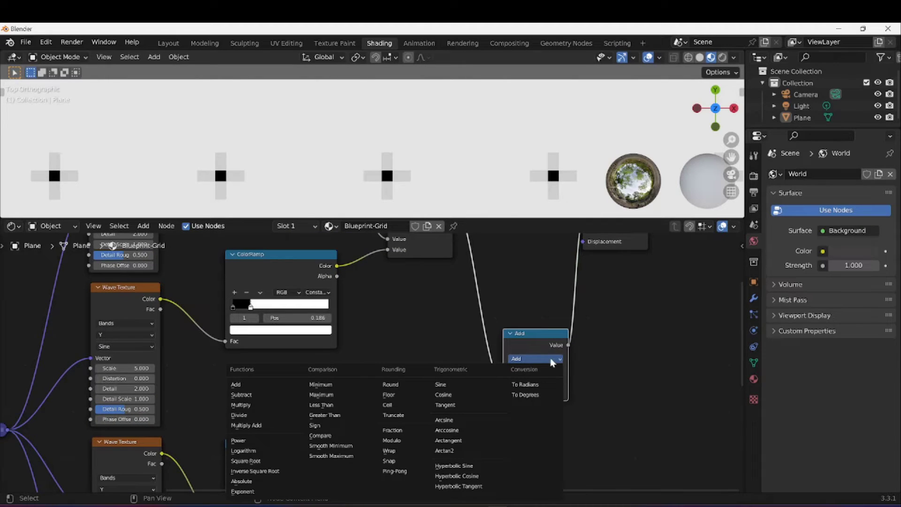
left_click(284, 405)
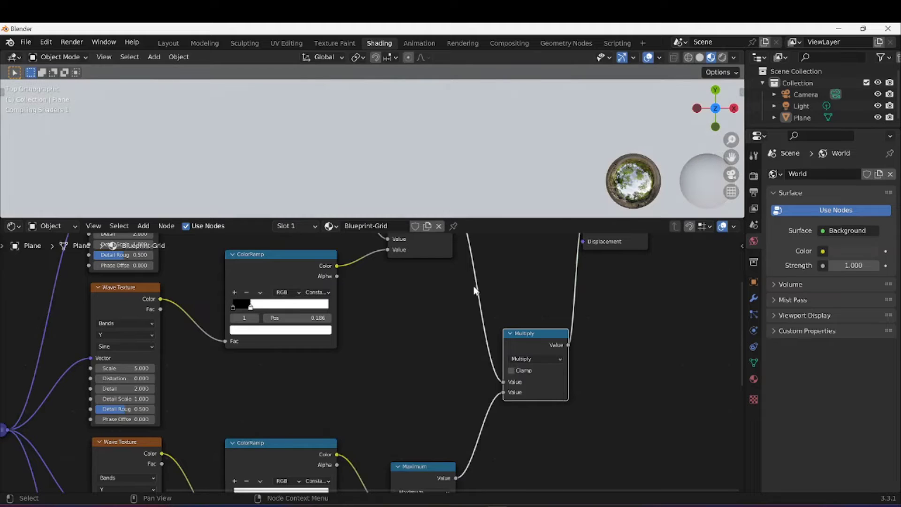
- Examine the cross pattern over the whole plane from the top view in an enlarged 3D viewport
scroll(423, 132, "down", 4)
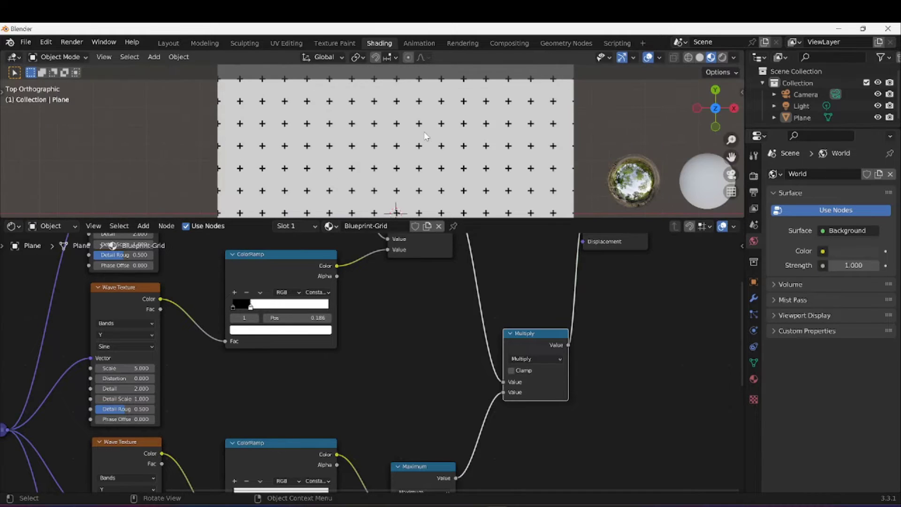
middle_click_drag(424, 131, 422, 159)
key("KP_7")
left_click_drag(541, 219, 542, 261)
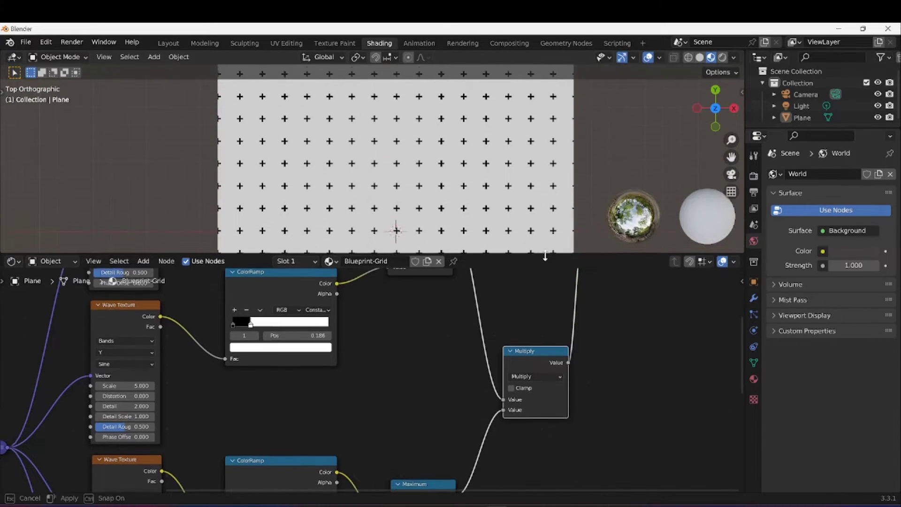
middle_click_drag(540, 220, 456, 173)
key("KP_7")
scroll(498, 183, "down", 6)
scroll(453, 198, "up", 3)
scroll(512, 333, "down", 3)
scroll(509, 340, "down", 2)
- Shrink the 3D viewport to give the node editor more height, keeping the whole node tree in view
left_click_drag(533, 261, 537, 188)
scroll(519, 250, "down", 2)
middle_click_drag(524, 284, 521, 312)
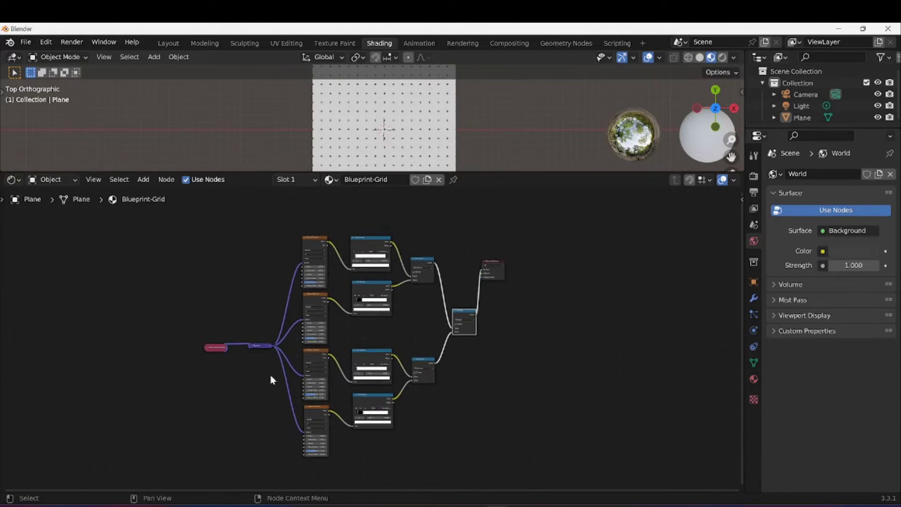
left_click_drag(542, 173, 541, 147)
scroll(531, 266, "up", 3)
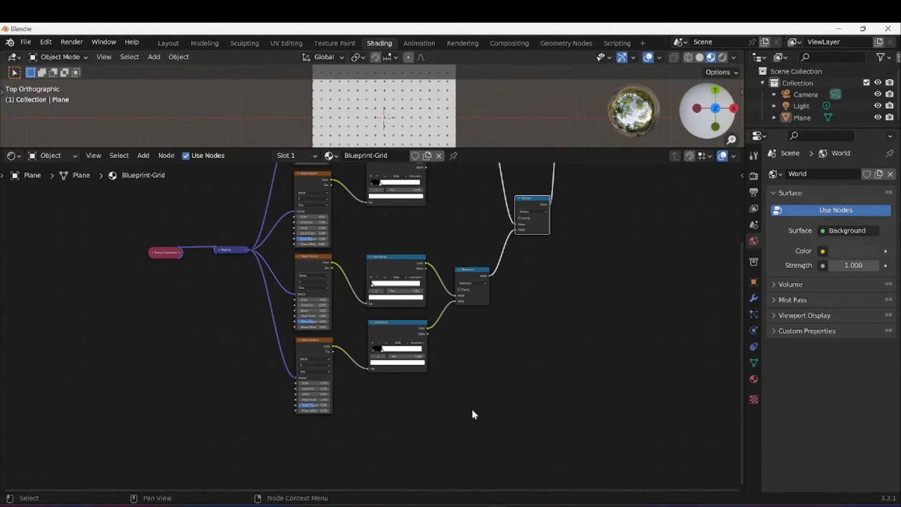
scroll(203, 339, "down", 1)
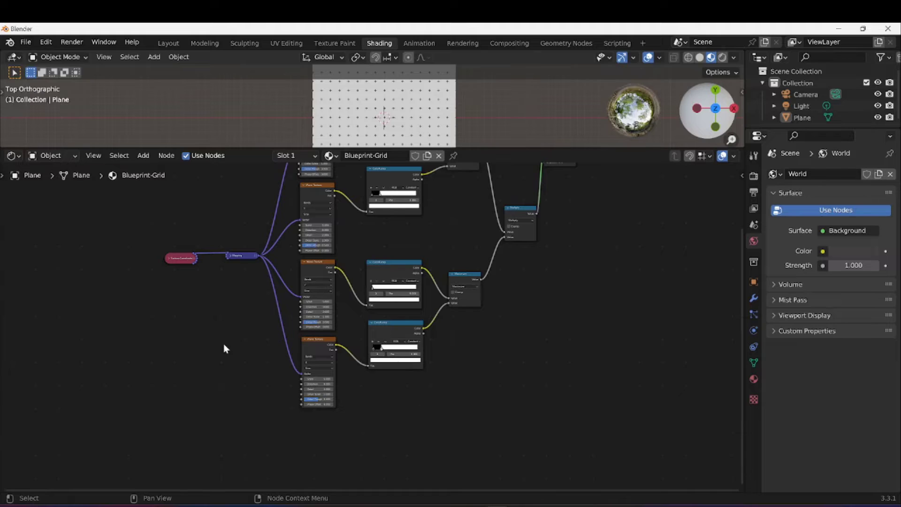
left_click(317, 271)
scroll(383, 380, "down", 2, "shift")
left_click(308, 328, "shift")
left_click(376, 246, "shift")
left_click(376, 308, "shift")
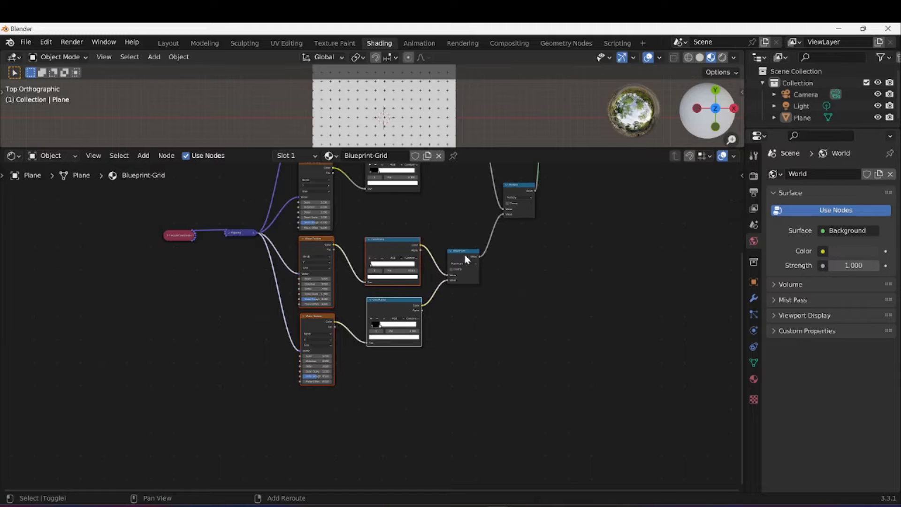
left_click(487, 301)
- Duplicate the two lowest Wave Texture nodes together and place the copies directly below them
left_click(320, 277)
left_click(331, 351, "shift")
middle_click_drag(339, 300, 339, 274)
key("shift+d")
key("y")
left_click(337, 383)
key("shift+d")
left_click(341, 421)
- Connect the Mapping node's output to the Vector input of the upper new Wave Texture
scroll(248, 374, "down", 1)
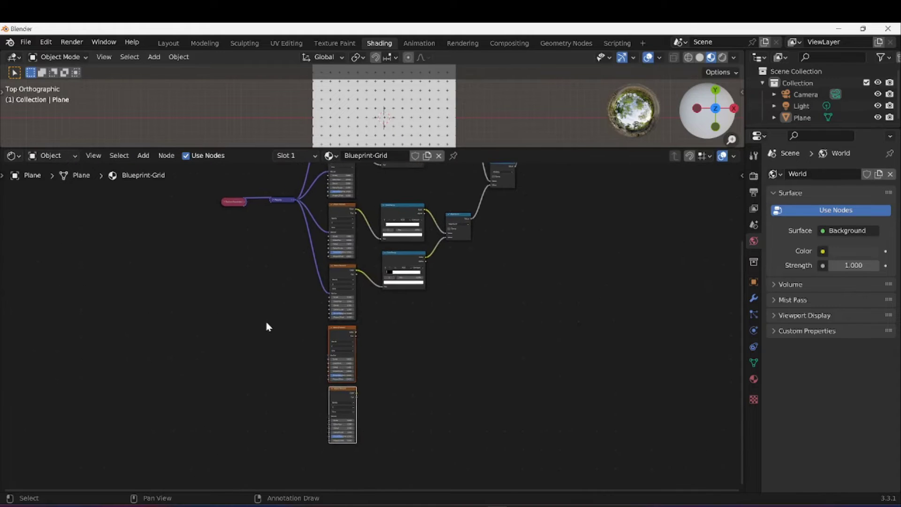
scroll(267, 321, "up", 2)
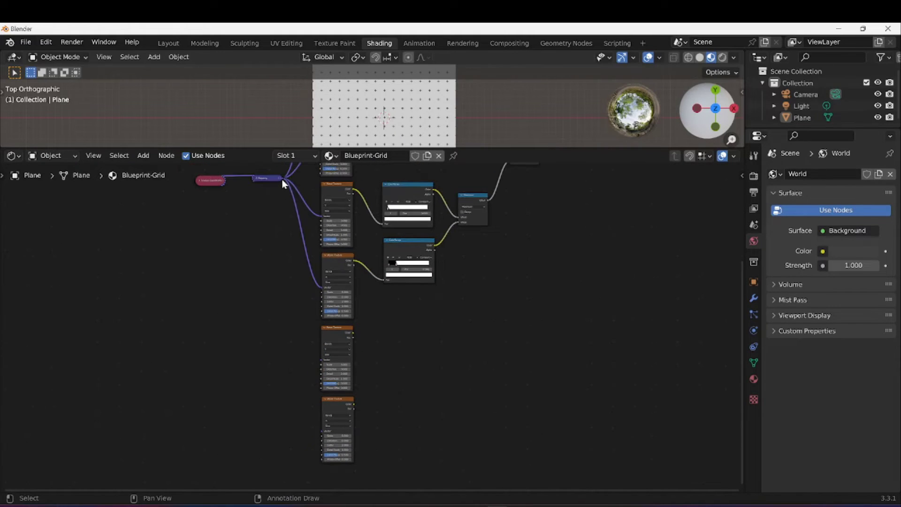
left_click_drag(282, 179, 320, 361)
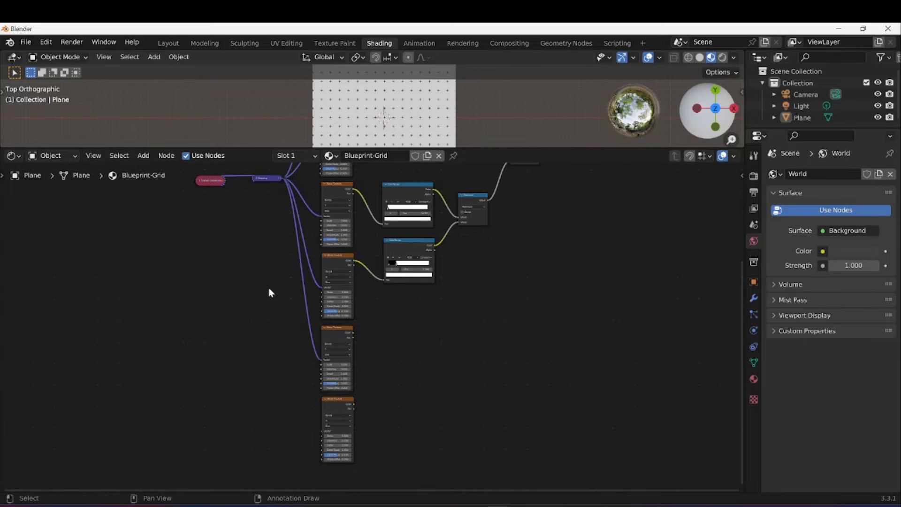
- Move the Texture Coordinate and Mapping nodes down beside the new pair of Wave Textures
left_click(259, 178, "shift")
key("g")
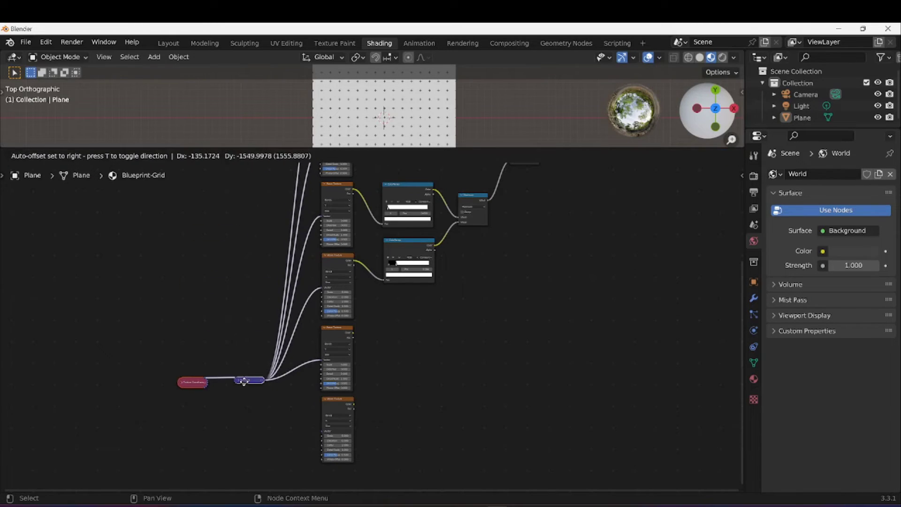
left_click(256, 326)
- Connect the Mapping node's output to the Vector input of the lowest Wave Texture
scroll(296, 322, "up", 2)
scroll(255, 305, "up", 2)
left_click_drag(208, 268, 315, 363)
- Preview the upper new Wave Texture on the plane through the Material Output
scroll(446, 316, "down", 2)
middle_click_drag(441, 263, 432, 324)
scroll(323, 354, "up", 2)
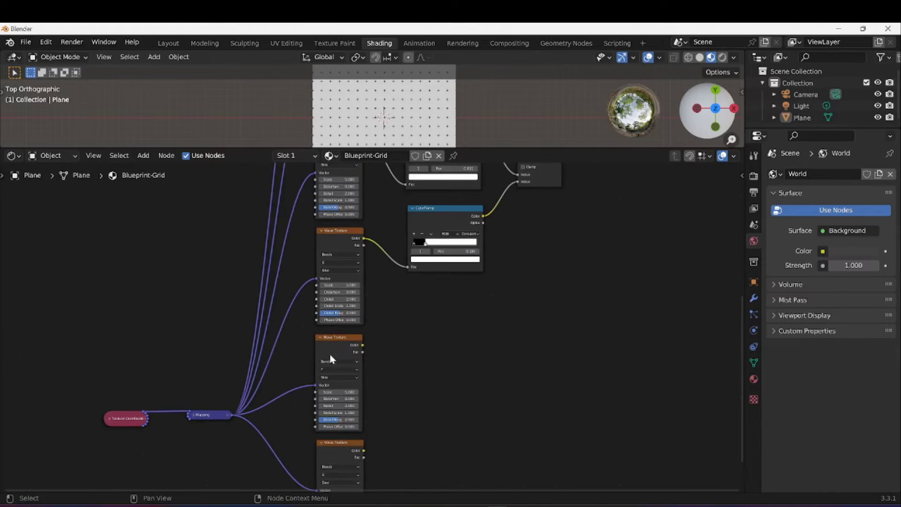
left_click(335, 342)
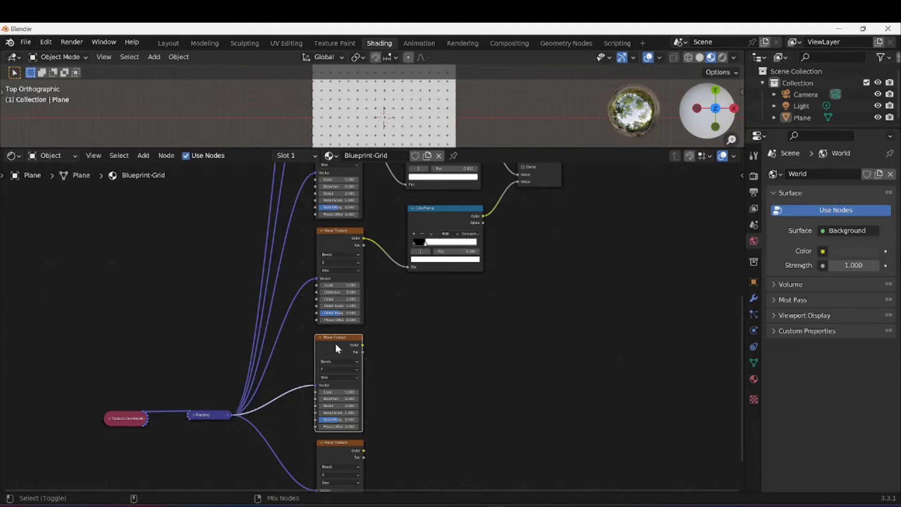
left_click(335, 343, "ctrl+shift")
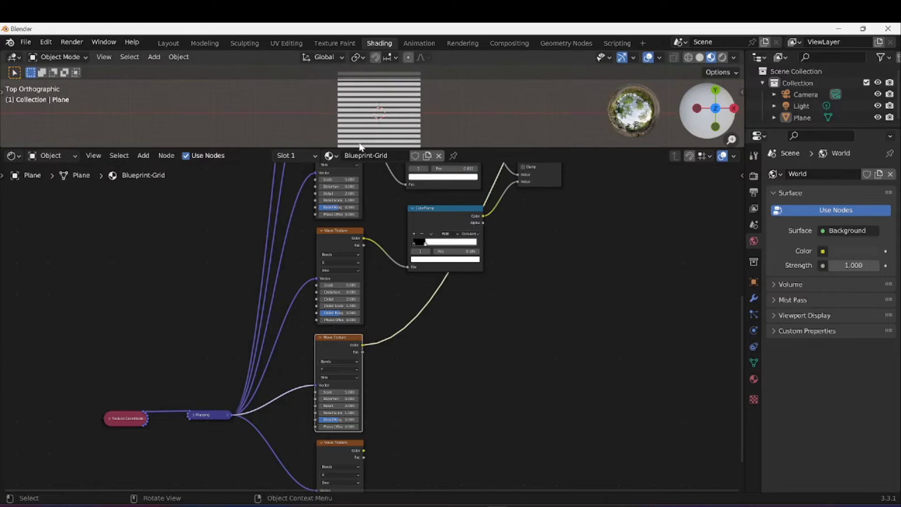
- Add a ColorRamp and insert it into the link between the previewed Wave Texture and the Material Output
scroll(487, 326, "up", 1, "shift")
key("shift+a")
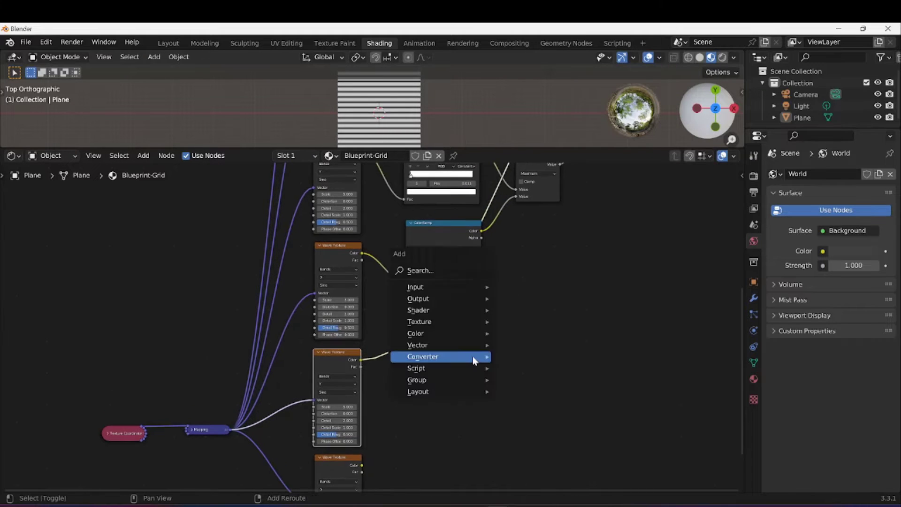
mouse_move(472, 356)
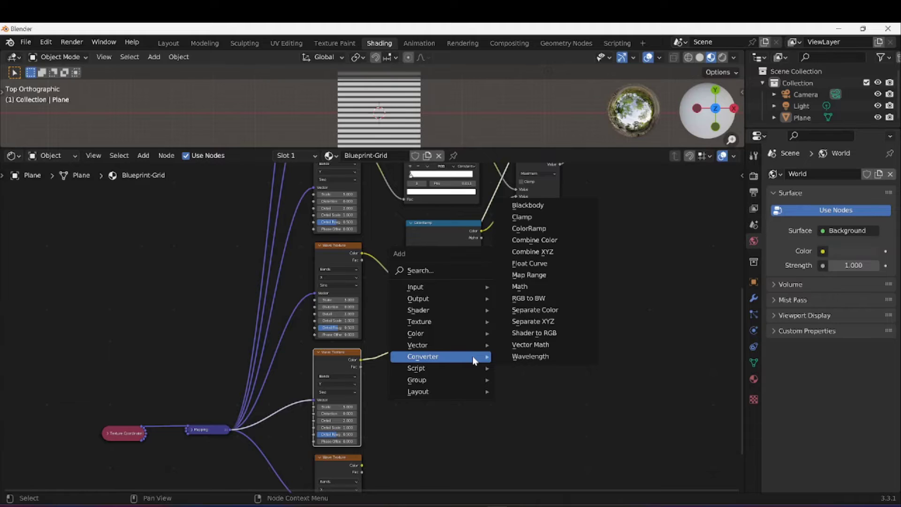
left_click(556, 229)
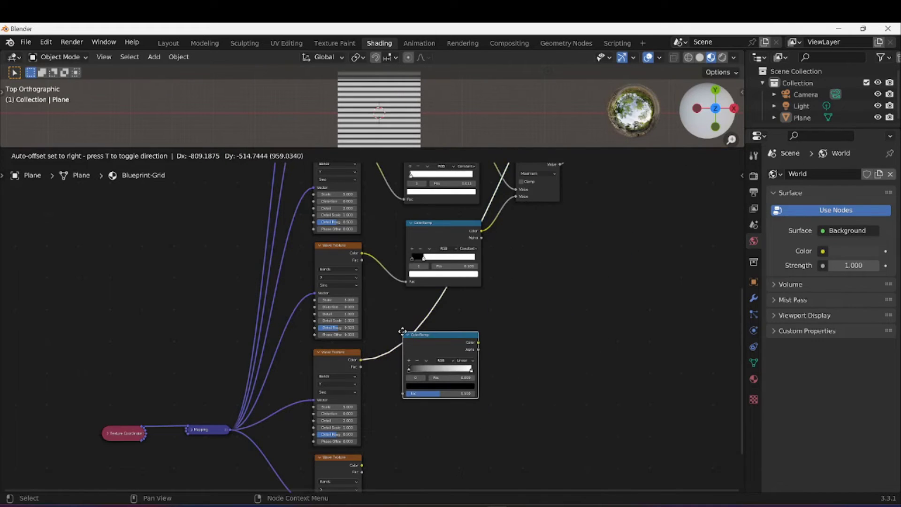
left_click(403, 331)
- Set the new ColorRamp's interpolation to Constant and move its white stop to about position 0.294
scroll(486, 406, "up", 3)
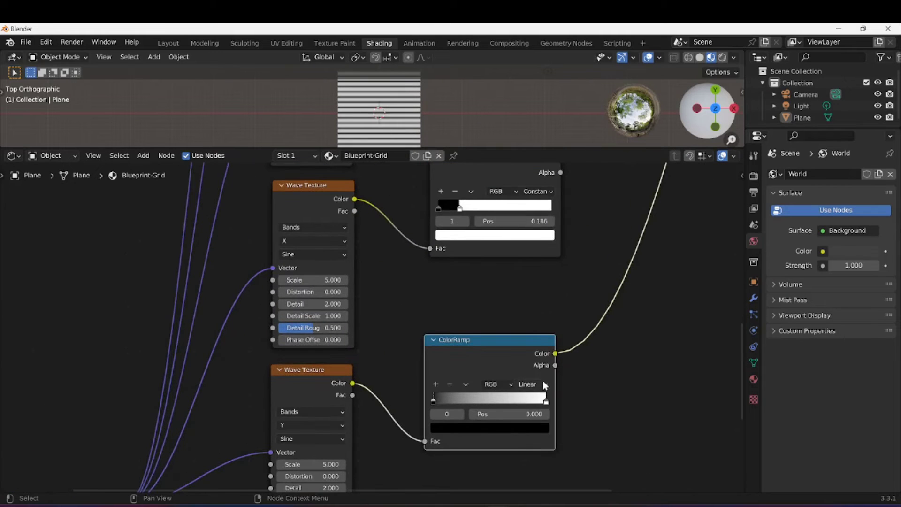
left_click(530, 384)
left_click(553, 445)
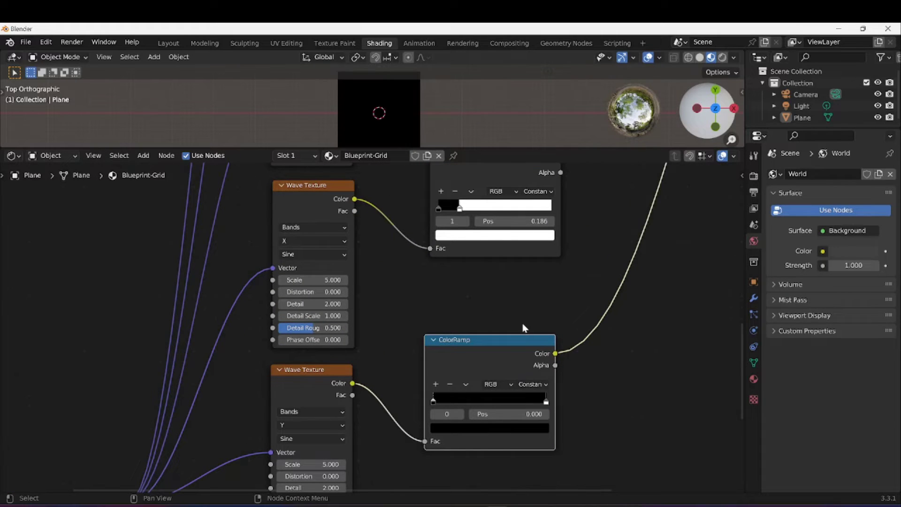
left_click_drag(546, 400, 466, 401)
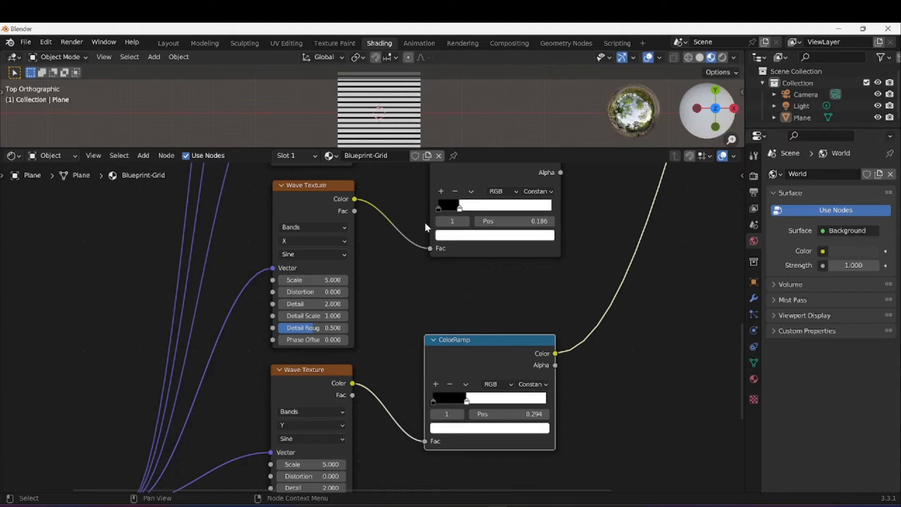
- Enlarge the 3D viewport and move the selected ColorRamp's white stop to about position 0.019
left_click_drag(432, 146, 436, 259)
left_click_drag(467, 454, 436, 460)
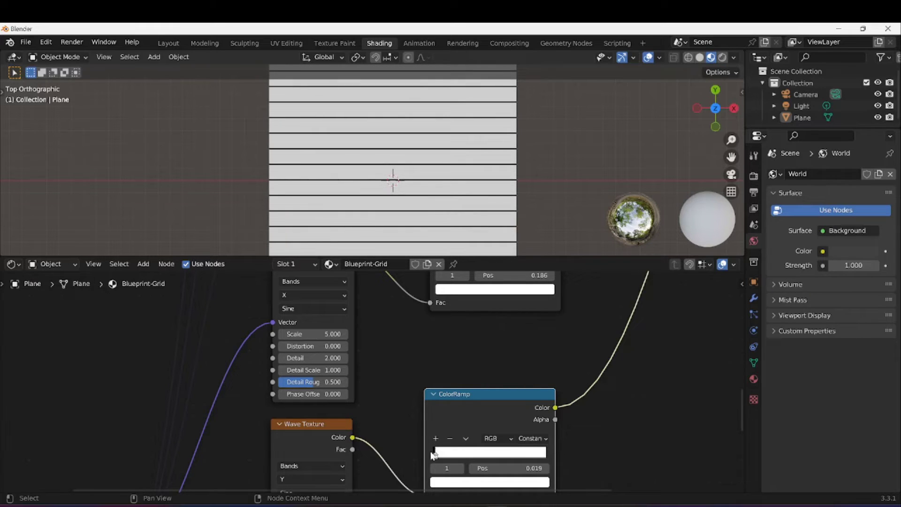
- Duplicate the ColorRamp beside the lowest Wave Texture and connect that texture's Color output to the copy's Fac input
scroll(422, 424, "down", 3)
scroll(430, 427, "down", 2)
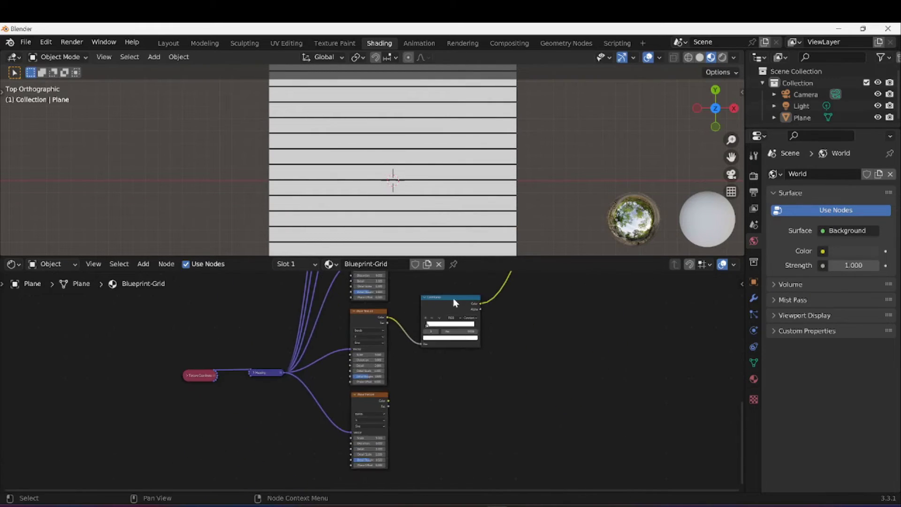
left_click_drag(452, 298, 443, 397)
scroll(422, 413, "up", 5)
middle_click_drag(417, 340, 419, 392)
left_click_drag(397, 406, 457, 461)
- Set the bands direction of the second-lowest Wave Texture to X and of the lowest one to Y
scroll(407, 369, "down", 2)
middle_click_drag(407, 369, 429, 386)
scroll(422, 380, "up", 1)
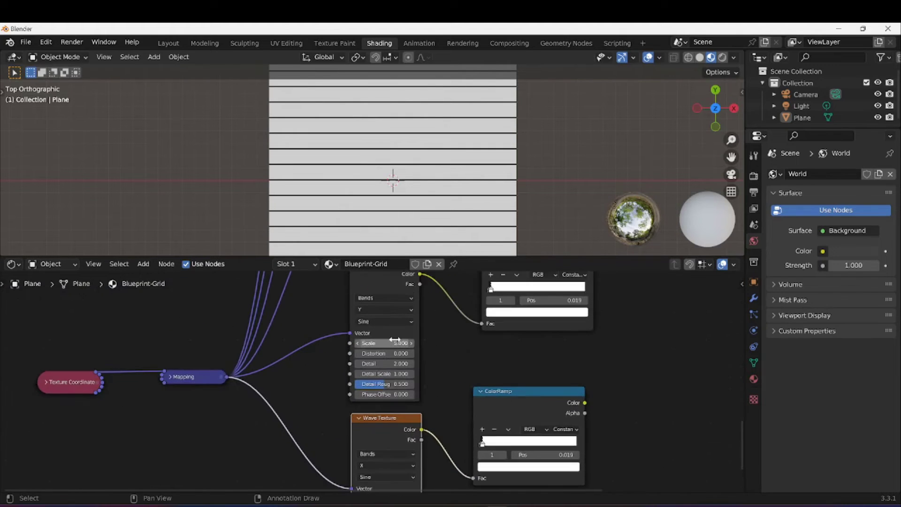
left_click(403, 309)
left_click(399, 329)
middle_click_drag(429, 392, 444, 357)
left_click(407, 308)
left_click(402, 318)
left_click(405, 441)
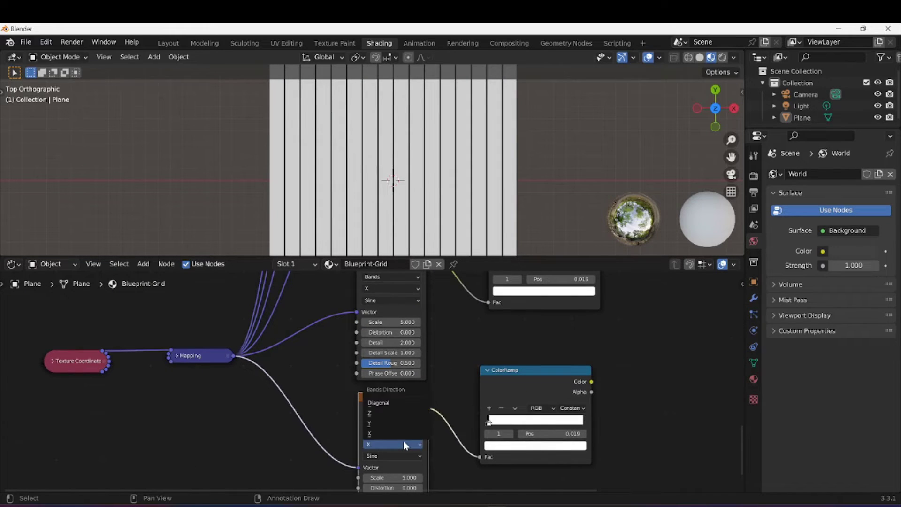
left_click(400, 427)
scroll(399, 424, "down", 2)
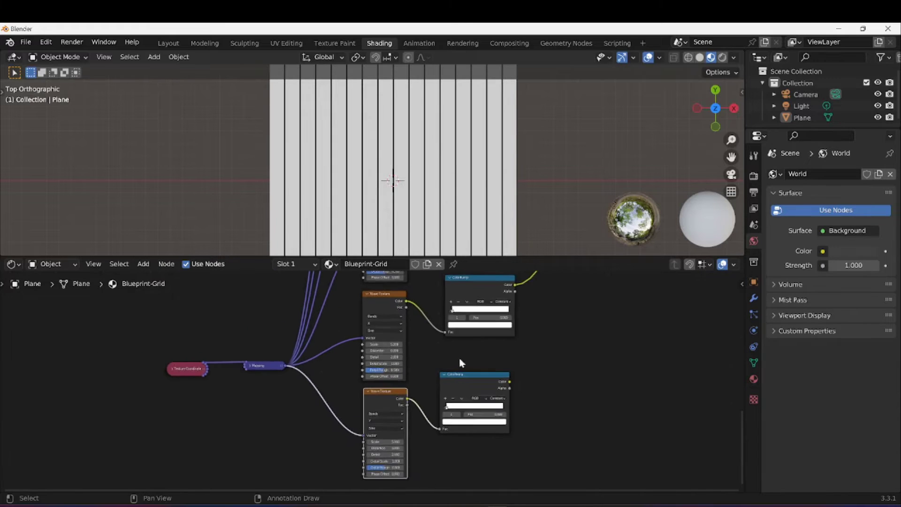
- Preview the lowest ColorRamp on the plane and nudge its node into line with the ColorRamp above
middle_click_drag(472, 350, 424, 400)
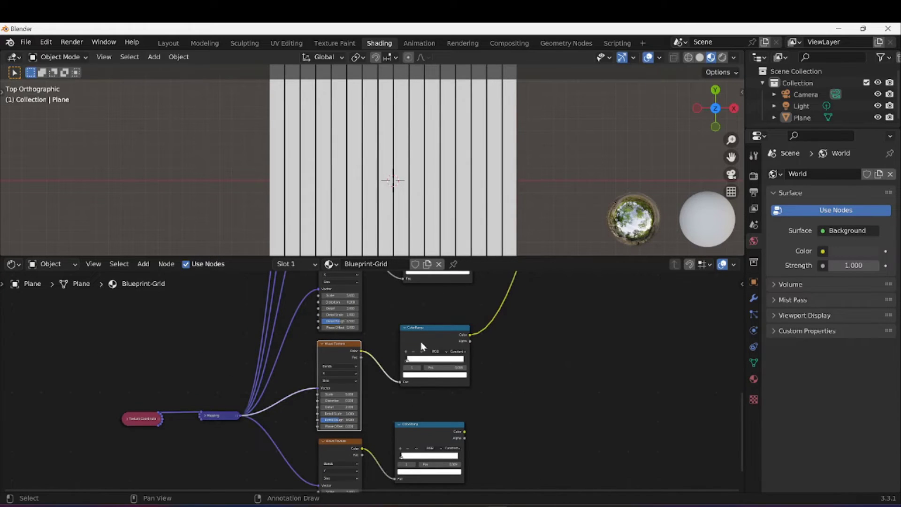
left_click(429, 440, "ctrl+shift")
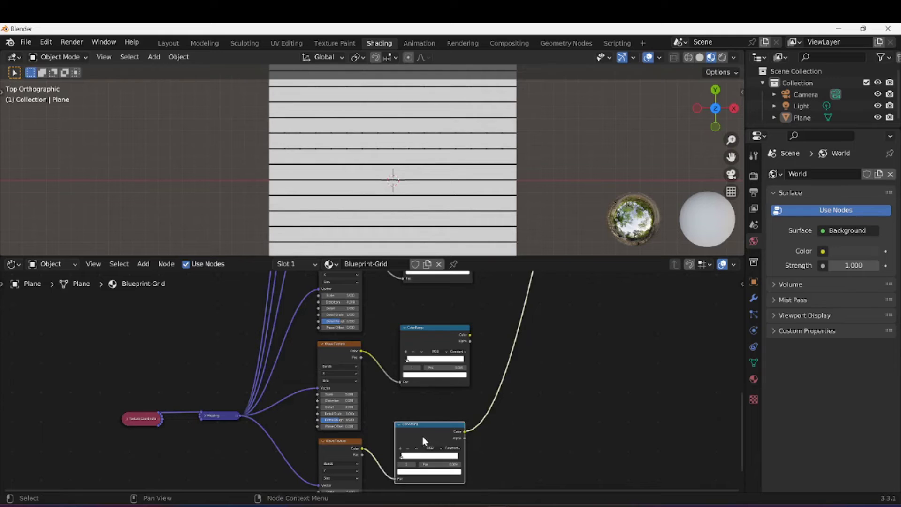
scroll(469, 418, "down", 2)
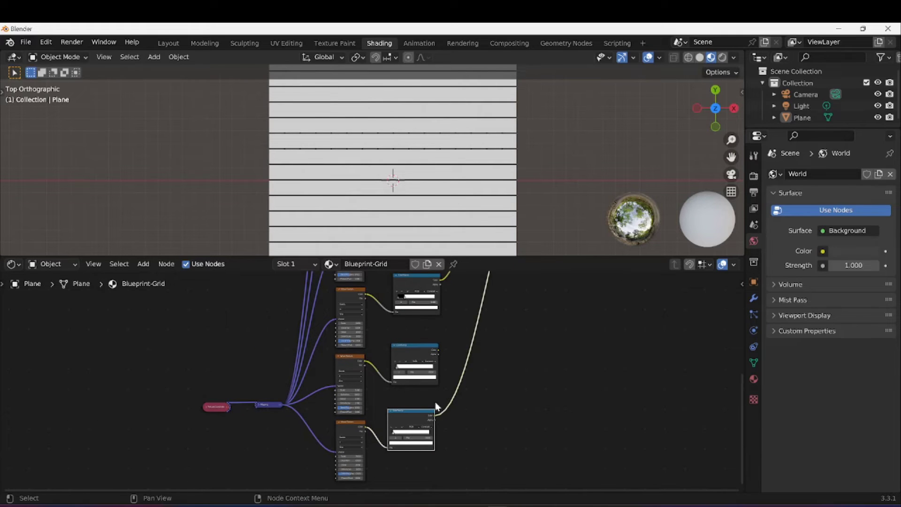
left_click_drag(422, 413, 428, 403)
- Disconnect the lowest ColorRamp from the Material Output's Surface input
middle_click_drag(512, 355, 506, 429)
scroll(502, 432, "up", 2)
middle_click_drag(502, 390, 475, 417)
scroll(489, 326, "down", 3)
scroll(475, 417, "up", 2)
middle_click_drag(520, 344, 497, 432)
left_click_drag(489, 346, 508, 458)
middle_click_drag(508, 458, 535, 315)
scroll(493, 389, "up", 3)
scroll(483, 311, "down", 2)
scroll(465, 338, "up", 3)
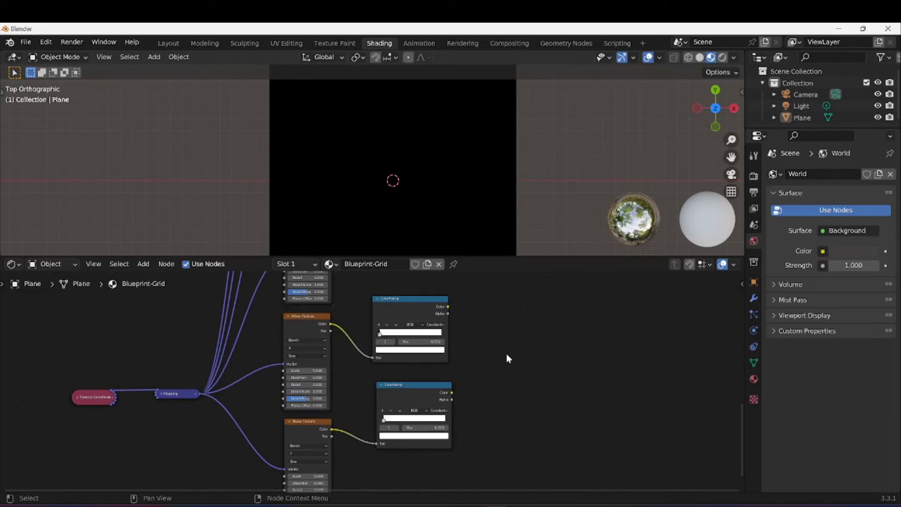
- Add a Math node next to the two lowest ColorRamps
key("shift+a")
mouse_move(481, 372)
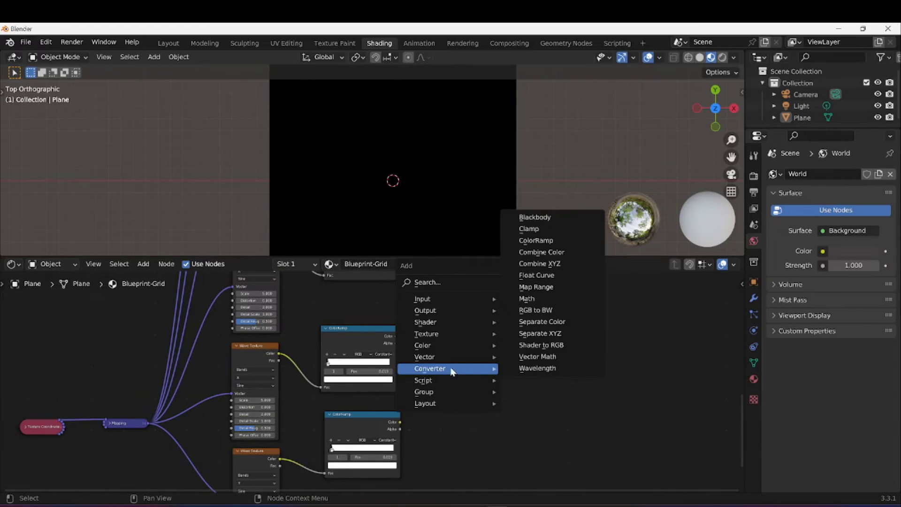
left_click(527, 299)
left_click(442, 364)
scroll(407, 380, "up", 2)
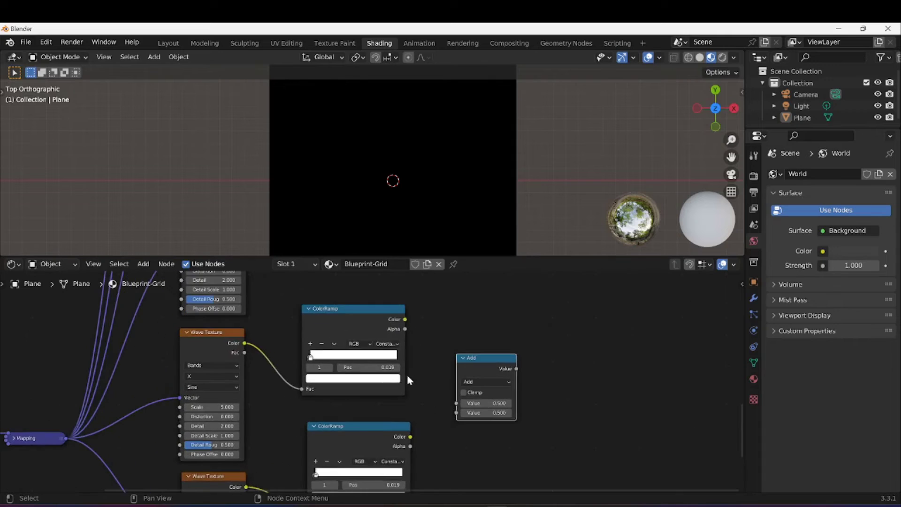
- Connect both lower ColorRamps' Color outputs to the Math node's two Value inputs and preview the result on the plane
middle_click_drag(408, 390, 407, 382)
left_click_drag(405, 312, 456, 394)
left_click_drag(410, 429, 416, 426)
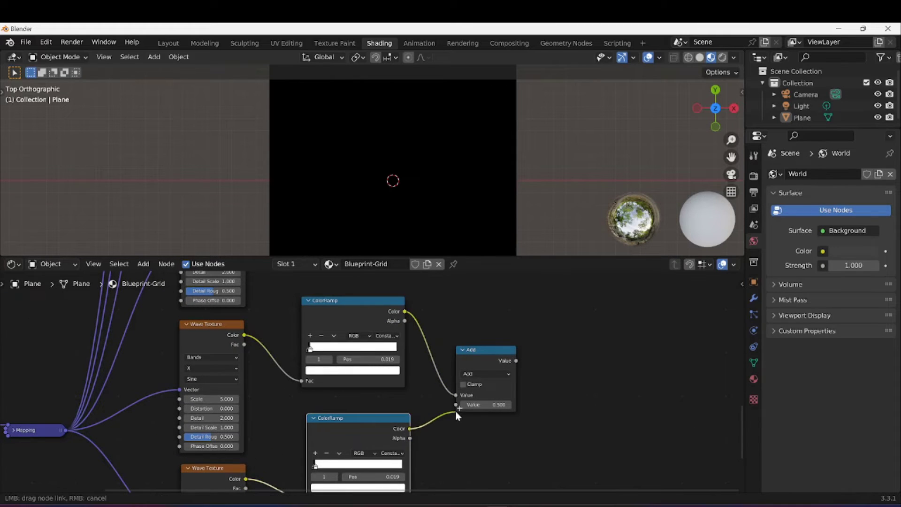
left_click_drag(459, 404, 458, 405)
left_click(486, 356, "ctrl+shift")
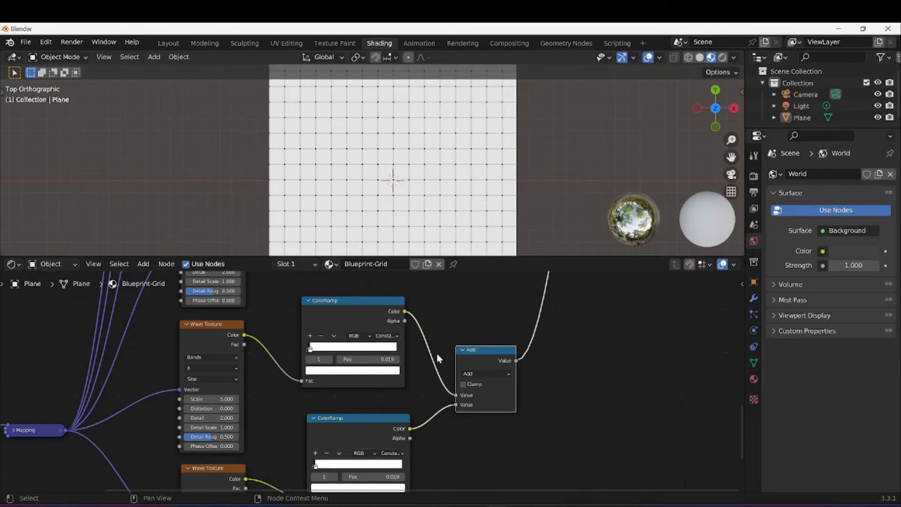
- Change the new Math node's operation to Multiply
scroll(428, 389, "up", 4)
middle_click_drag(450, 391, 417, 422)
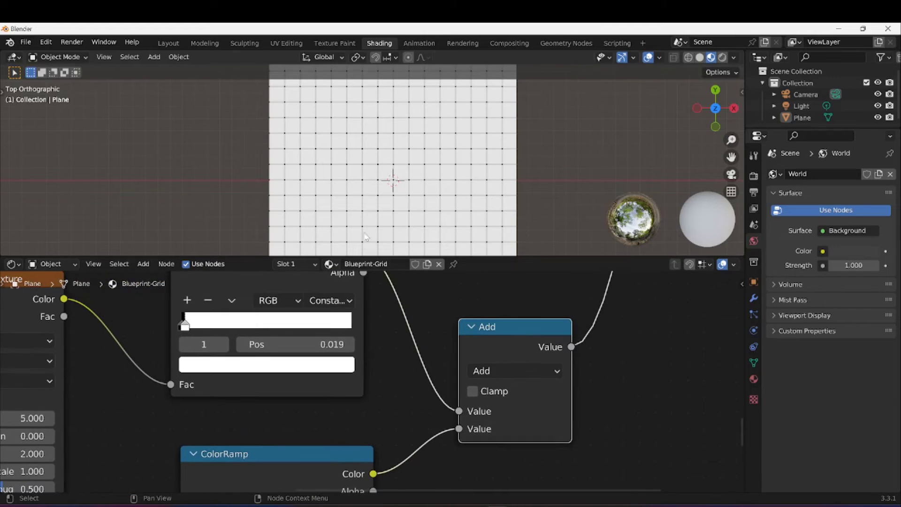
scroll(371, 385, "up", 2)
left_click(553, 368)
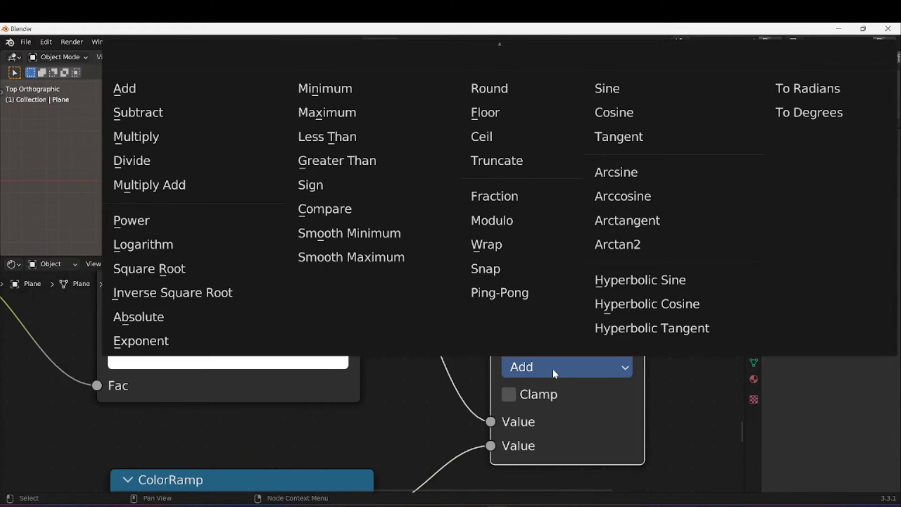
left_click(197, 141)
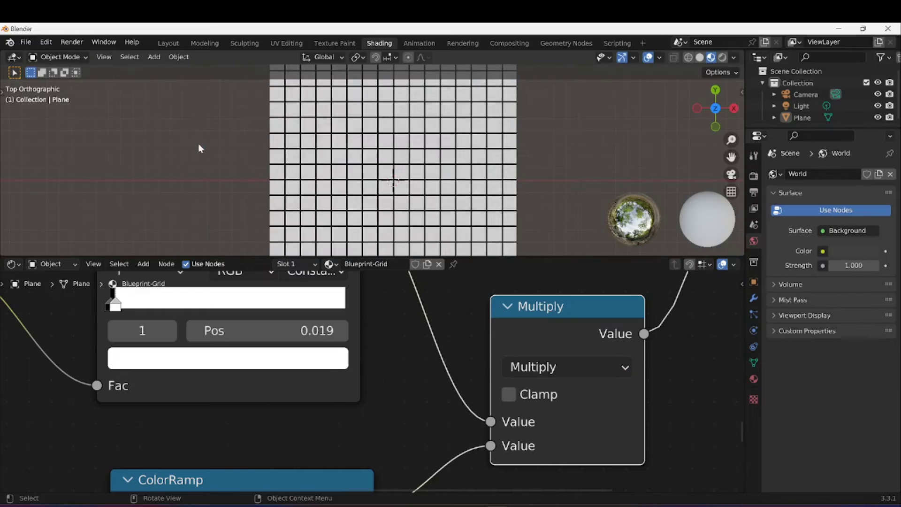
scroll(402, 194, "up", 3)
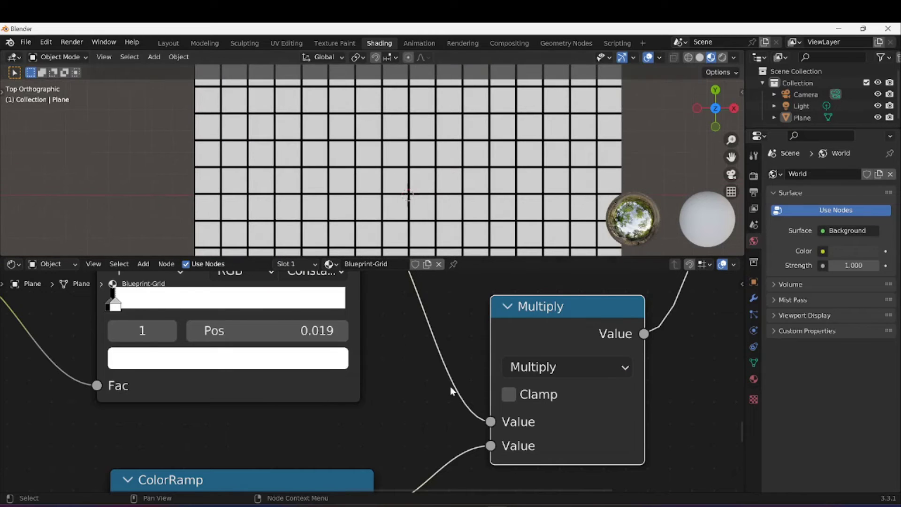
- Set the white stop of the upper ColorRamp feeding the new Multiply node to position 0.001
scroll(339, 398, "down", 1)
middle_click_drag(339, 398, 485, 418)
scroll(361, 376, "up", 2)
middle_click_drag(349, 367, 385, 402)
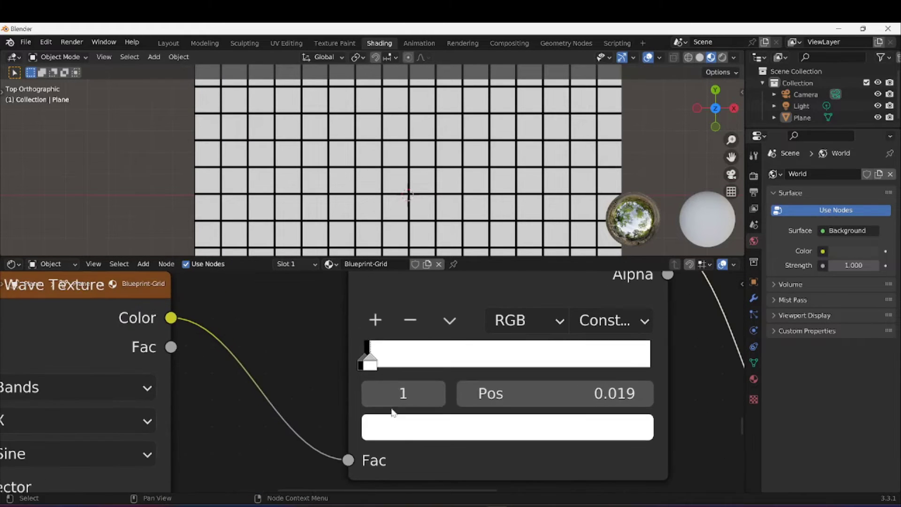
left_click(567, 400)
type("0.001")
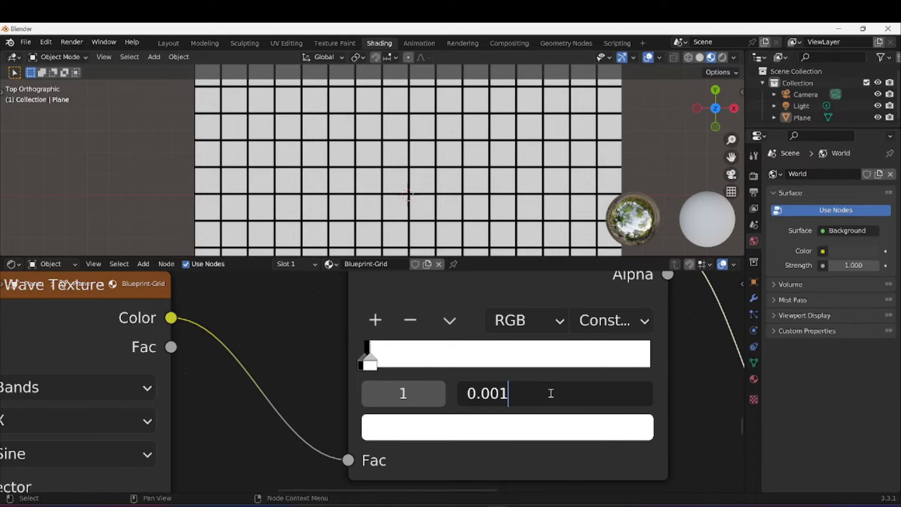
key("Return")
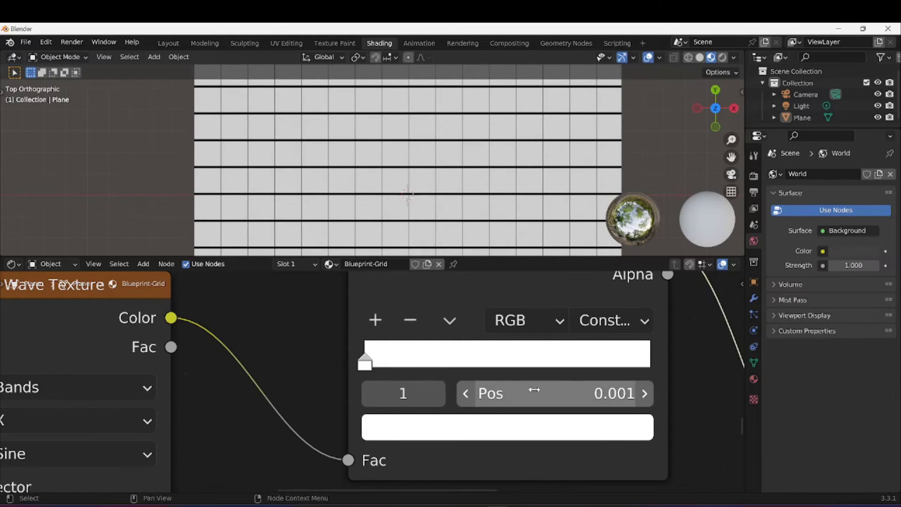
- Set the lowest ColorRamp's white stop to position 0.001
scroll(532, 390, "down", 4)
middle_click_drag(491, 437, 507, 353)
left_click(468, 458)
type("0.001")
key("Return")
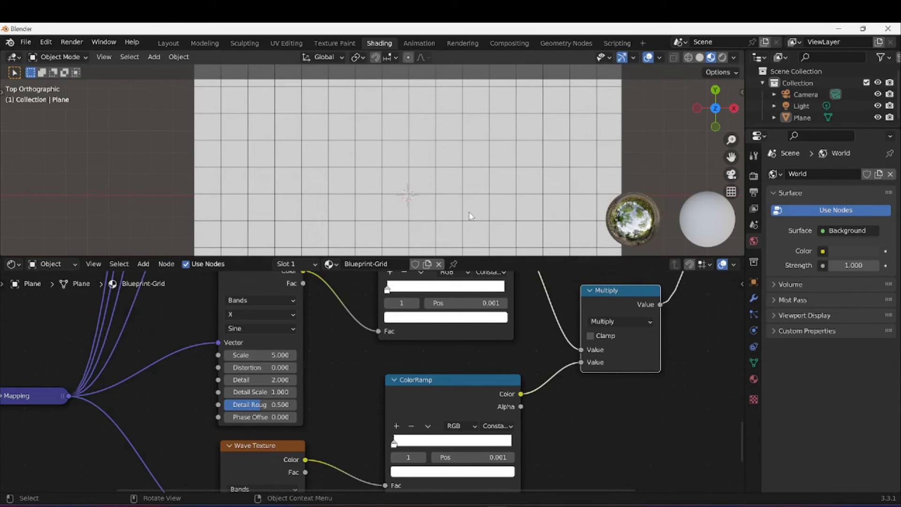
- Move the Material Output node farther from the crosses' Multiply node to make room for another node
scroll(470, 216, "down", 4)
scroll(540, 380, "down", 5)
scroll(506, 438, "up", 2)
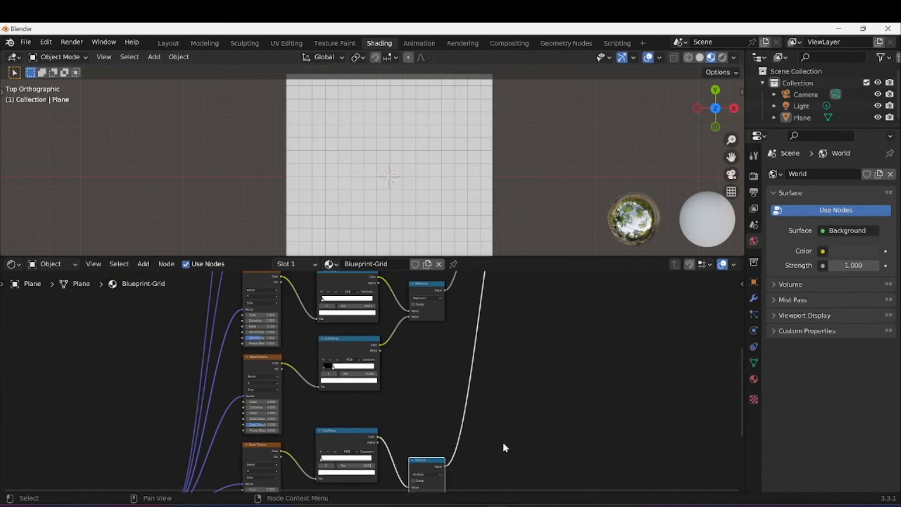
middle_click_drag(493, 313, 485, 416)
scroll(519, 335, "down", 1)
middle_click_drag(523, 314, 483, 400)
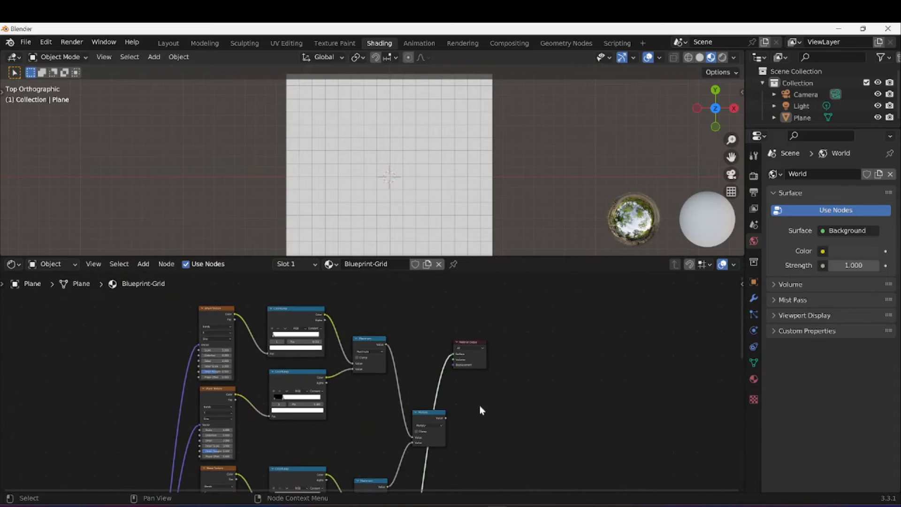
left_click_drag(472, 345, 653, 432)
middle_click_drag(513, 411, 494, 348)
scroll(501, 364, "up", 3)
scroll(499, 368, "down", 4)
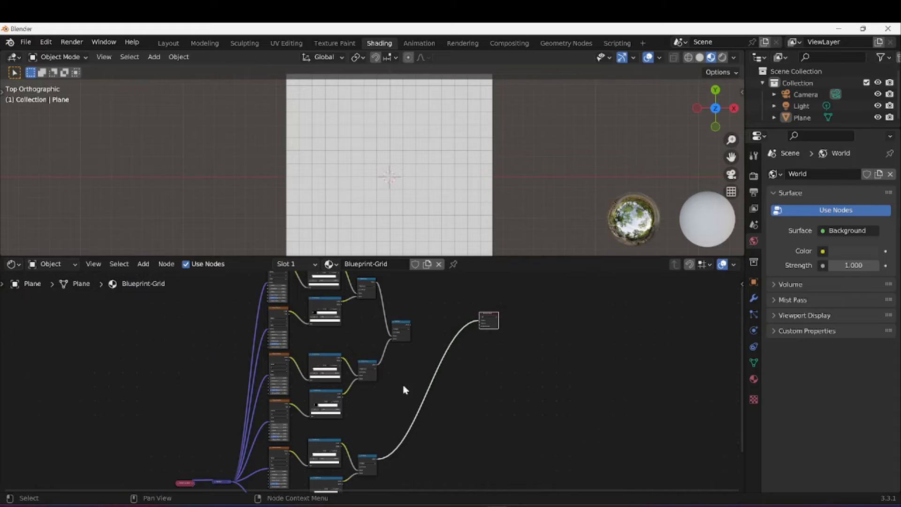
- Add a Math node between the crosses' Multiply node and the Material Output
middle_click_drag(376, 421, 377, 383)
scroll(397, 419, "up", 3, "shift")
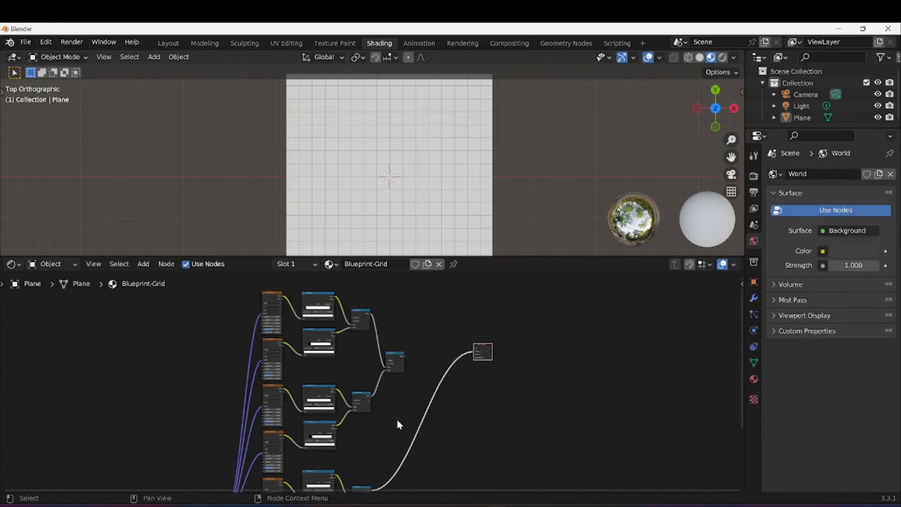
scroll(432, 394, "up", 2)
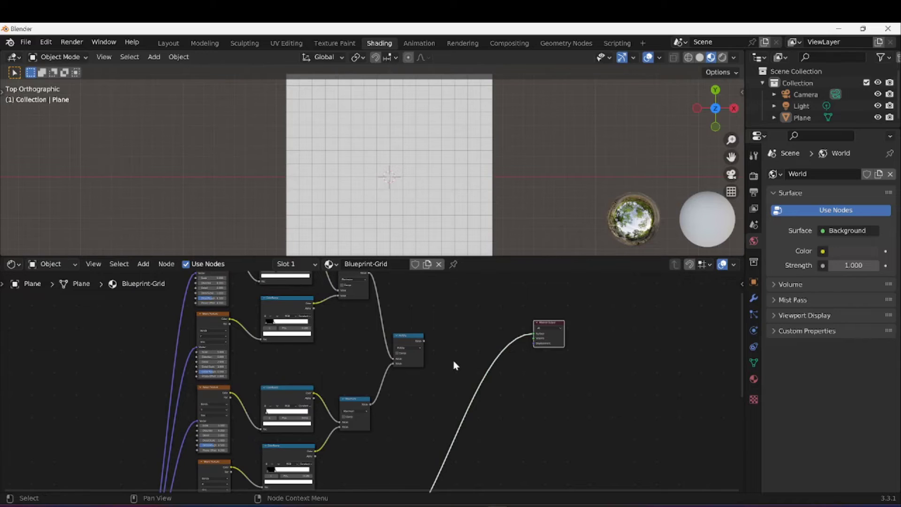
key("shift+a")
mouse_move(453, 362)
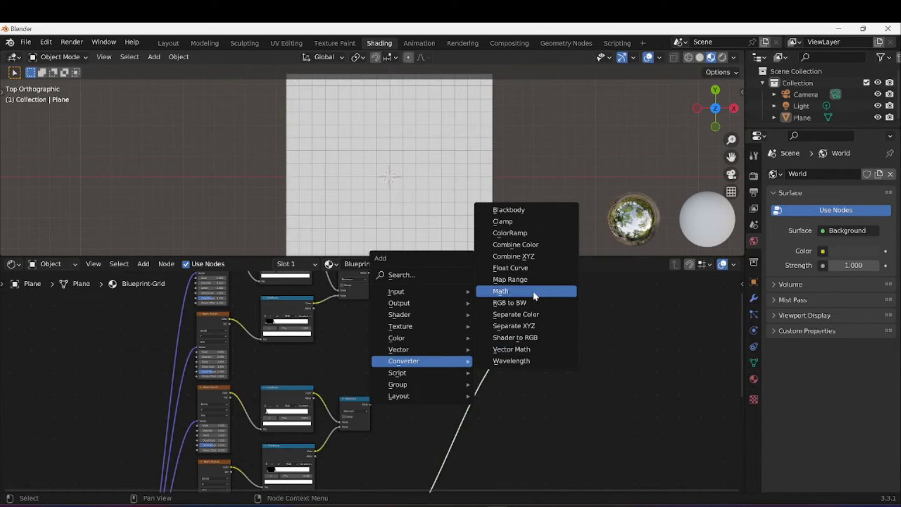
left_click(501, 291)
left_click(455, 327)
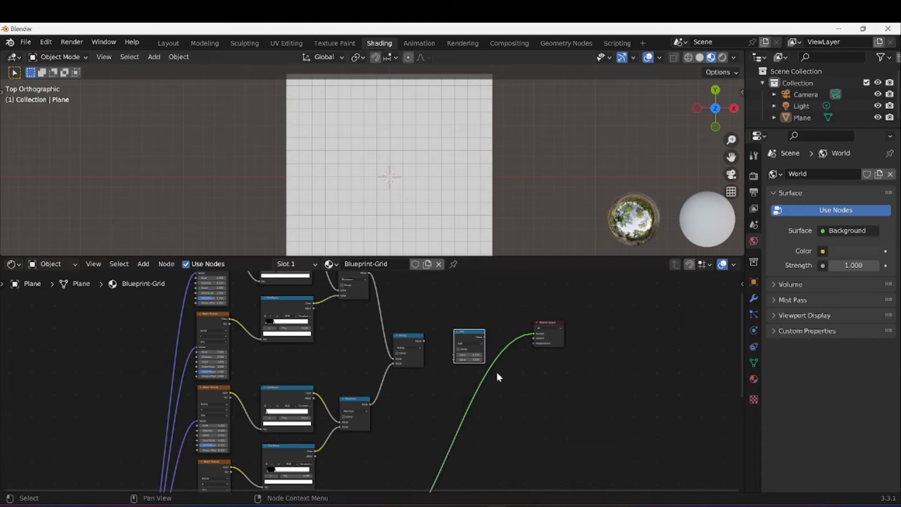
scroll(511, 379, "up", 2)
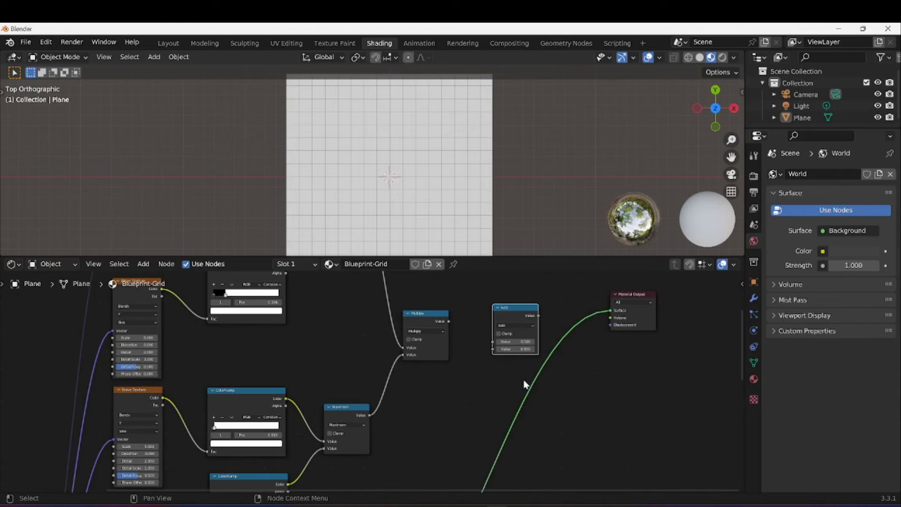
- Feed the crosses' Multiply into the Math node's first Value and the grid lines' Multiply into its second, and preview the result
left_click(609, 310)
left_click_drag(610, 314, 492, 351)
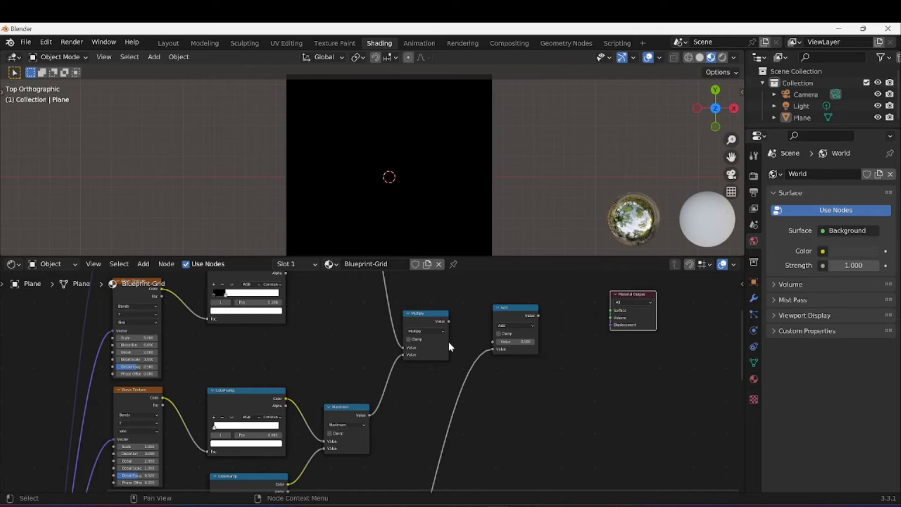
left_click_drag(448, 321, 492, 342)
left_click(514, 309, "ctrl+shift")
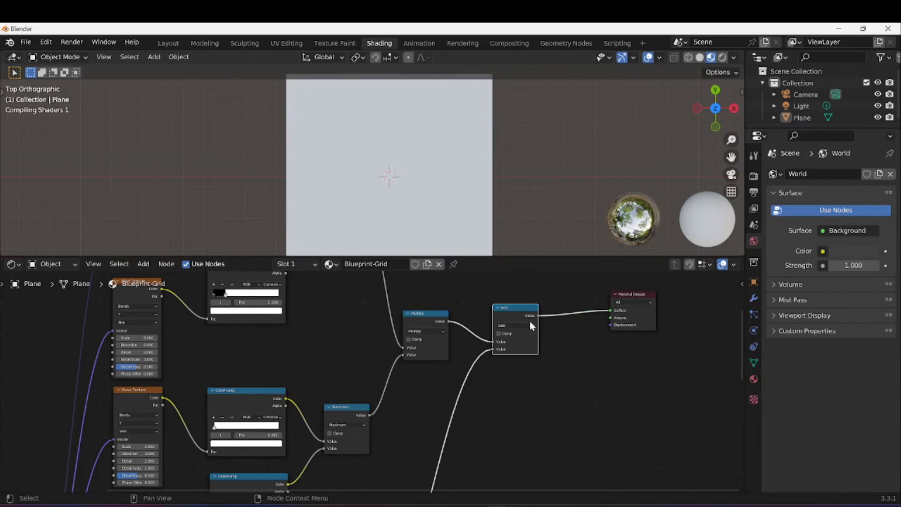
- Inspect the combined crosses and grid lines up close, and change the final Math node's operation to Multiply
scroll(453, 178, "up", 5)
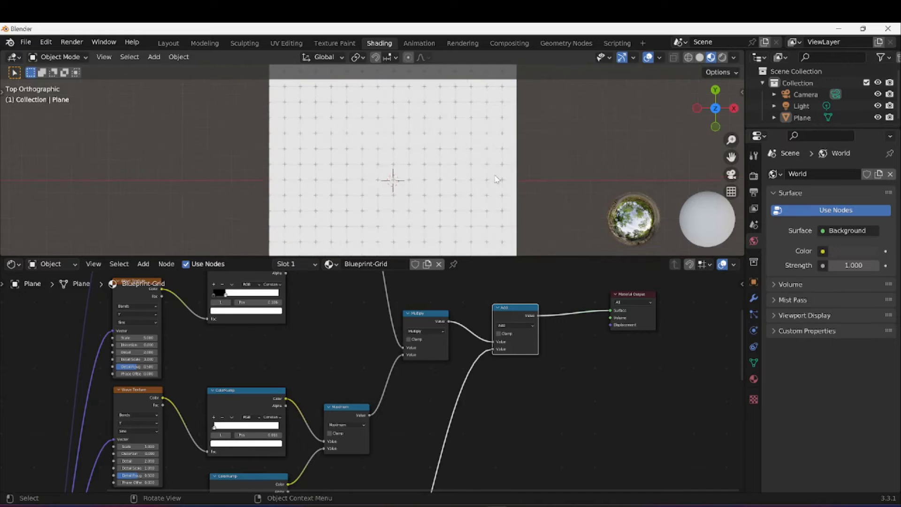
middle_click_drag(446, 168, 451, 136)
scroll(438, 213, "down", 3)
scroll(451, 133, "up", 3)
scroll(455, 141, "up", 4)
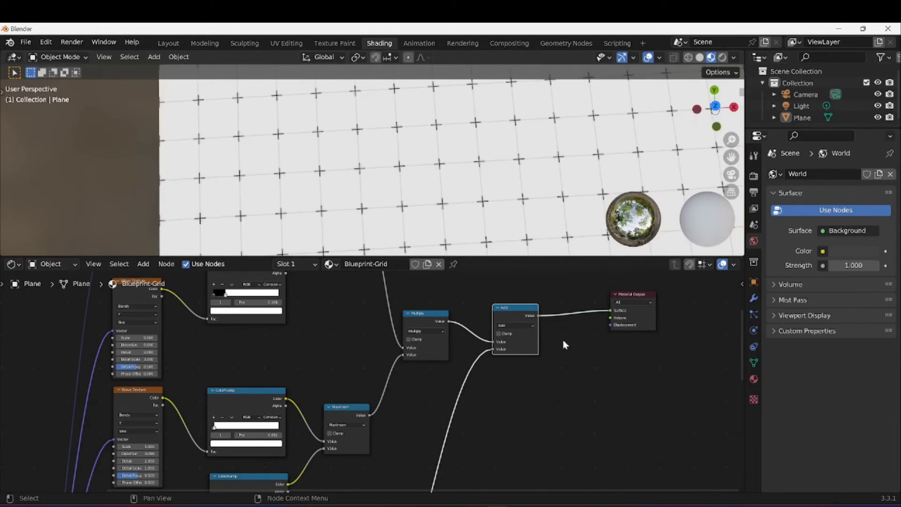
scroll(467, 187, "up", 1)
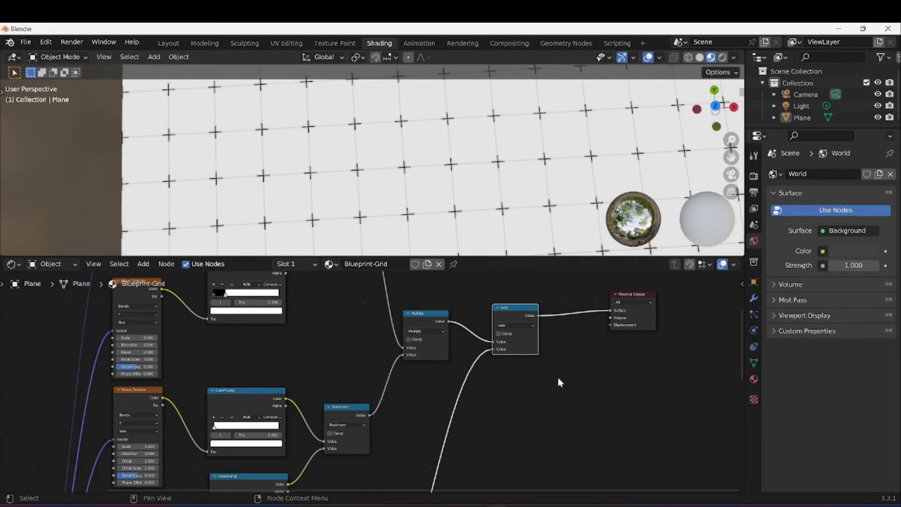
left_click(523, 325)
left_click(523, 357)
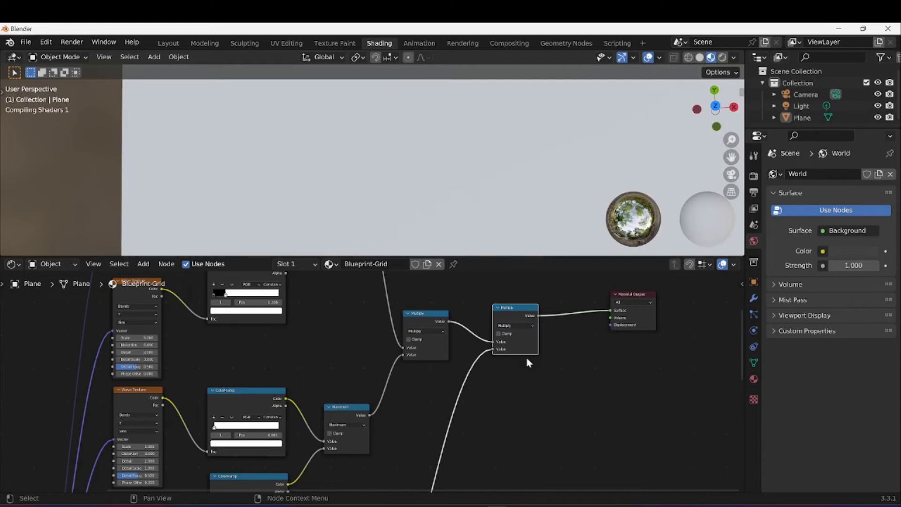
- Set the white stop of the crosses' first X-direction ColorRamp to position 0.006
scroll(467, 166, "down", 2)
scroll(468, 165, "up", 3)
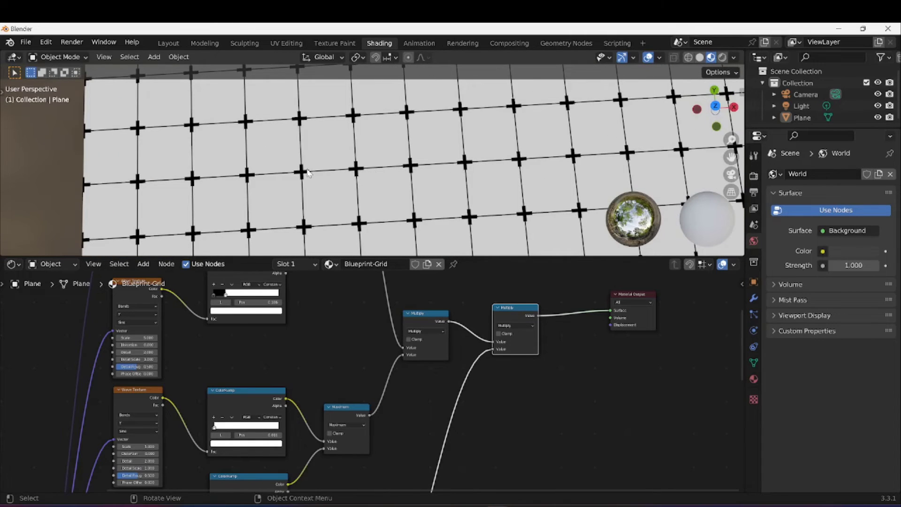
middle_click_drag(282, 333, 495, 394)
scroll(494, 394, "up", 6)
middle_click_drag(495, 347, 462, 407)
scroll(463, 408, "up", 6)
scroll(458, 332, "up", 1)
middle_click_drag(457, 296, 432, 374)
middle_click_drag(412, 314, 407, 438)
scroll(456, 381, "down", 13)
mouse_move(449, 393)
middle_mouse_down()
mouse_move(443, 280)
mouse_move(441, 393)
middle_mouse_up()
scroll(442, 297, "up", 3)
scroll(442, 385, "up", 6)
scroll(437, 347, "up", 2)
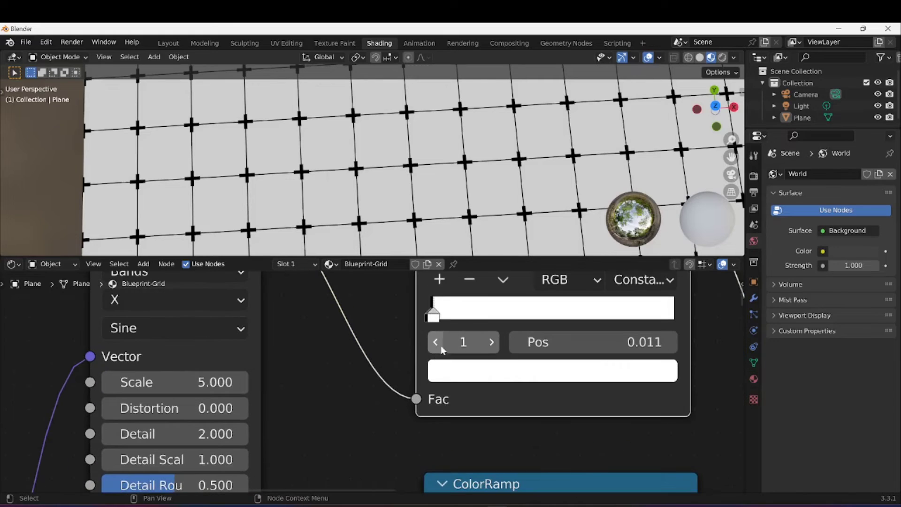
left_click_drag(438, 319, 437, 319)
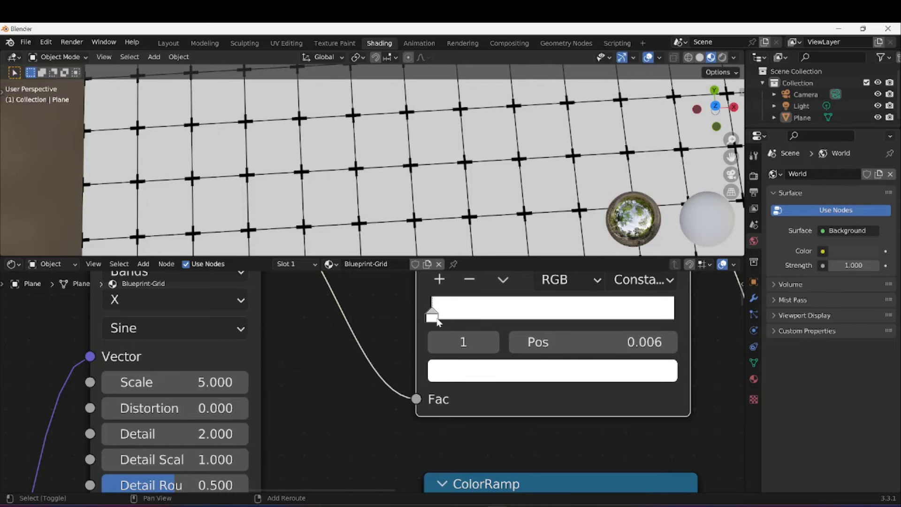
- Set the white stop of the crosses' first Y-direction ColorRamp to position 0.089 to shorten one arm of the crosses
scroll(486, 435, "down", 8, "shift")
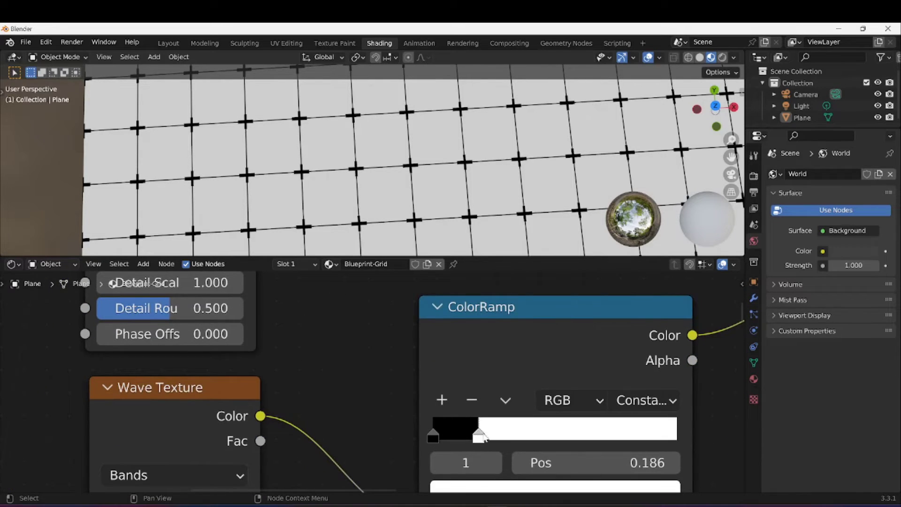
left_click_drag(484, 438, 460, 441)
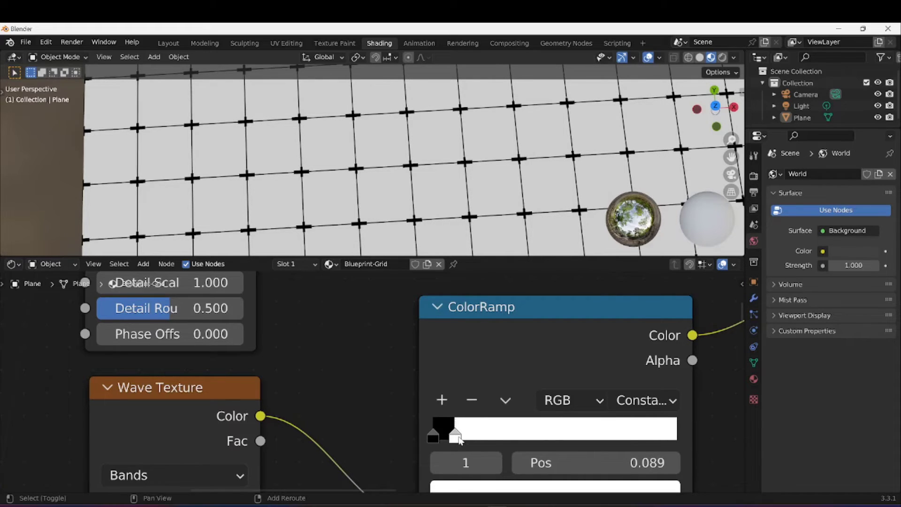
scroll(388, 396, "down", 4)
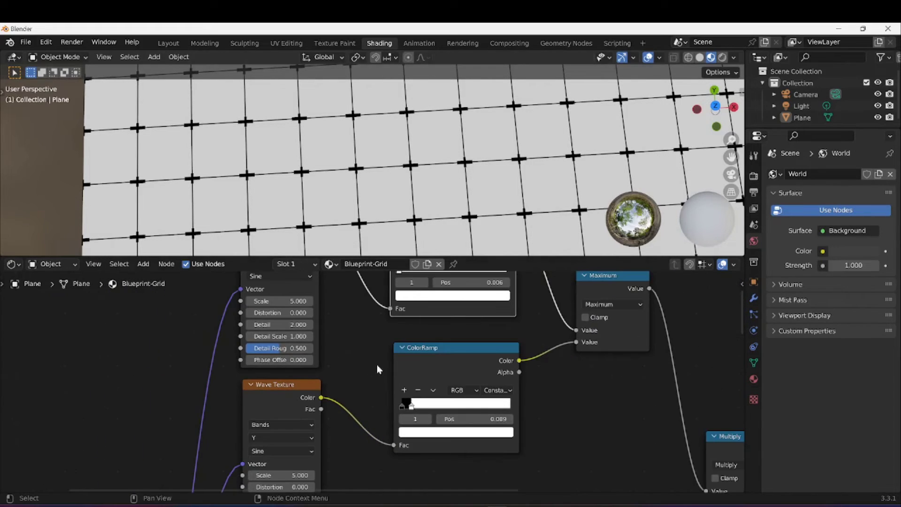
middle_click_drag(366, 342, 368, 374, "shift")
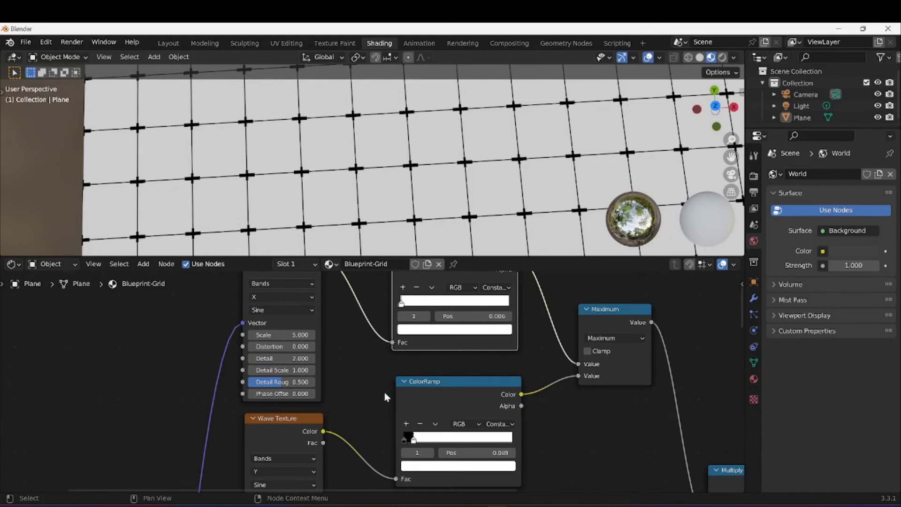
scroll(384, 398, "up", 3)
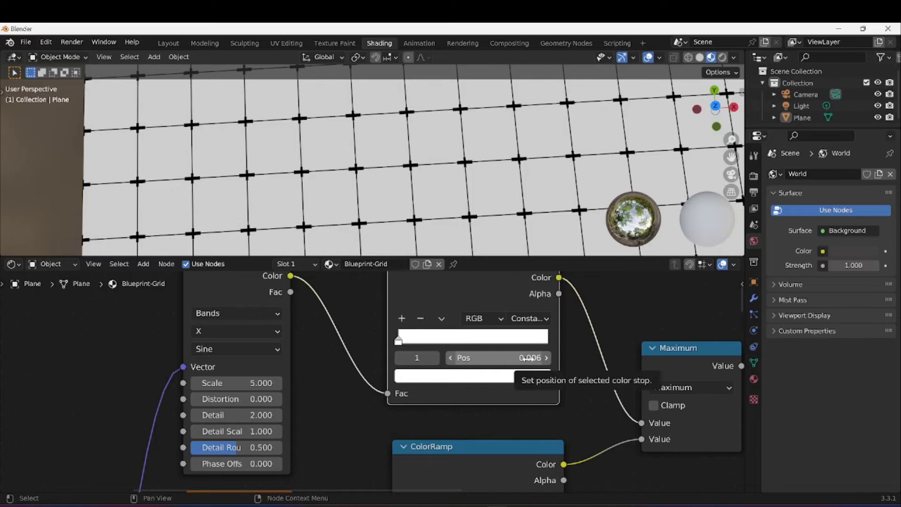
- Set the white stop of the crosses' second Y-direction ColorRamp to position 0.006, matching the first thin ramp
scroll(403, 348, "down", 2)
scroll(403, 342, "down", 6, "shift")
middle_click_drag(404, 340, 422, 235, "shift")
middle_click_drag(368, 454, 371, 348, "shift")
scroll(399, 390, "up", 2)
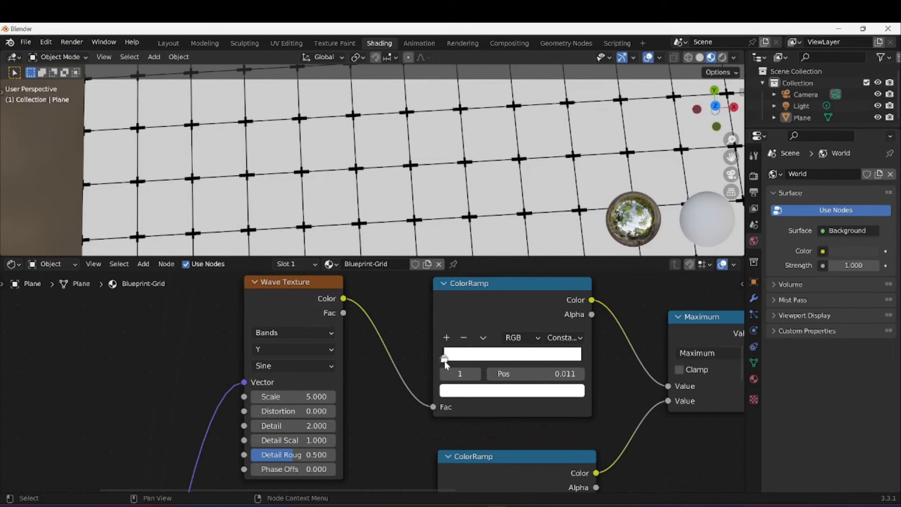
left_click(445, 362)
left_click_drag(556, 375, 551, 376)
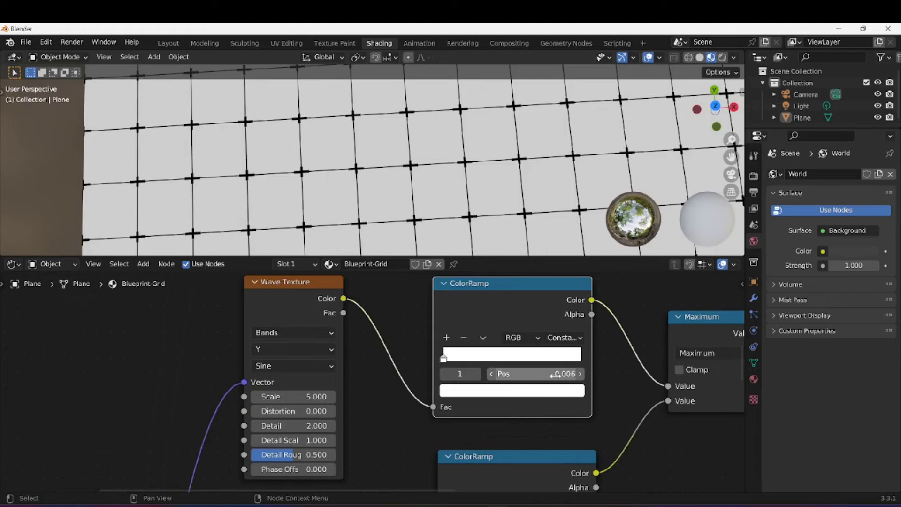
- Set the white stop of the last crosses' ColorRamp, fed by the second X-direction Wave Texture, to position 0.089
scroll(423, 343, "down", 4)
middle_click_drag(422, 323, 415, 436, "shift")
left_click(424, 297)
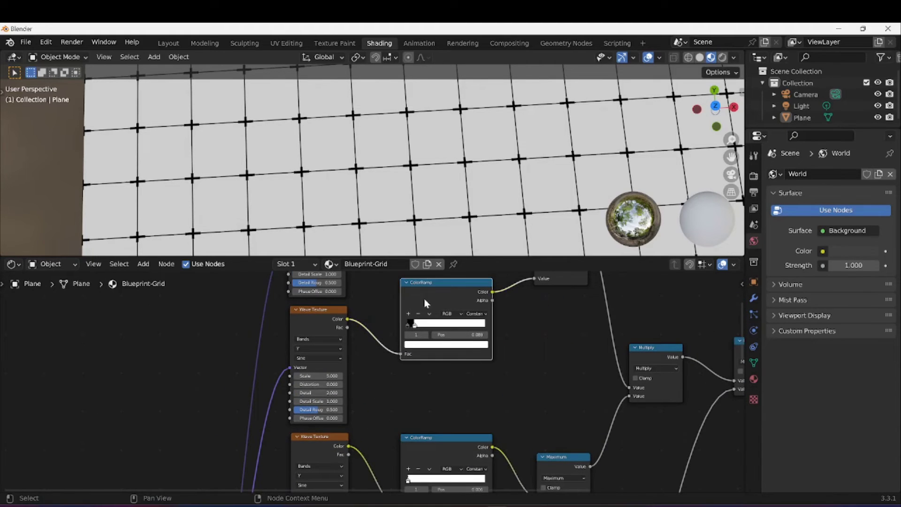
left_click(415, 328)
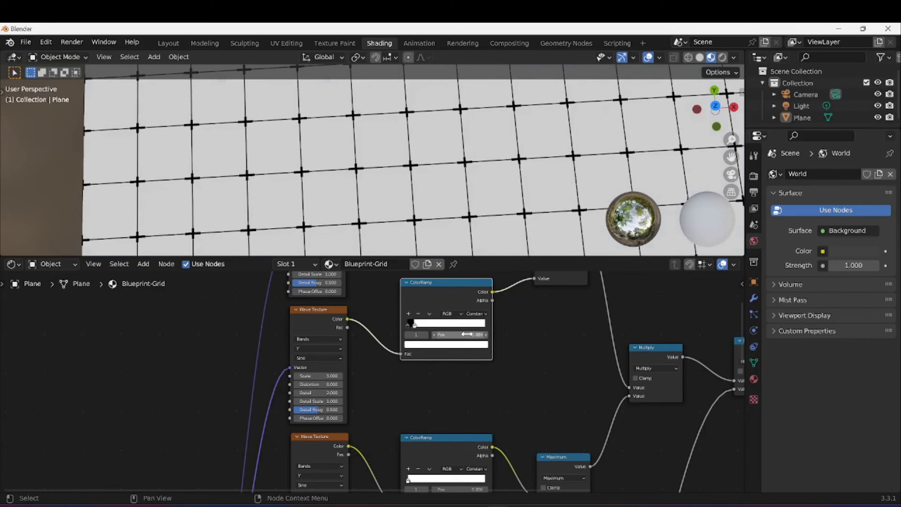
middle_click_drag(385, 435, 404, 299, "shift")
left_click(449, 413)
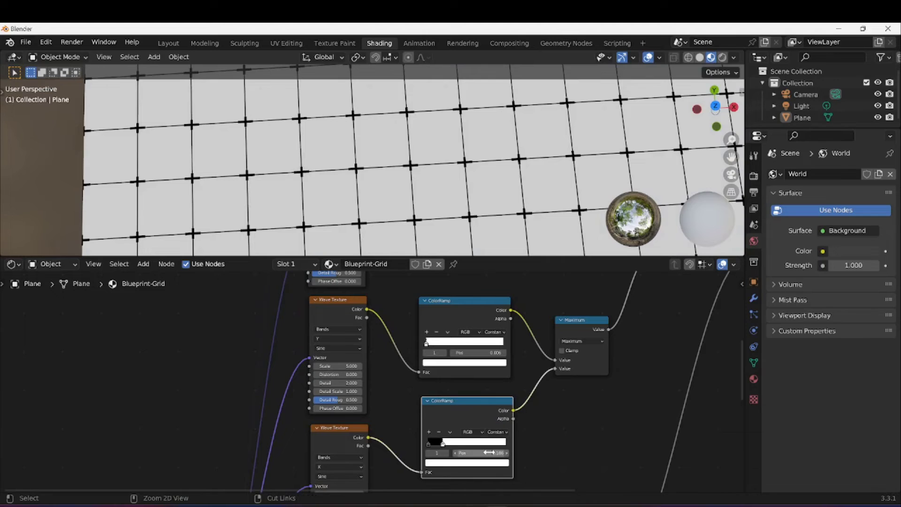
type("0.089")
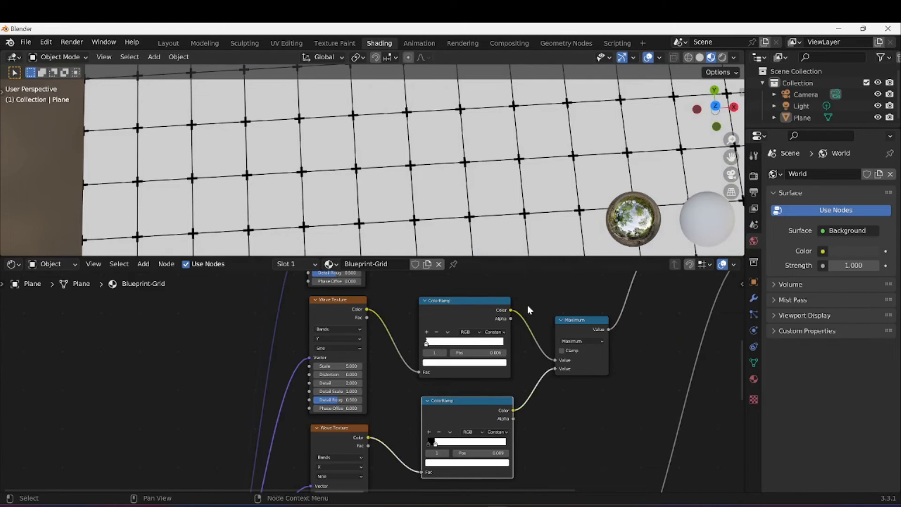
- Move the Texture Coordinate and Mapping nodes up together, level with the middle of the Wave Texture column
scroll(559, 381, "down", 5)
middle_click_drag(547, 372, 482, 382)
middle_click_drag(217, 396, 211, 341)
left_click_drag(222, 351, 306, 423)
key("g")
left_click(269, 340)
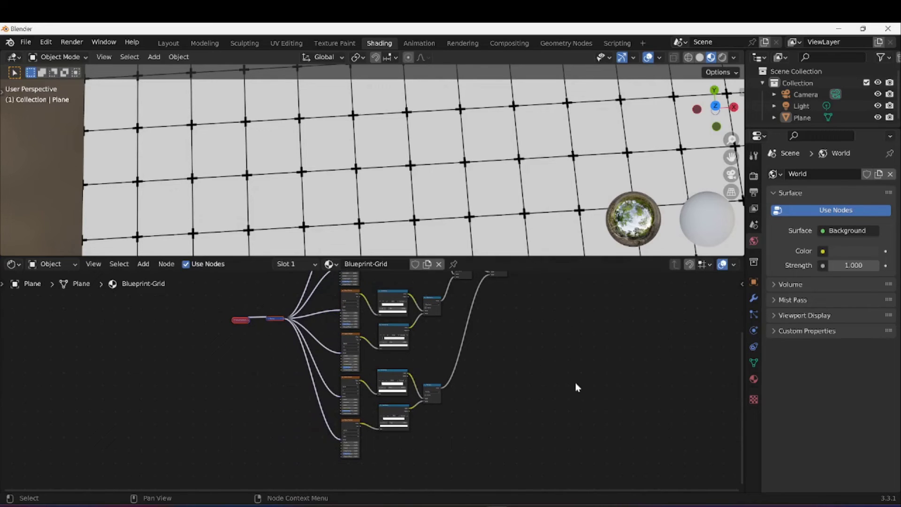
left_click(575, 386)
- Move the Material Output node well away from the final Multiply node to make room for shader nodes
middle_click_drag(551, 333, 479, 418, "shift")
scroll(479, 413, "up", 5)
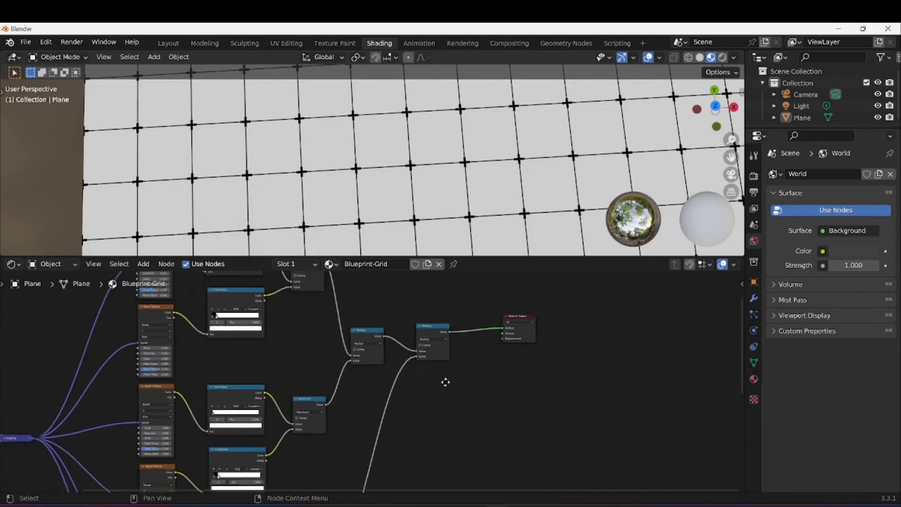
left_click_drag(425, 354, 557, 359)
scroll(432, 183, "down", 5)
scroll(430, 183, "down", 4)
mouse_move(430, 183)
middle_mouse_down()
mouse_move(447, 177)
mouse_move(457, 136)
mouse_move(428, 195)
middle_mouse_up()
scroll(479, 336, "up", 4)
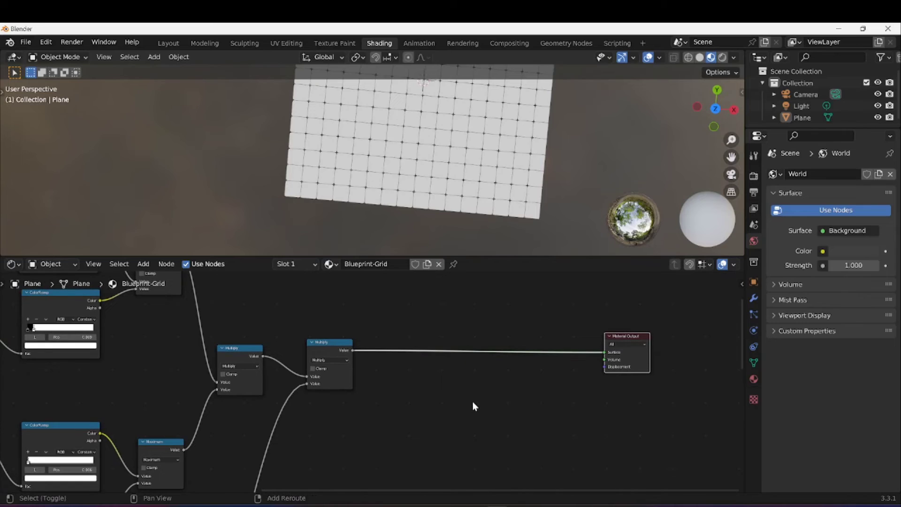
- Add a Mix Shader before the Material Output and feed the final Multiply's Value into its Fac input
key("shift+a")
mouse_move(433, 357)
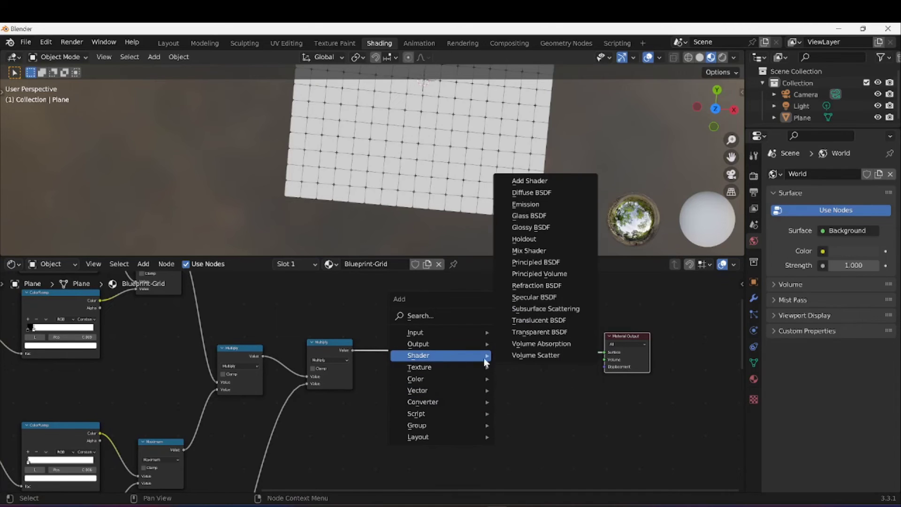
left_click(529, 251)
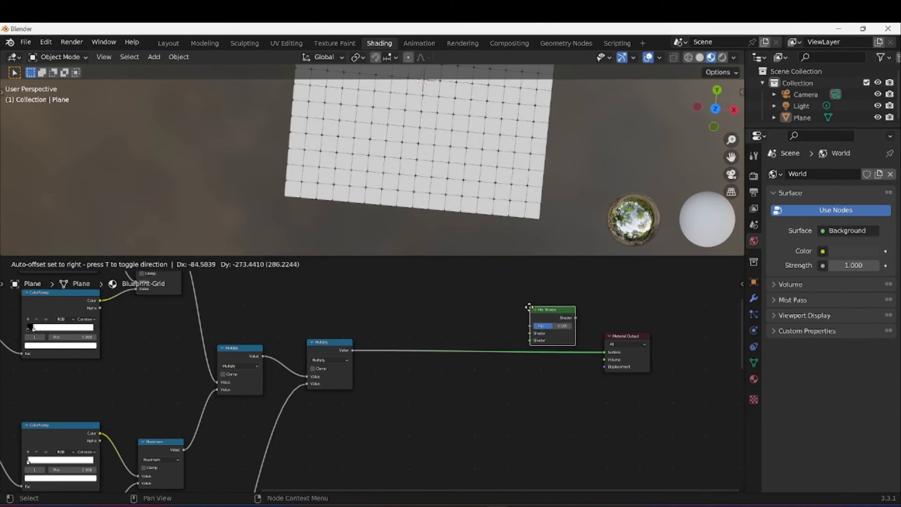
left_click(515, 367)
left_click_drag(603, 352, 540, 336)
left_click_drag(623, 336, 664, 319)
left_click_drag(545, 336, 593, 330)
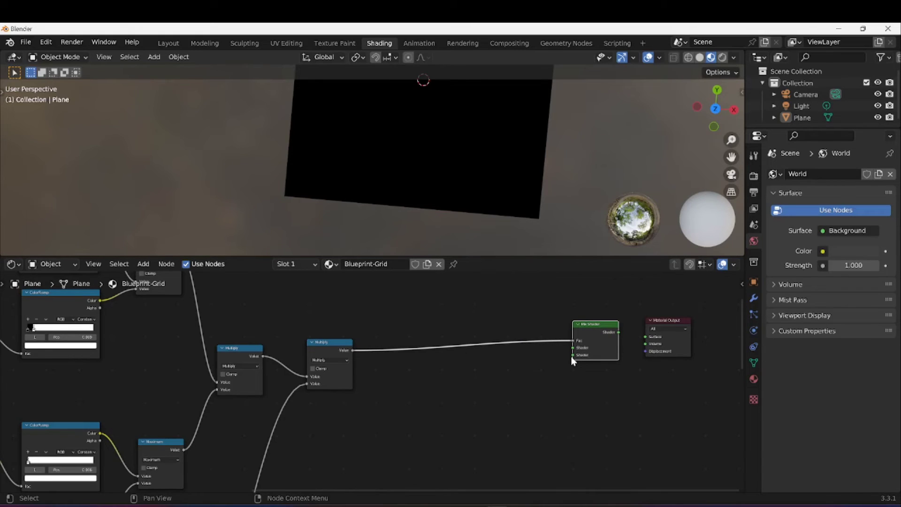
- Add a Principled BSDF below the Mix Shader's Fac link and connect the Mix Shader to the Material Output's Surface
middle_click_drag(554, 418, 554, 384)
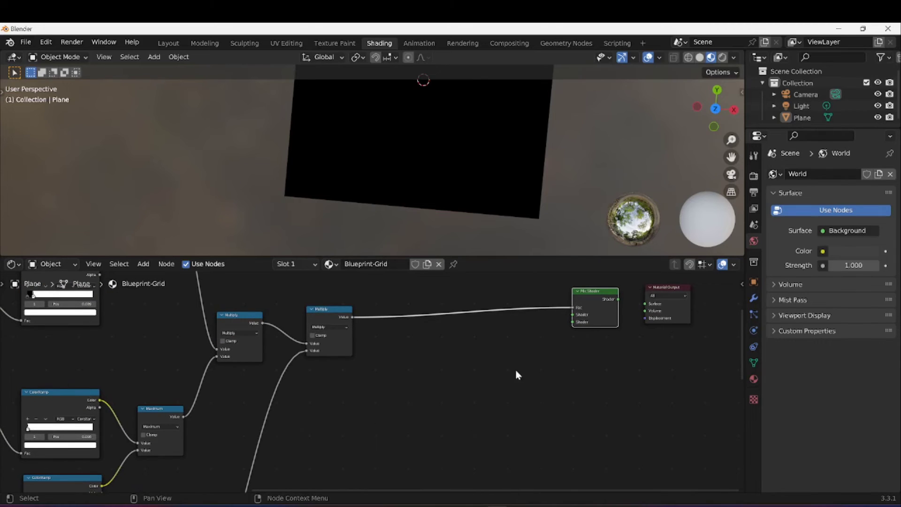
key("shift+a")
mouse_move(510, 369)
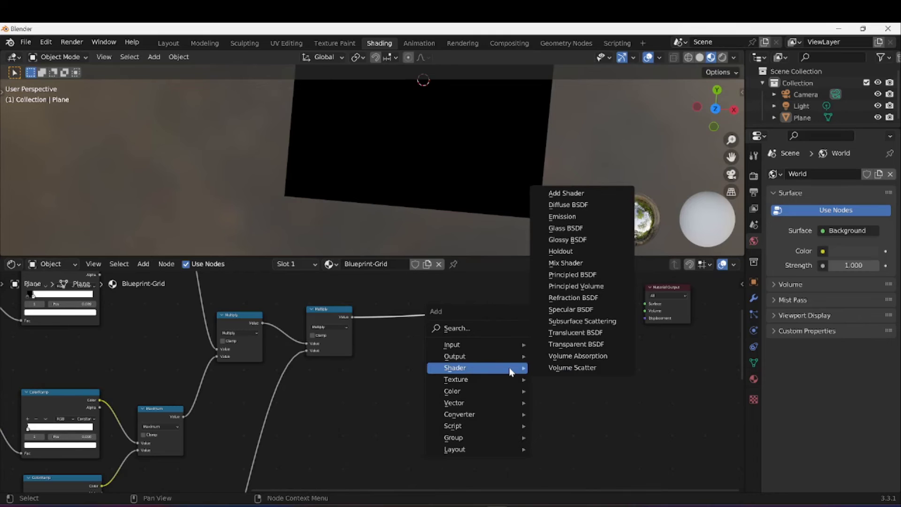
left_click(592, 274)
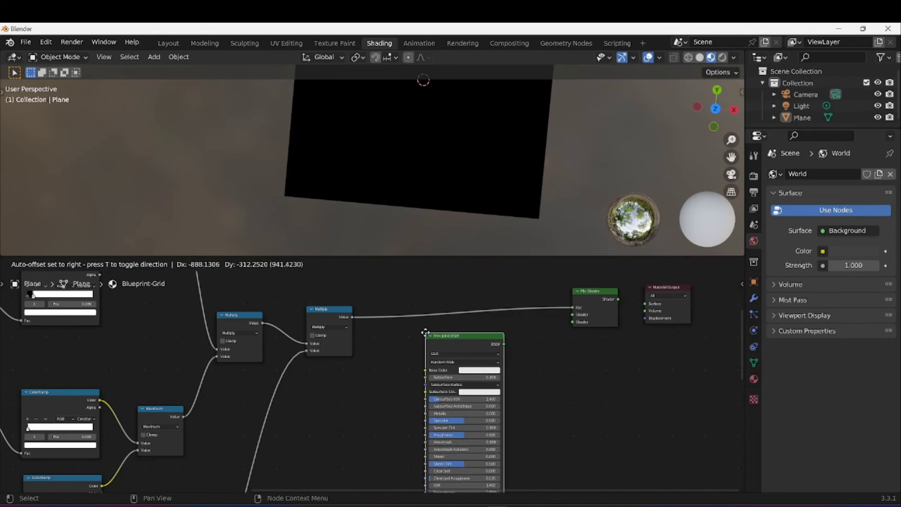
left_click(411, 327)
left_click_drag(681, 288, 721, 290)
left_click_drag(620, 301, 685, 306)
left_click_drag(460, 346, 447, 348)
- Add a second Principled BSDF and feed the two BSDFs into the Mix Shader's first and second Shader inputs
key("shift+a")
mouse_move(549, 382)
left_click(610, 285)
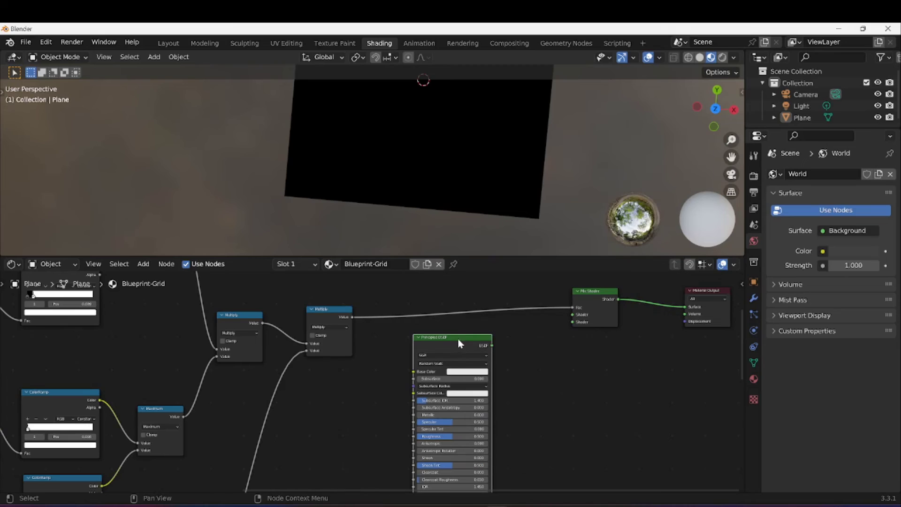
left_click(544, 359)
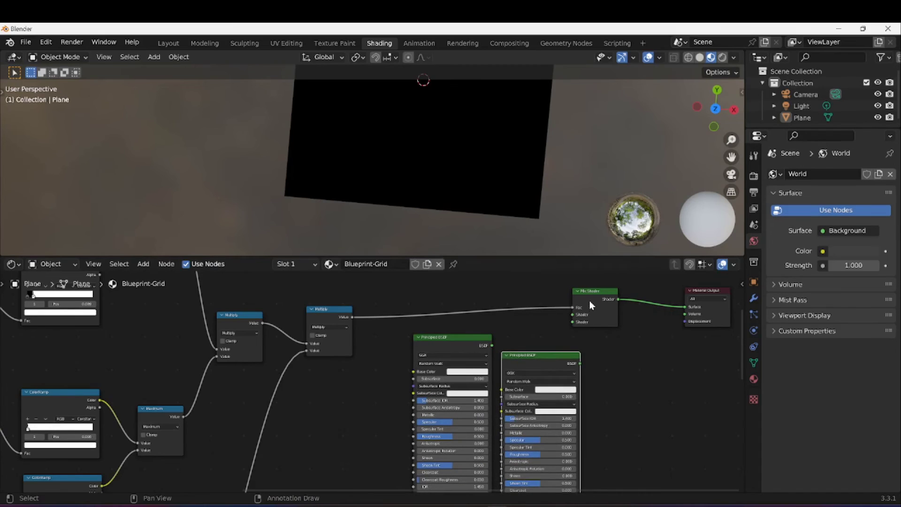
left_click_drag(589, 300, 618, 309)
left_click_drag(491, 346, 601, 325)
left_click_drag(581, 364, 601, 332)
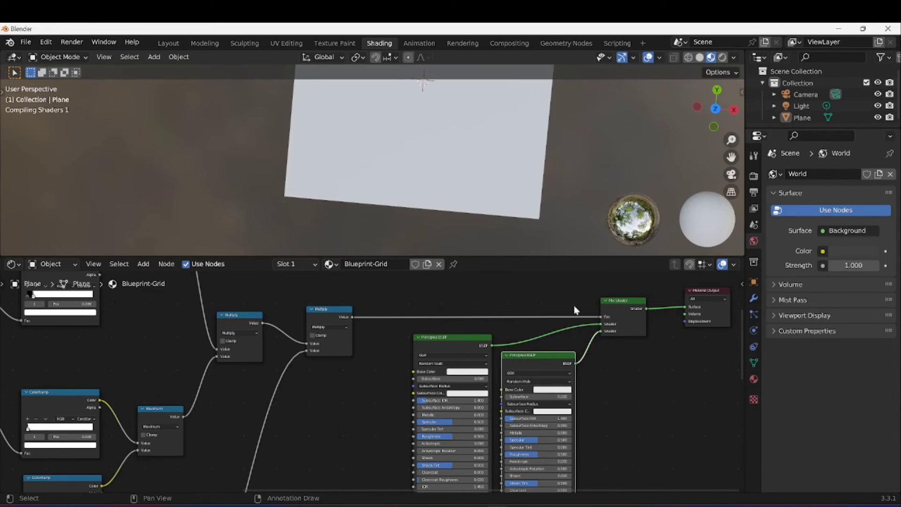
- Set the second Principled BSDF's Base Color to a saturated blue and enlarge the viewport to check the grid on the plane
middle_click_drag(525, 200, 493, 161)
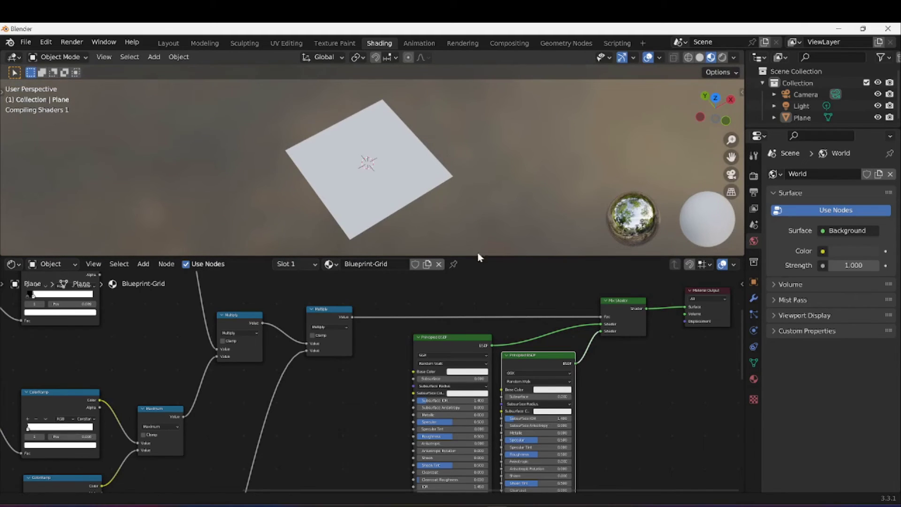
scroll(498, 155, "up", 5)
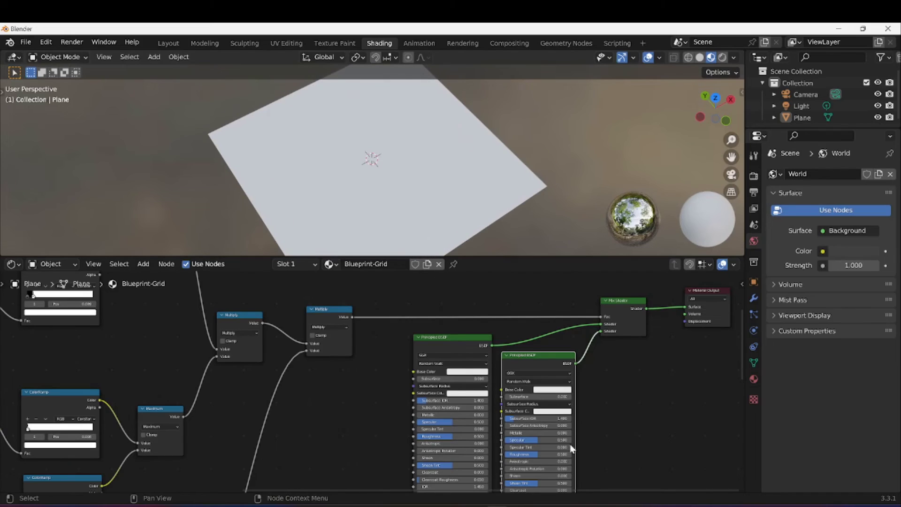
left_click(554, 389)
left_click_drag(568, 326, 574, 296)
middle_click_drag(548, 216, 539, 258)
scroll(446, 204, "up", 3)
left_click_drag(526, 255, 521, 345)
middle_click_drag(376, 251, 398, 200)
scroll(407, 291, "down", 1)
scroll(398, 201, "up", 6)
scroll(479, 210, "down", 1)
scroll(490, 202, "down", 5)
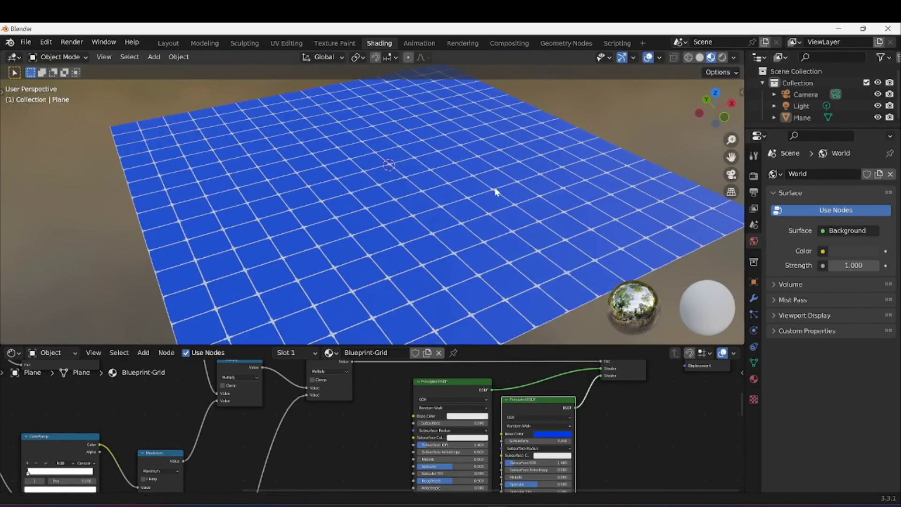
- Set the first Principled BSDF's Base Color to light blue for the grid lines and save the file
key("KP_7")
scroll(612, 412, "down", 3)
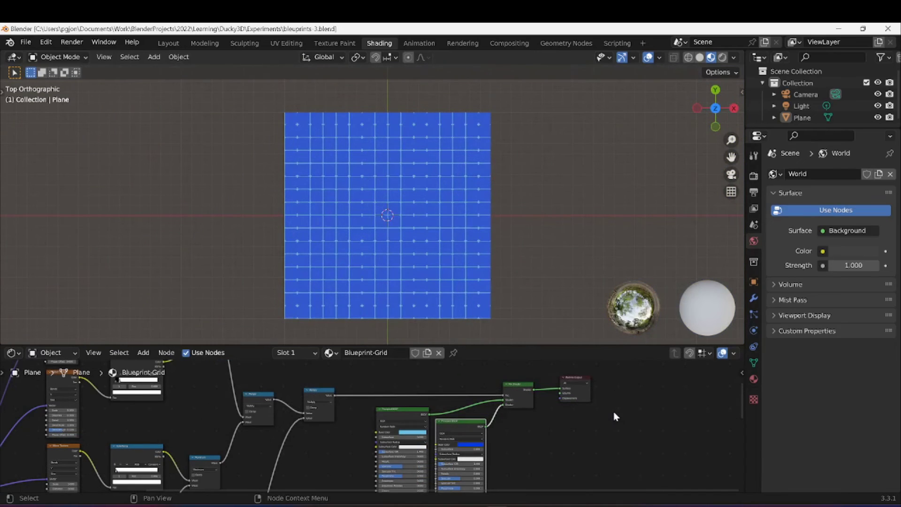
key("ctrl+s")
- Add a UV sphere to the scene and raise it along Z above the plane
middle_click_drag(502, 281, 500, 238)
key("shift+a")
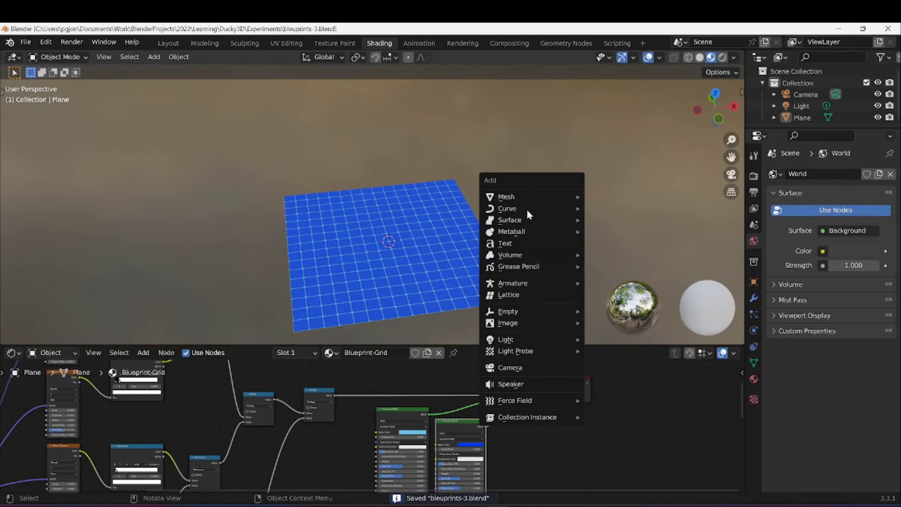
mouse_move(530, 199)
left_click(606, 231)
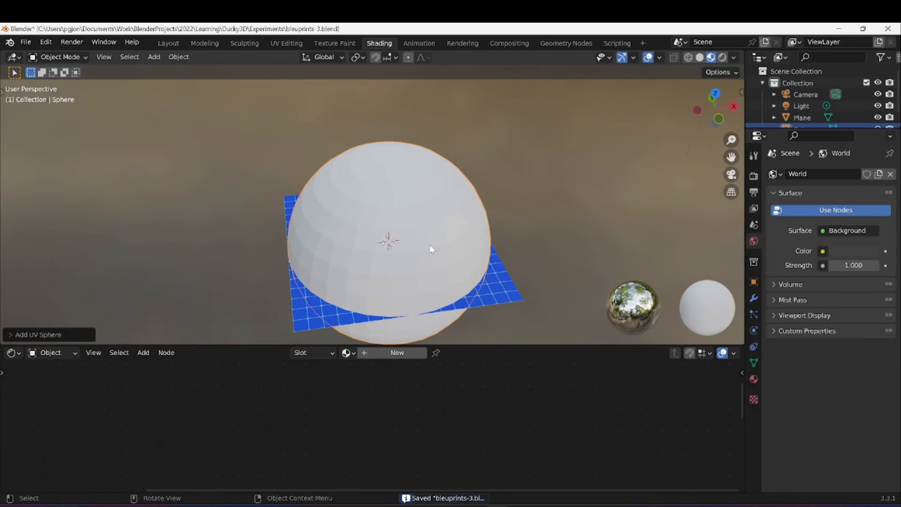
key("g")
key("x")
key("z")
left_click(386, 166)
- Move the sphere along X to beside the plane and scale it down to about half its size
key("g")
key("x")
left_click(134, 216)
key("s")
left_click(171, 236)
key("g")
key("x")
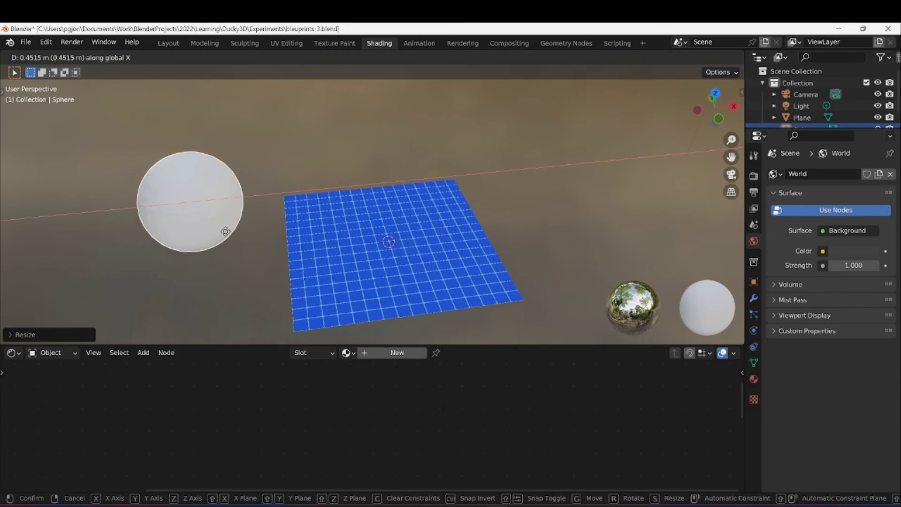
left_click(233, 231)
- Shade the sphere smooth and assign it the existing Blueprint-Grid material
middle_click_drag(277, 230, 357, 211, "shift")
middle_click_drag(358, 211, 306, 169)
right_click(306, 169)
left_click(303, 167)
left_click(754, 379)
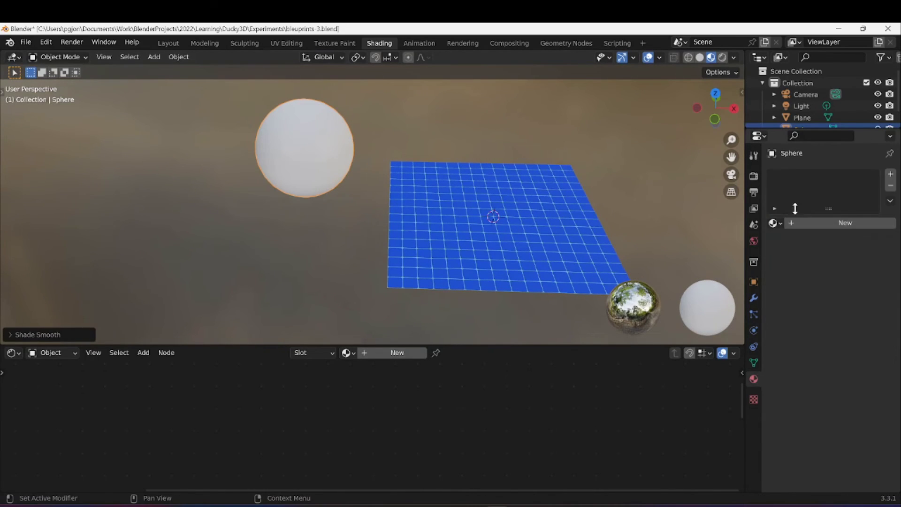
left_click(777, 223)
left_click(736, 239)
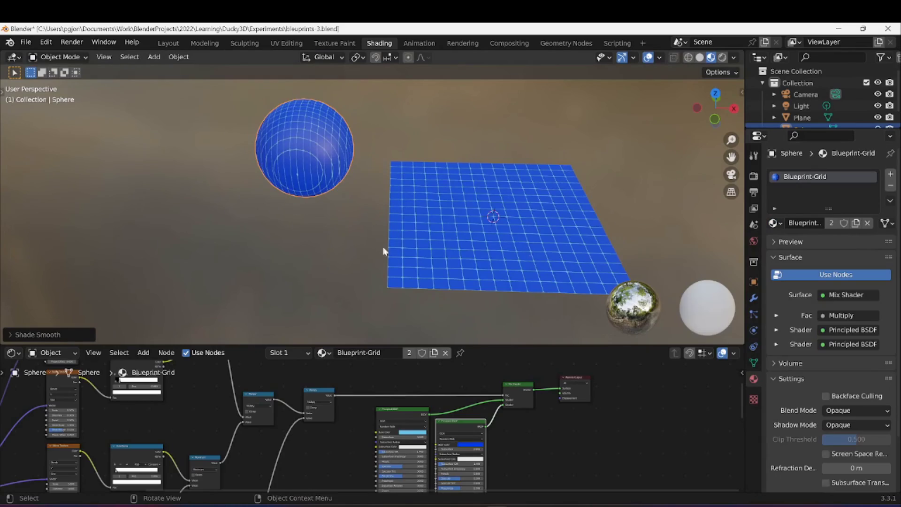
- Examine how the blueprint grid wraps around the sphere compared with the plane
scroll(352, 252, "down", 3)
middle_click_drag(267, 195, 317, 200, "shift")
middle_click_drag(316, 200, 469, 238)
scroll(470, 238, "up", 6)
middle_click_drag(422, 160, 211, 245, "shift")
scroll(226, 414, "down", 9)
- Expand the collapsed Mapping node and connect the Texture Coordinate node's UV output to its Vector input
middle_click_drag(227, 415, 408, 400)
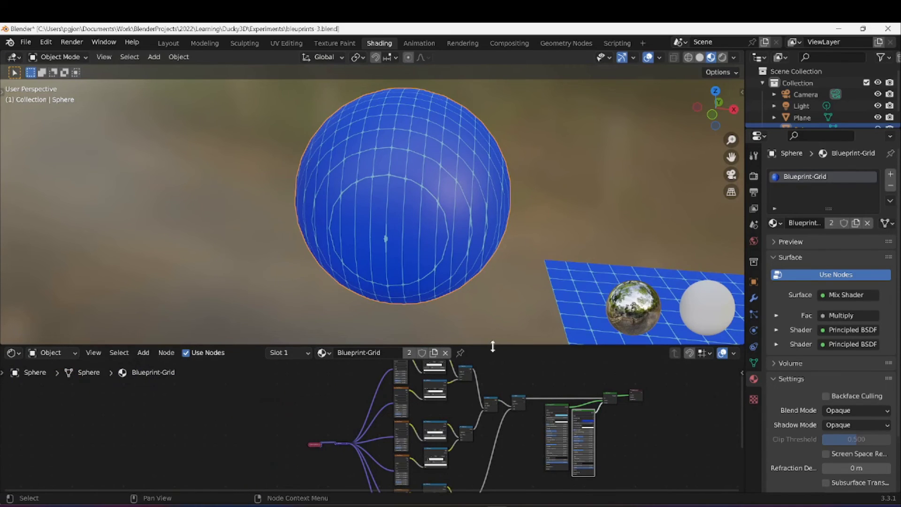
left_click_drag(493, 347, 497, 330)
middle_click_drag(500, 311, 486, 248)
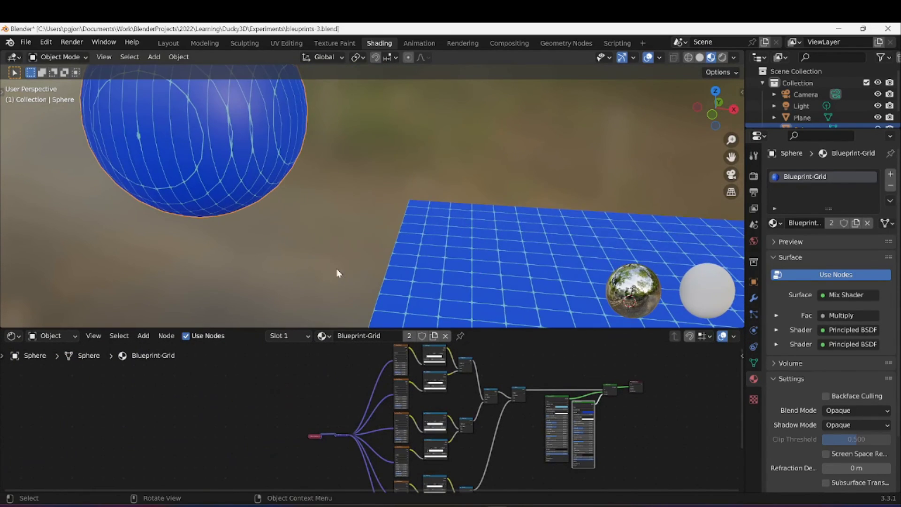
scroll(298, 440, "up", 8)
middle_click_drag(297, 440, 334, 422)
scroll(334, 384, "up", 9)
left_click(293, 379)
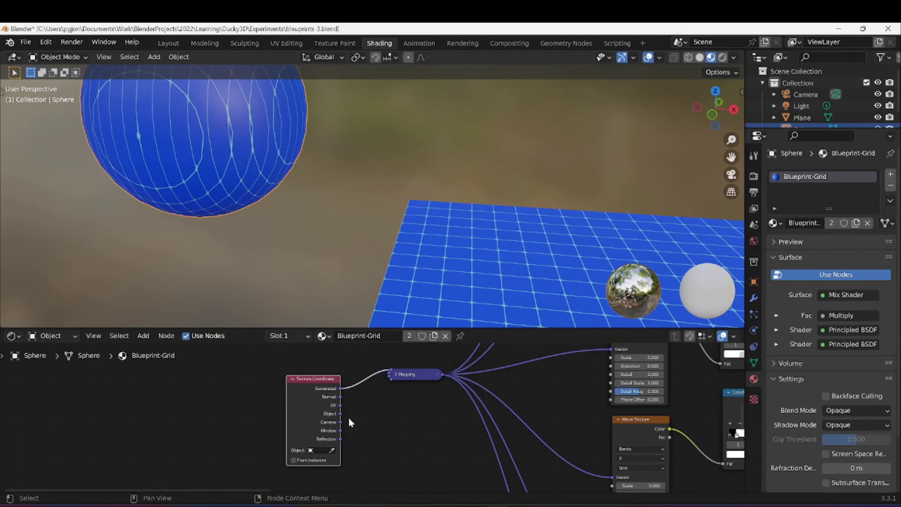
scroll(354, 407, "up", 3)
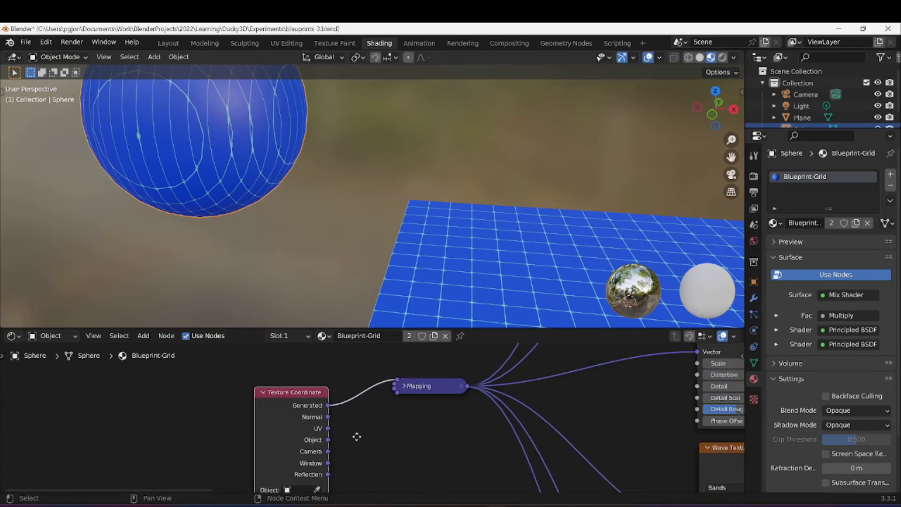
left_click(407, 386)
scroll(369, 409, "down", 3)
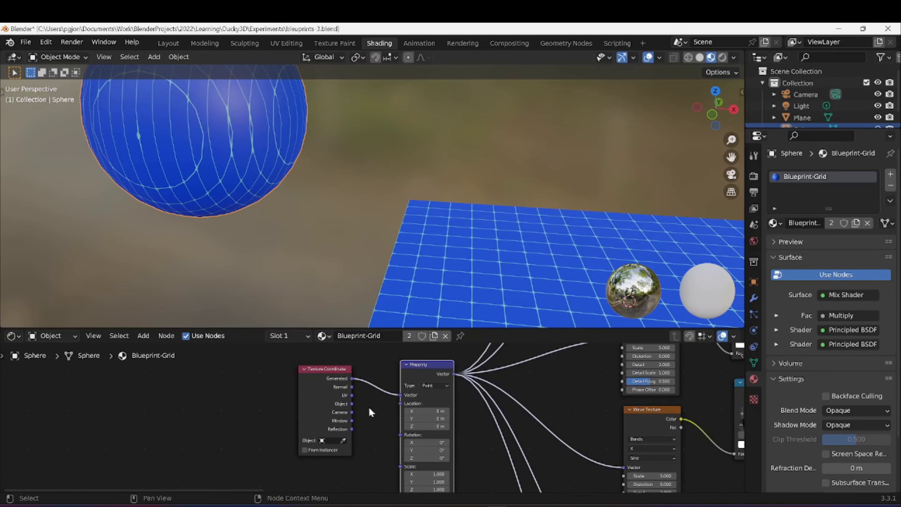
left_click_drag(351, 395, 401, 393)
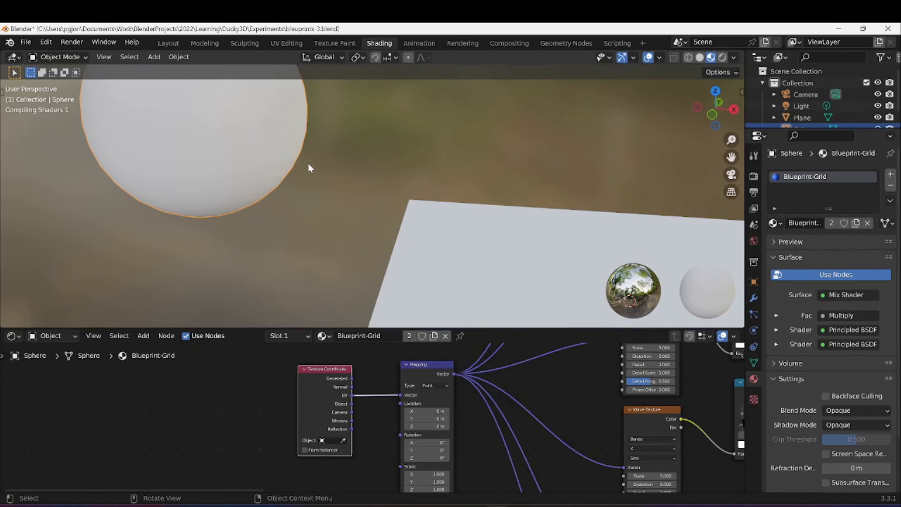
- Inspect the UV-mapped grid lines and crosses on the sphere up close and beside the plane
scroll(308, 162, "down", 5)
middle_click_drag(304, 167, 454, 150)
scroll(338, 181, "up", 4)
middle_click_drag(338, 181, 278, 161, "shift")
scroll(306, 212, "up", 3)
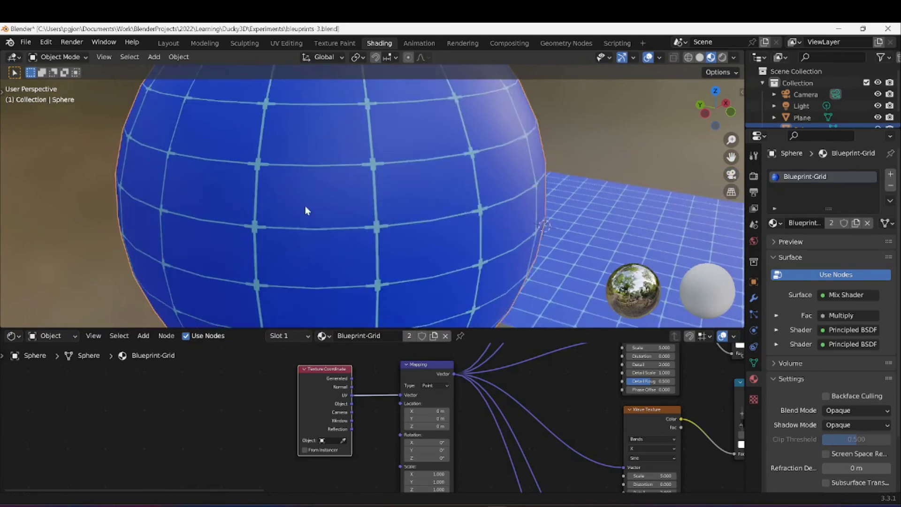
middle_click_drag(306, 212, 301, 187)
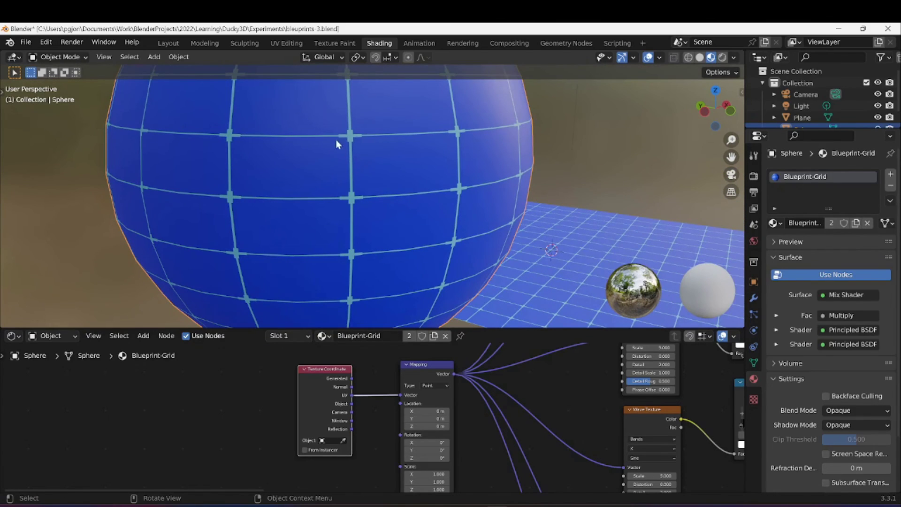
scroll(331, 151, "down", 4)
middle_click_drag(330, 151, 423, 229)
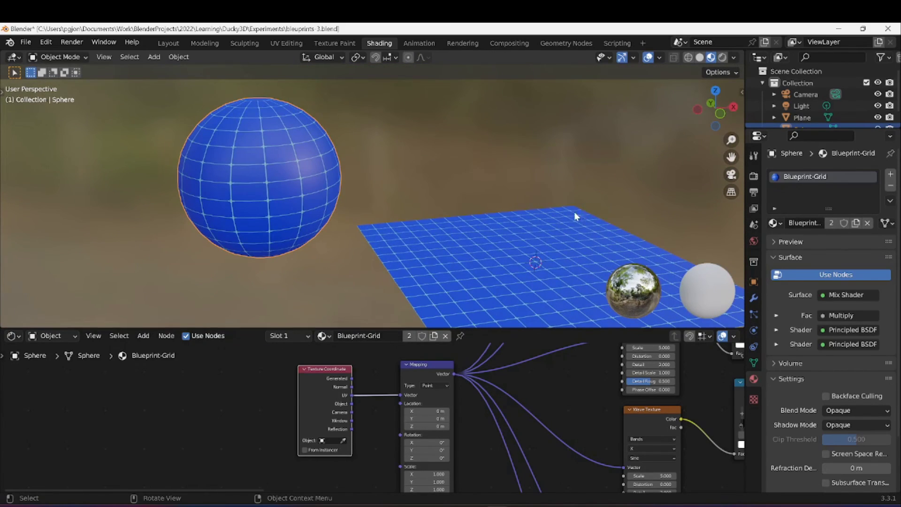
scroll(508, 206, "down", 3)
middle_click_drag(568, 213, 535, 203)
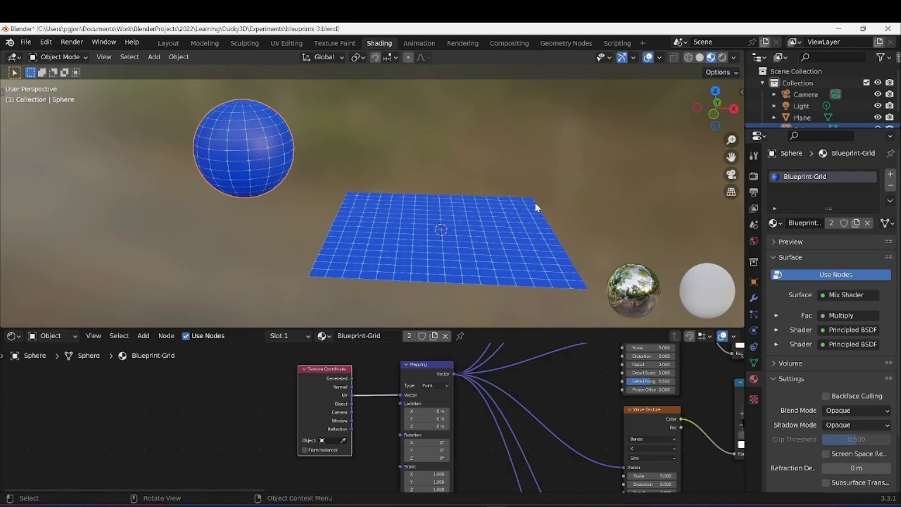
- Give the sphere its own single-user copy of the Blueprint-Grid material and check the plane's grid from the top
left_click(855, 224)
scroll(462, 263, "up", 6)
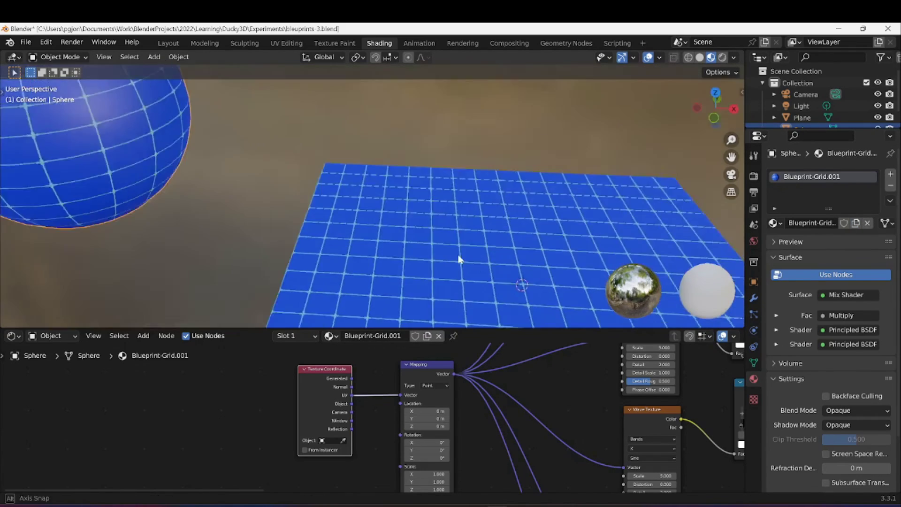
key("KP_7")
scroll(530, 217, "up", 4)
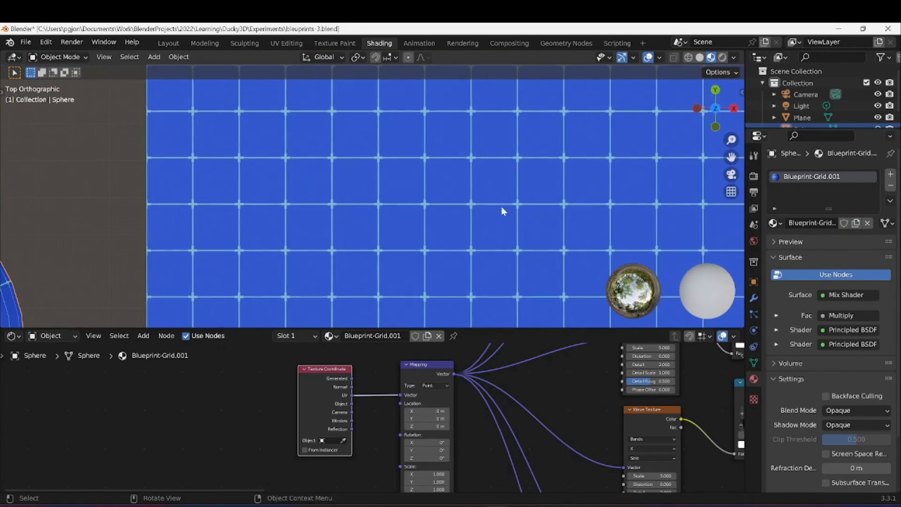
scroll(497, 261, "down", 5)
middle_click_drag(461, 252, 443, 209)
scroll(443, 208, "up", 4)
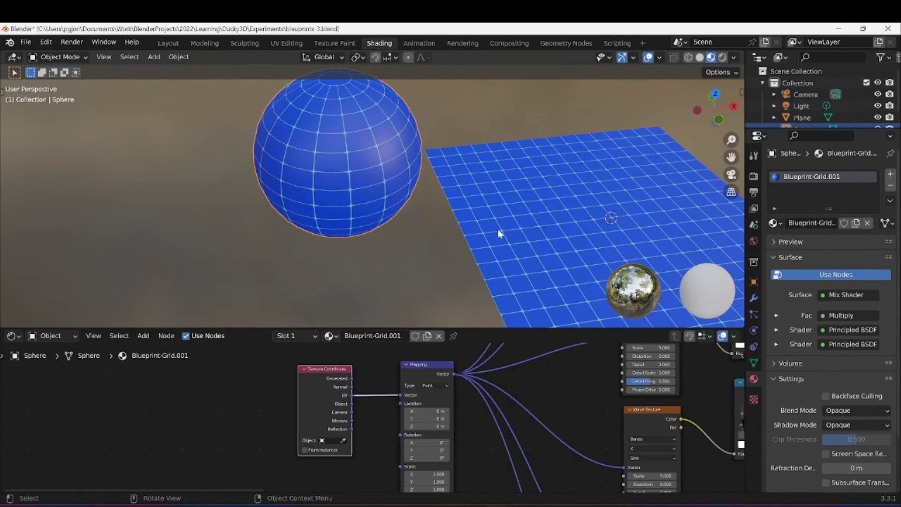
- Set the Mapping node's Y scale to 0.620 in the sphere's material to even out its grid cells
scroll(371, 422, "up", 3)
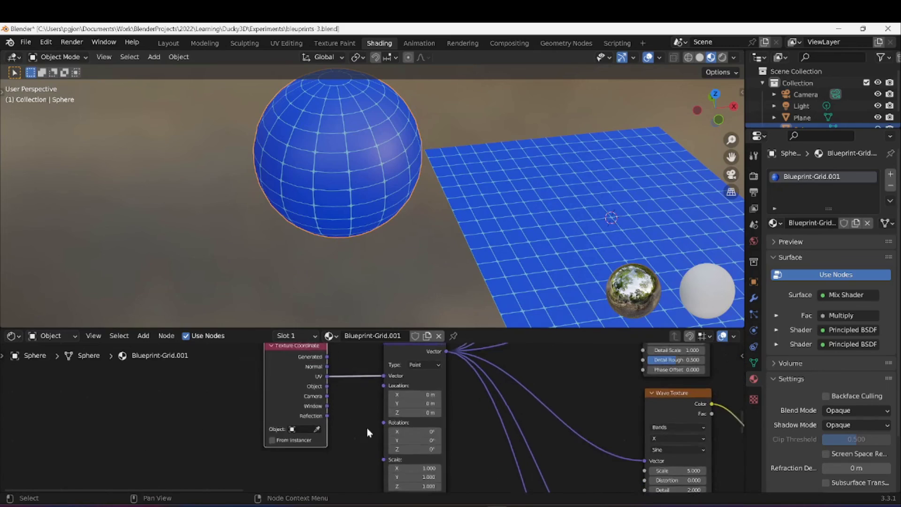
scroll(375, 460, "up", 2)
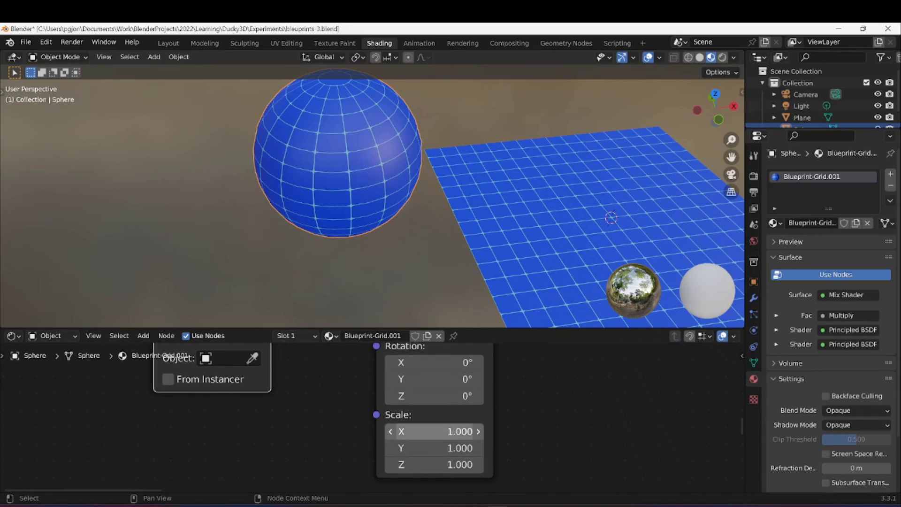
left_click_drag(434, 431, 396, 448, "shift")
key("ctrl+z")
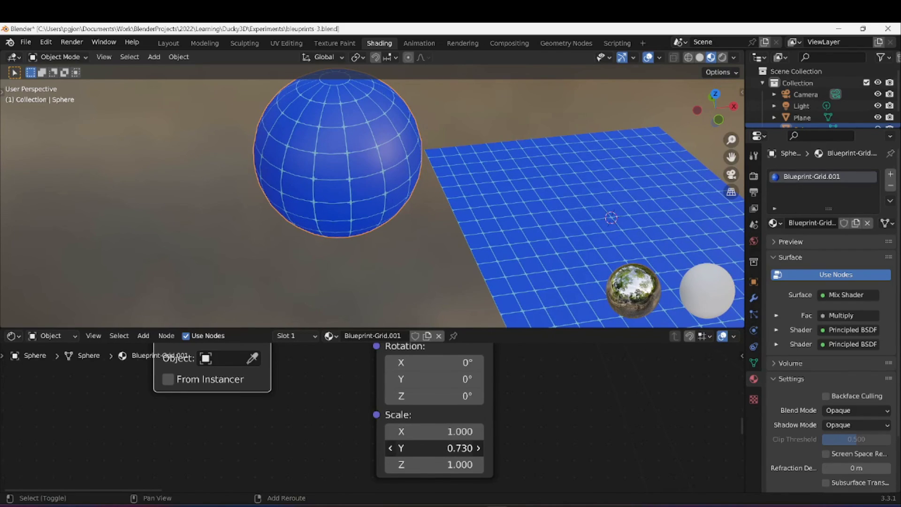
middle_click_drag(359, 213, 363, 265)
scroll(363, 264, "up", 4)
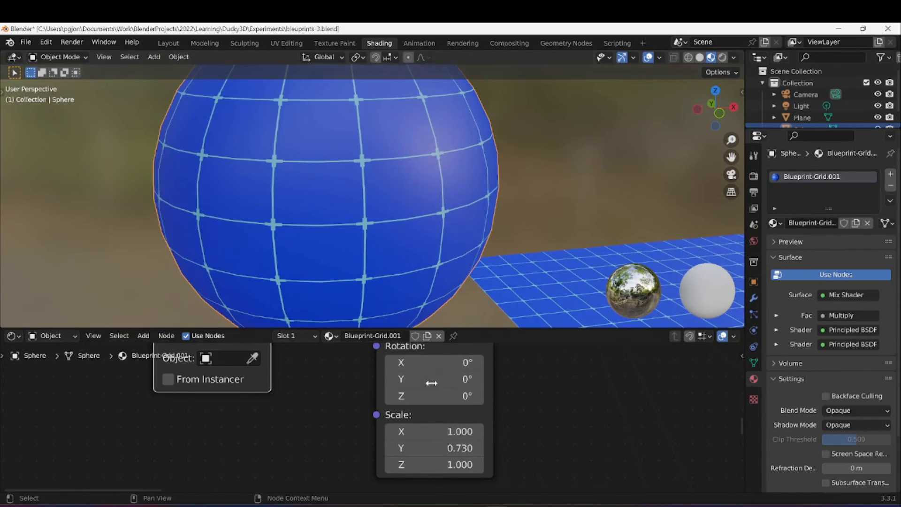
left_click_drag(443, 448, 423, 447, "shift")
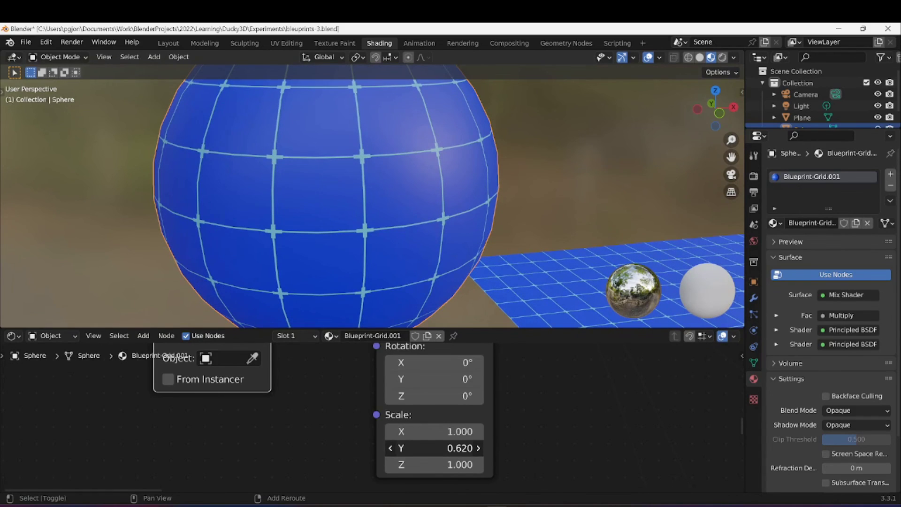
- Review the sphere and plane together, and enlarge the node editor to view the material's whole node tree
scroll(434, 257, "down", 5)
middle_click_drag(422, 257, 421, 201)
scroll(329, 251, "down", 3)
key("KP_1")
scroll(547, 421, "down", 5)
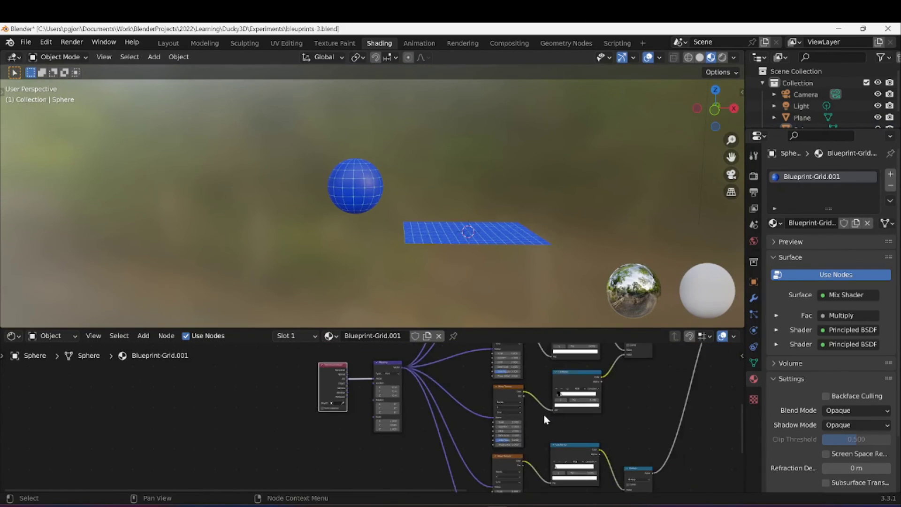
left_click_drag(576, 327, 576, 195)
scroll(482, 378, "down", 2)
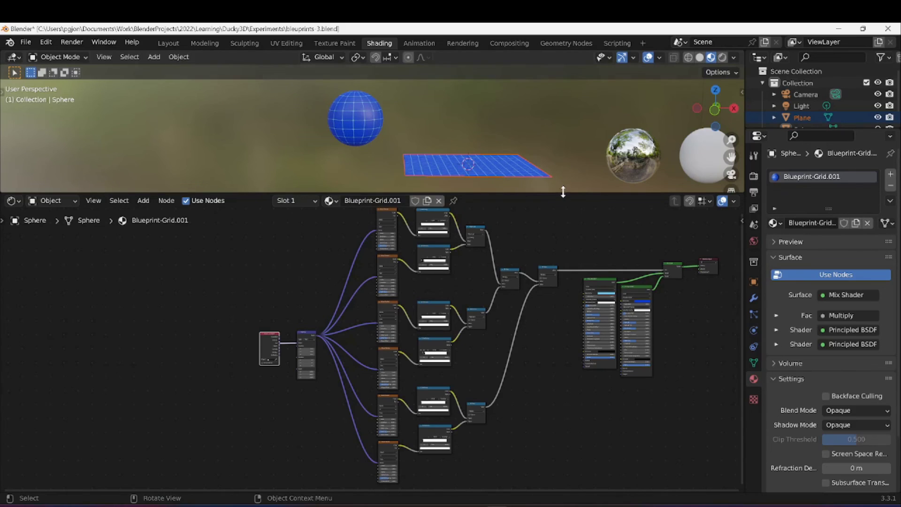
- Enlarge the 3D viewport again, make the plane the active object, and clear the selection for a view of both objects
left_click_drag(564, 192, 563, 261)
middle_click_drag(543, 201, 482, 188)
left_click(482, 189)
left_click_drag(537, 261, 535, 312)
middle_click_drag(535, 312, 352, 221)
left_click(412, 207)
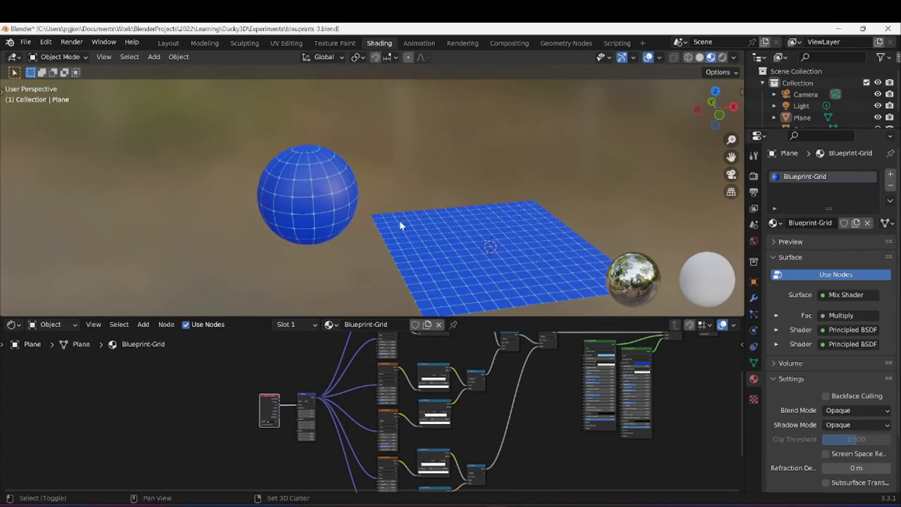